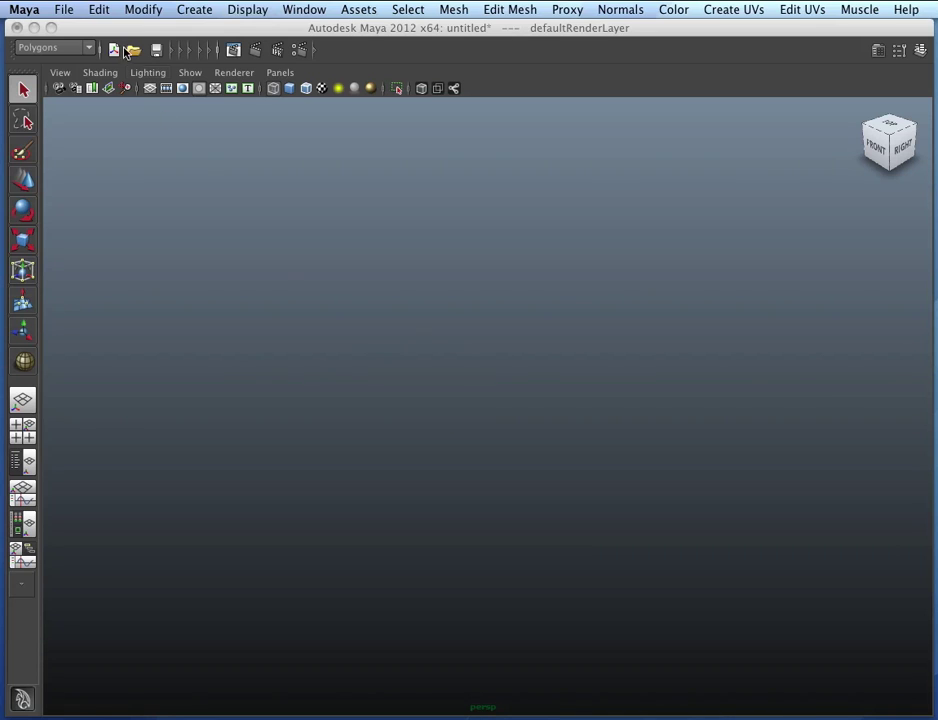
Step: Open the recent scene realtime_render_tutorial.mb from the realtime_render2 folder in place of the untitled scene
left_click(63, 9)
mouse_move(119, 379)
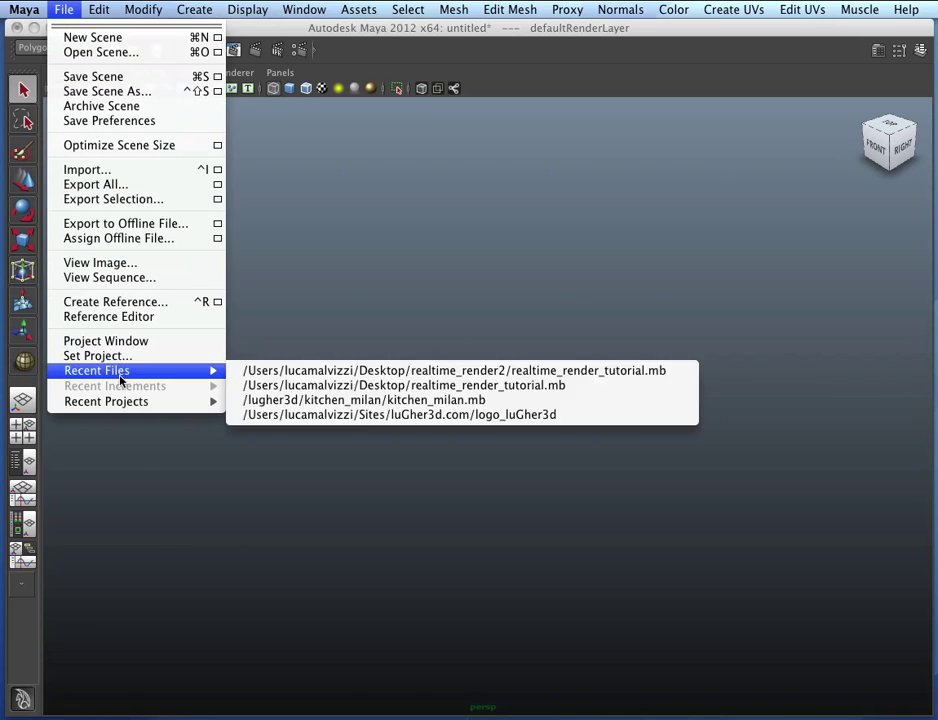
left_click(559, 373)
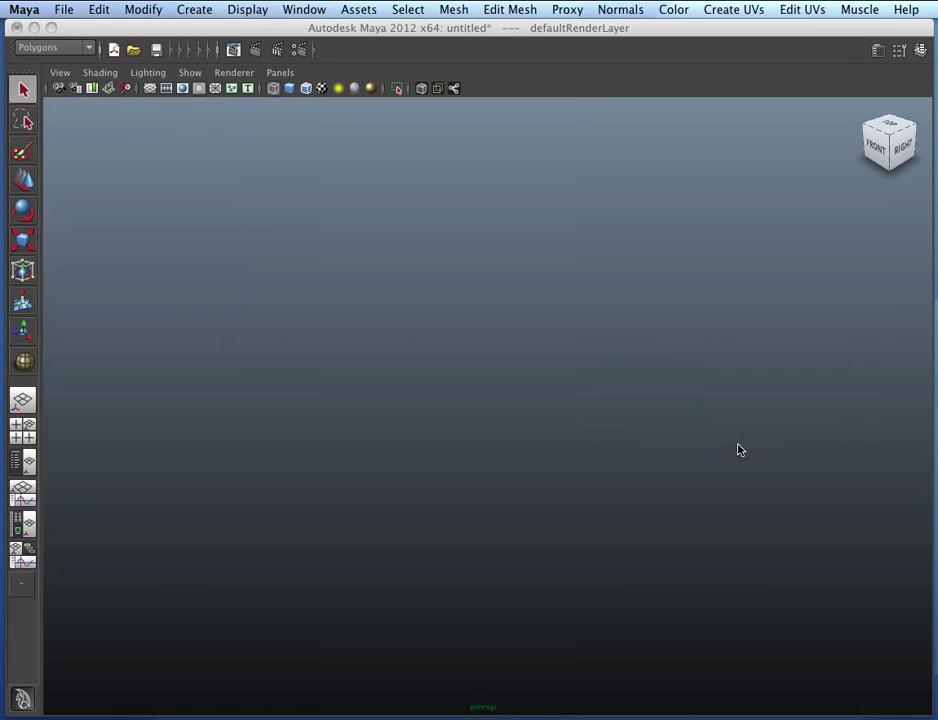
left_click(739, 450)
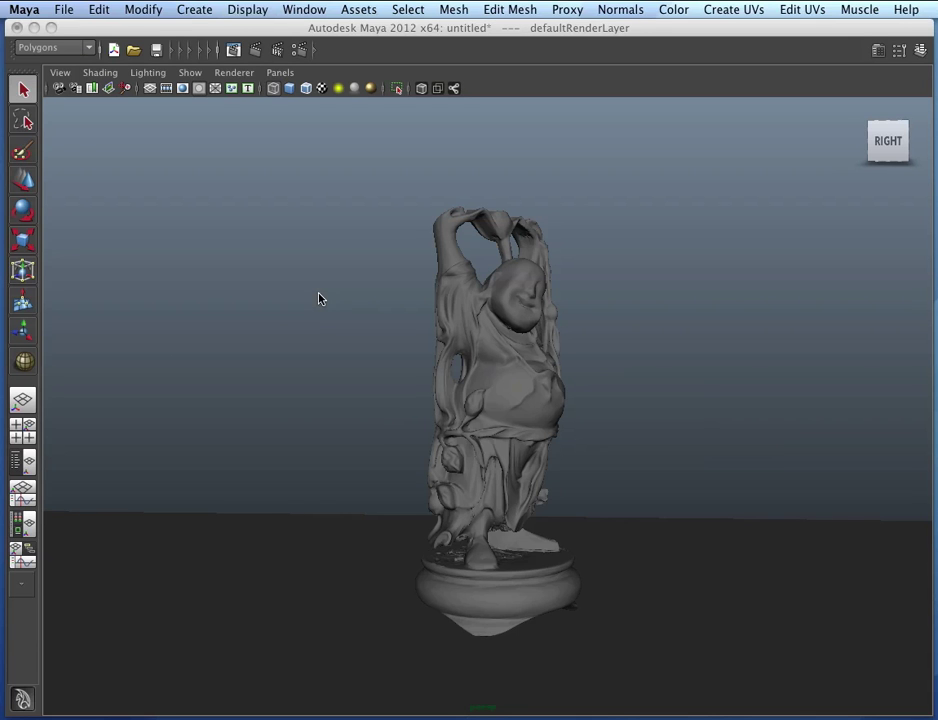
Step: Inspect the Buddha statue and the ground plane in the perspective view
right_click_drag(603, 424, 572, 423, "alt")
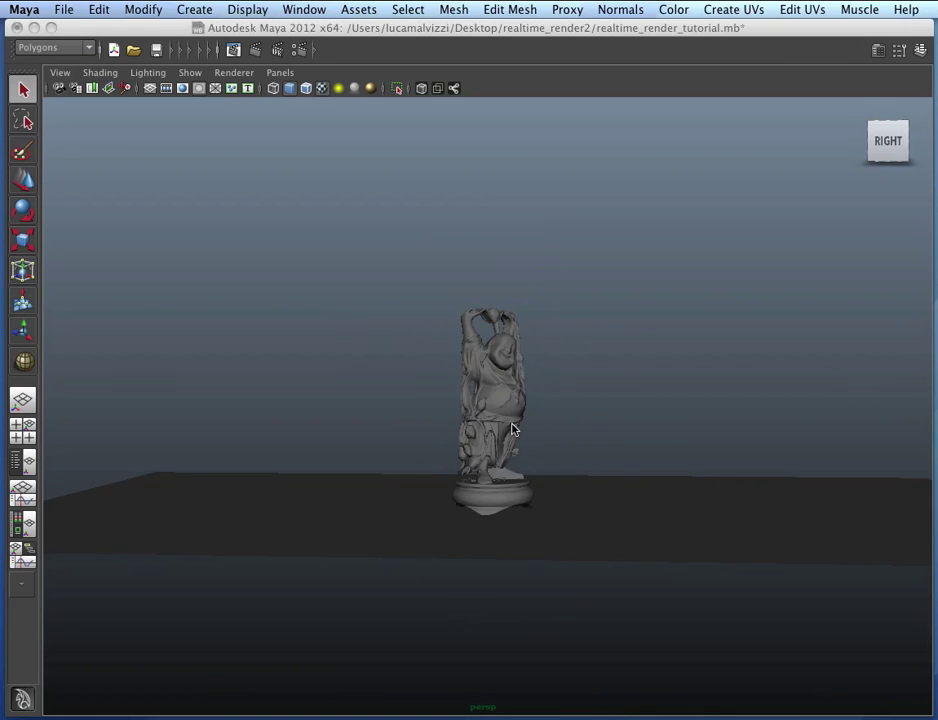
left_click_drag(510, 430, 565, 509, "alt")
left_click(626, 529)
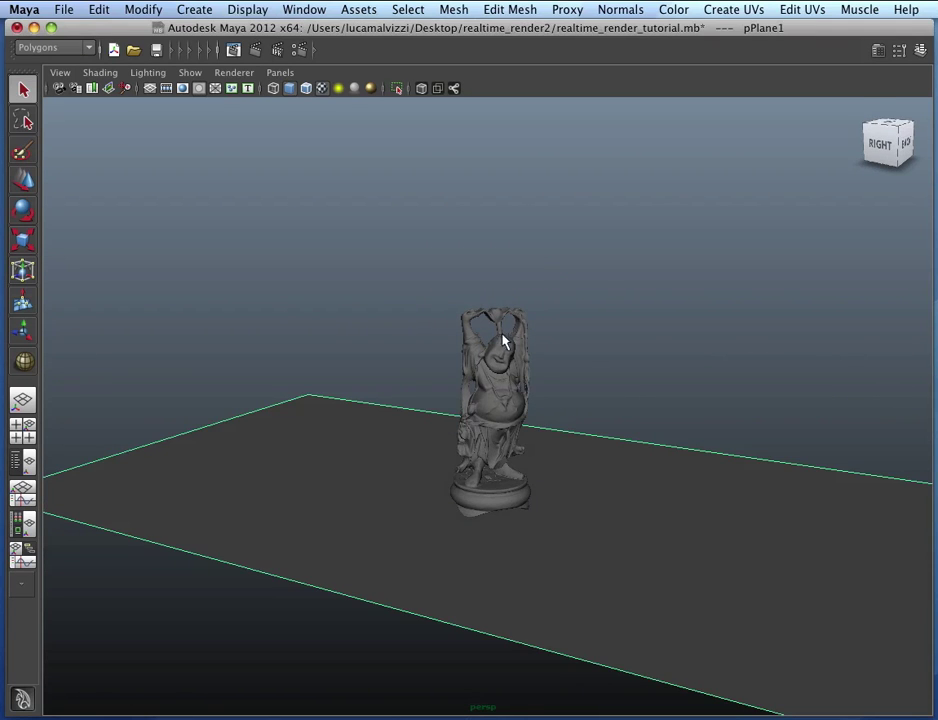
left_click(621, 332)
scroll(645, 350, "up", 4)
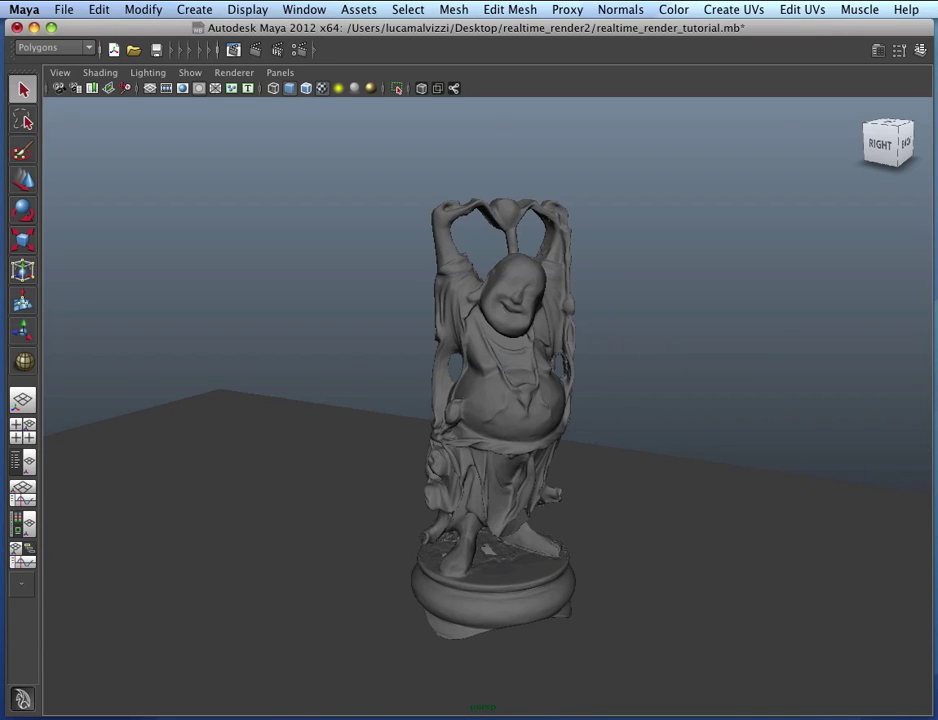
Step: Switch to Chrome and find the Happy Buddha for maya model among the Free Objects on lugher3d.com, then return to Maya
left_click_drag(937, 719, 449, 45)
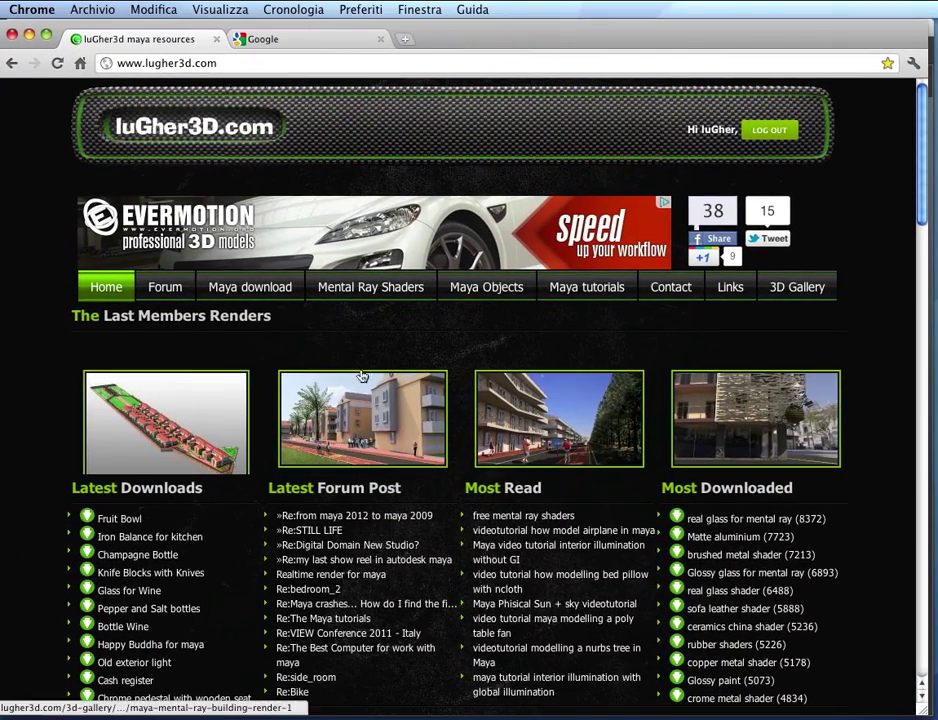
left_click(491, 294)
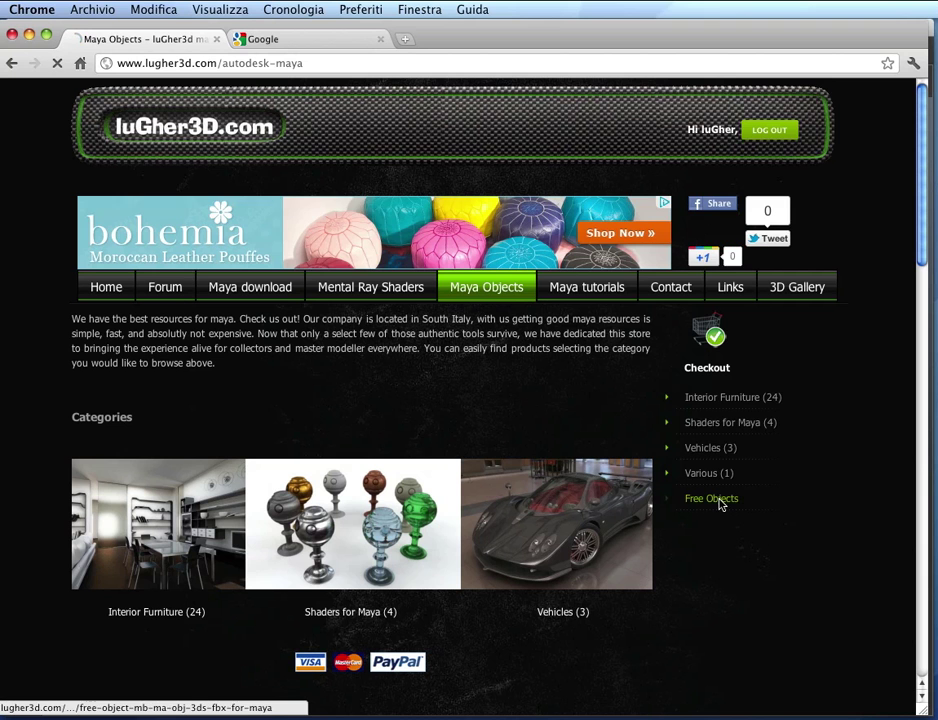
left_click(716, 503)
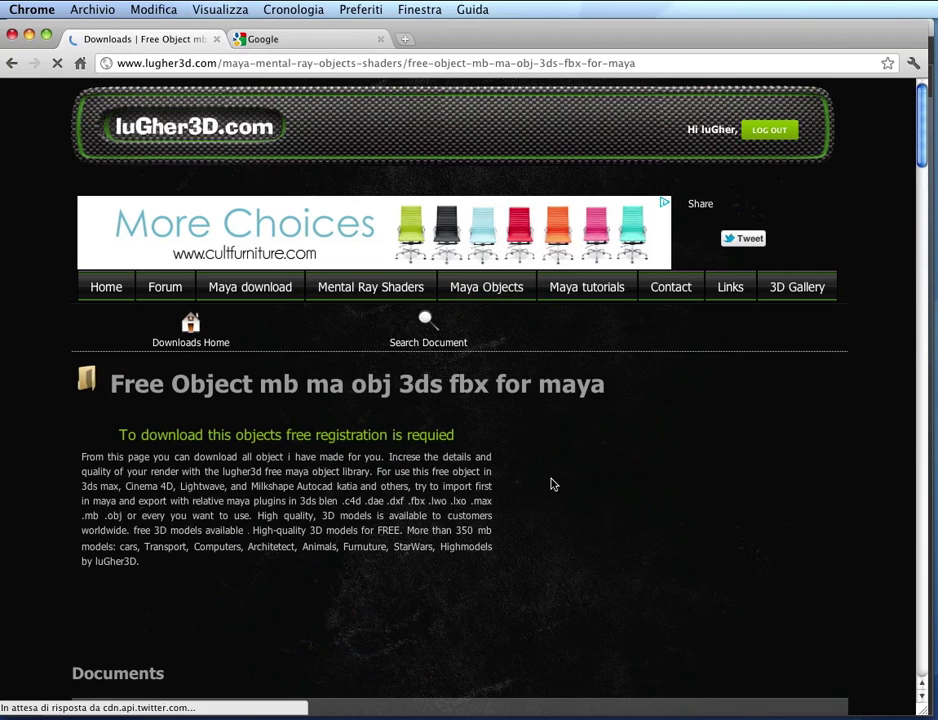
scroll(551, 485, "down", 20)
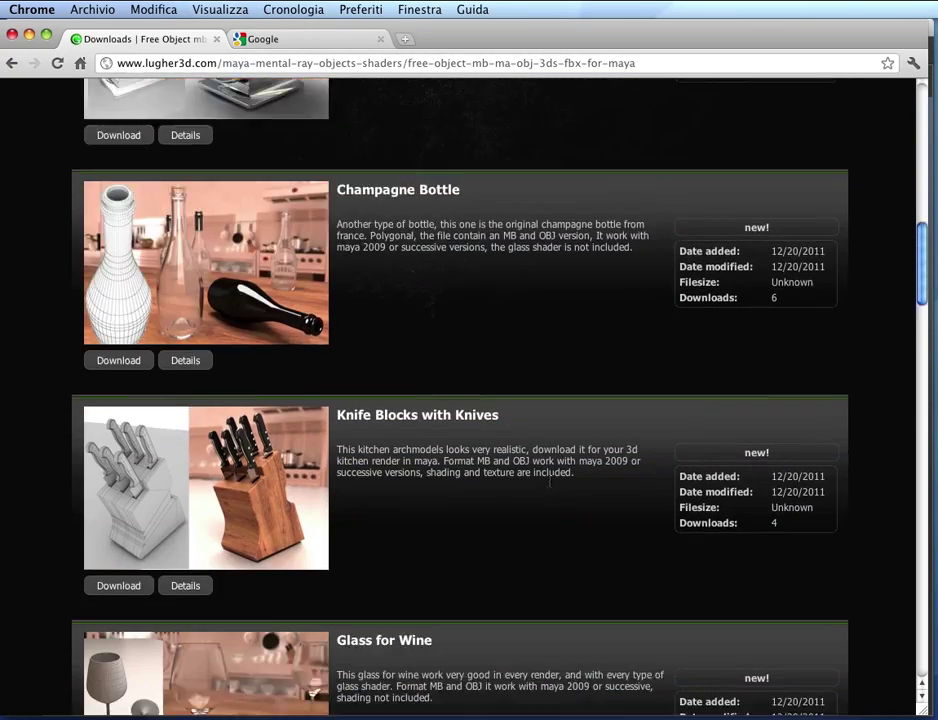
scroll(549, 481, "down", 5)
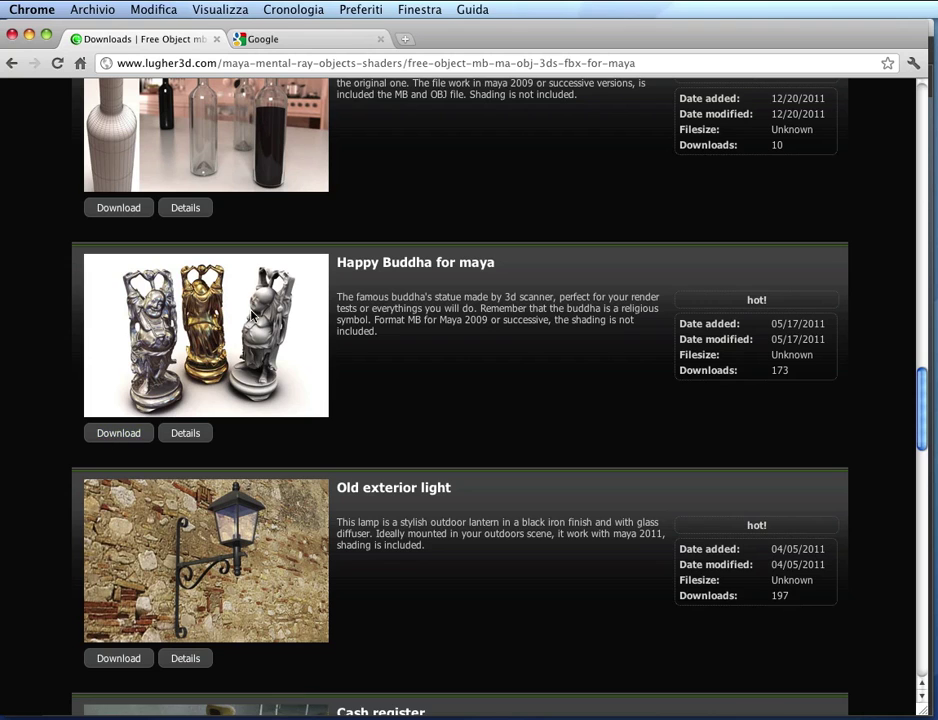
left_click_drag(504, 26, 937, 719)
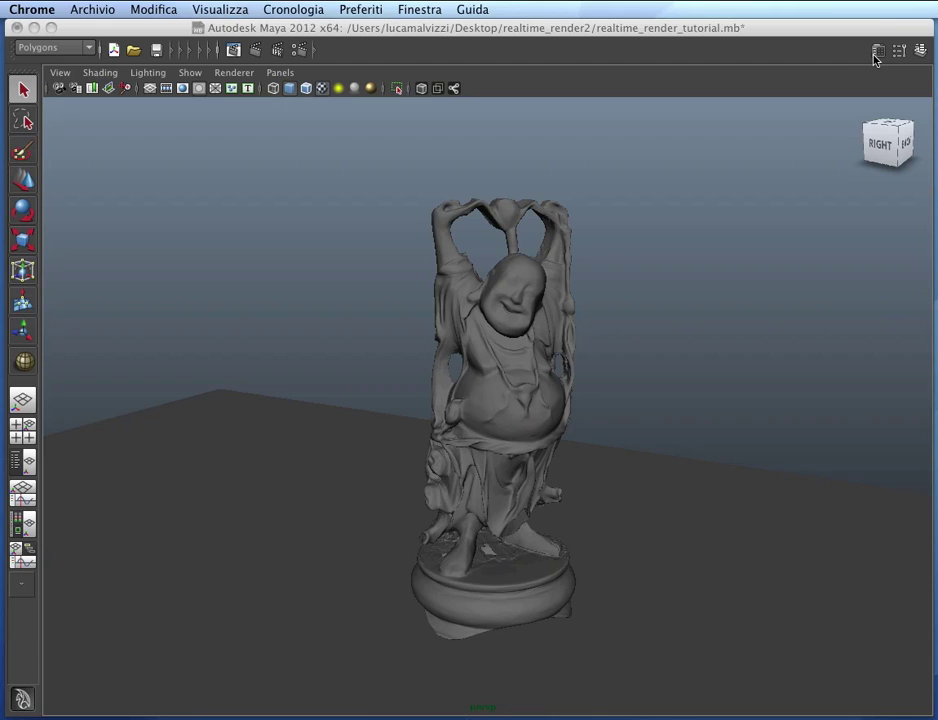
Step: Create a Blinn material in the Hypershade and set its Color to black in the Attribute Editor
left_click(345, 703)
left_click_drag(345, 703, 334, 350)
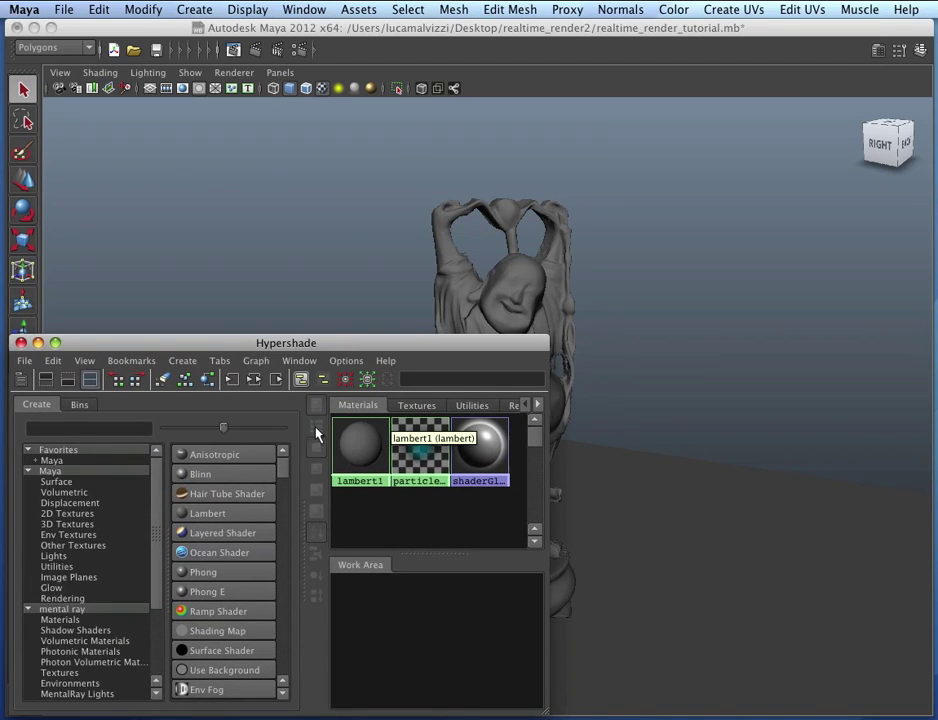
left_click(212, 476)
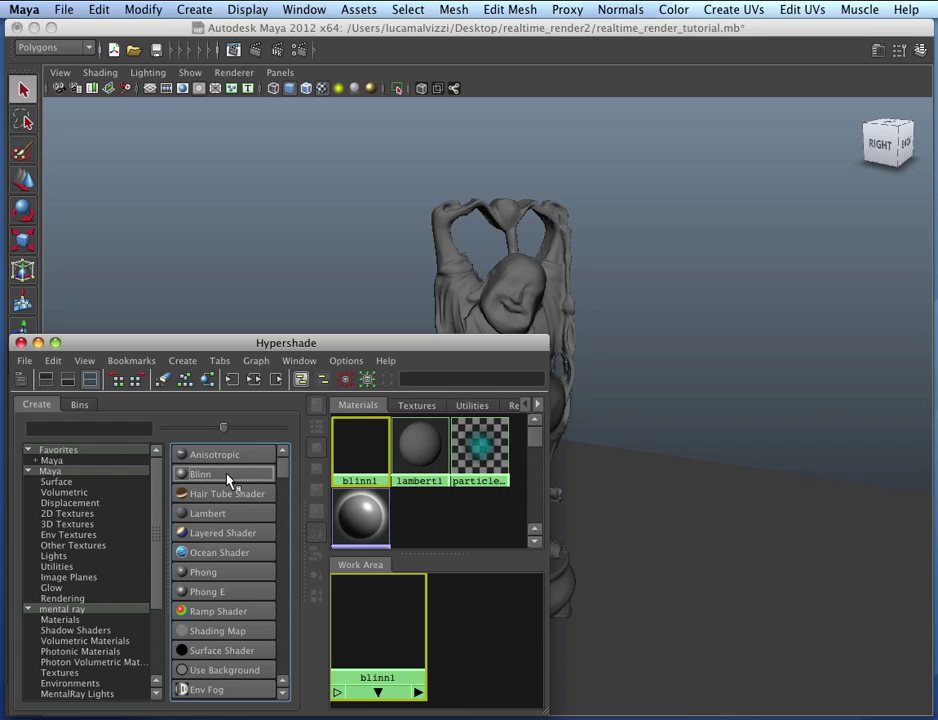
left_click(878, 50)
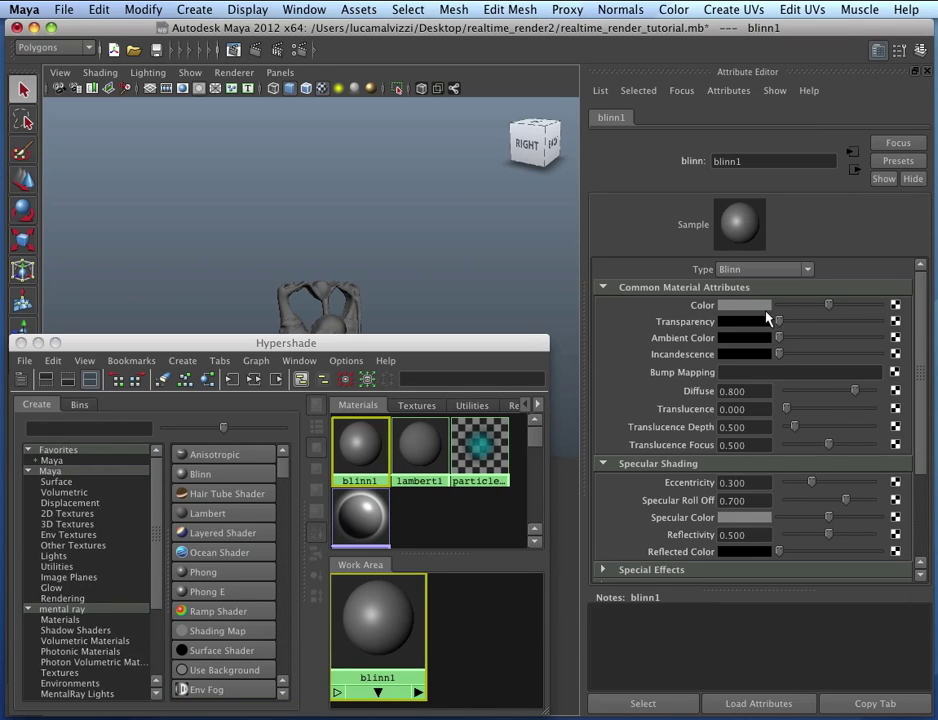
left_click_drag(782, 311, 777, 308)
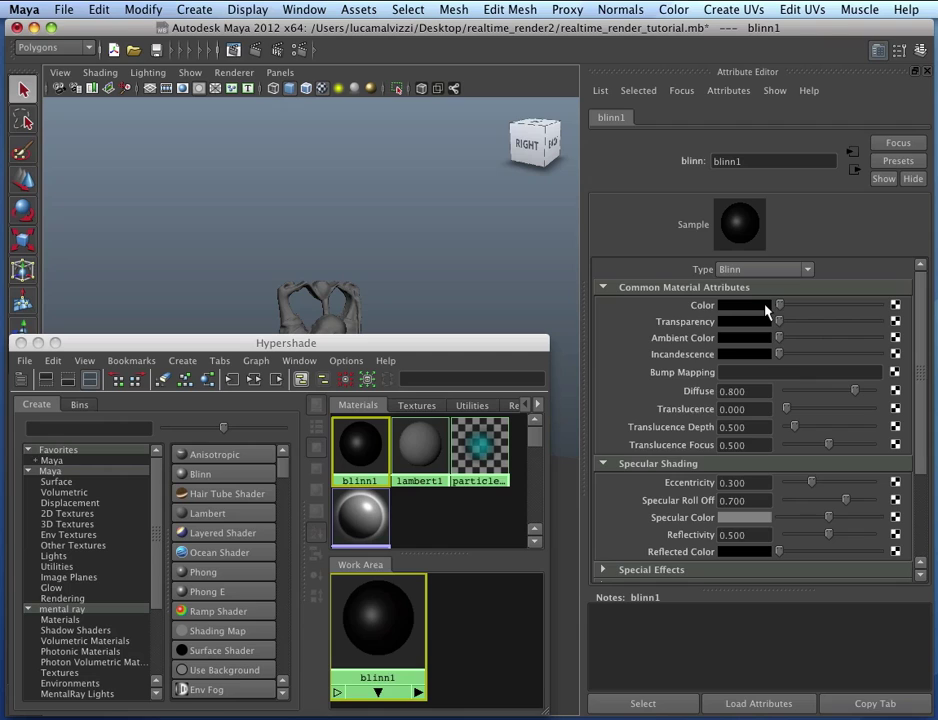
Step: Map an Env Ball environment texture to the Blinn material's Reflected Color
scroll(738, 455, "down", 1)
scroll(738, 454, "down", 1)
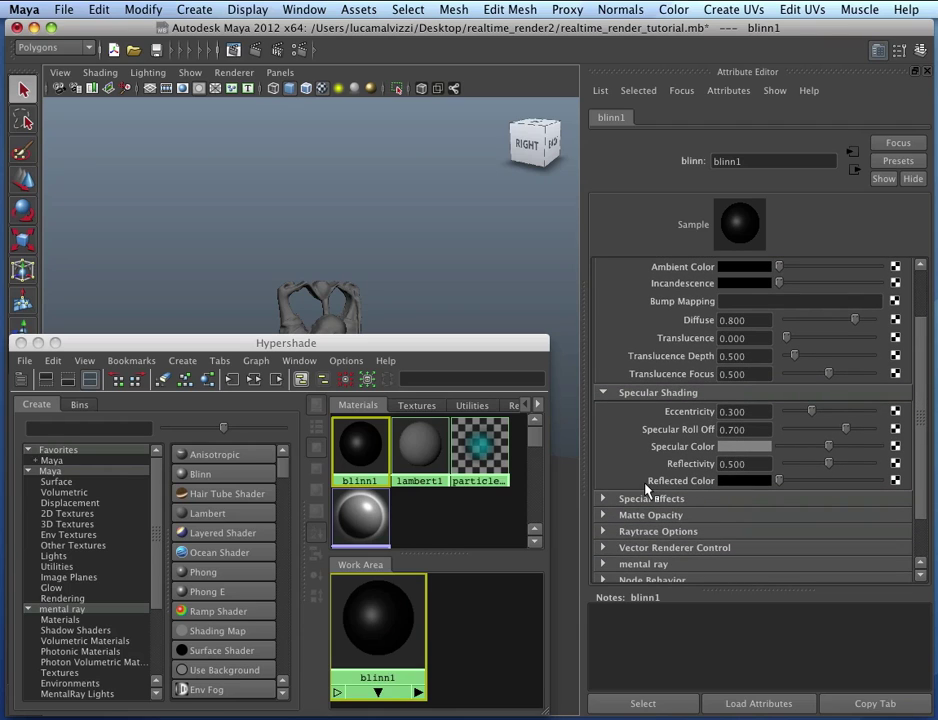
left_click(895, 481)
left_click(311, 303)
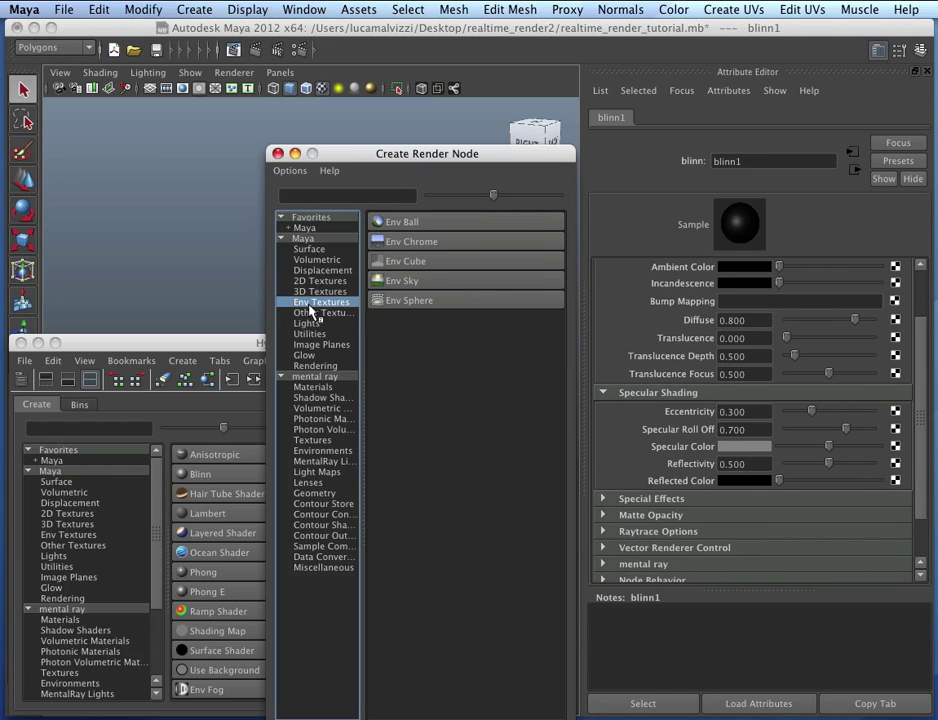
left_click(438, 223)
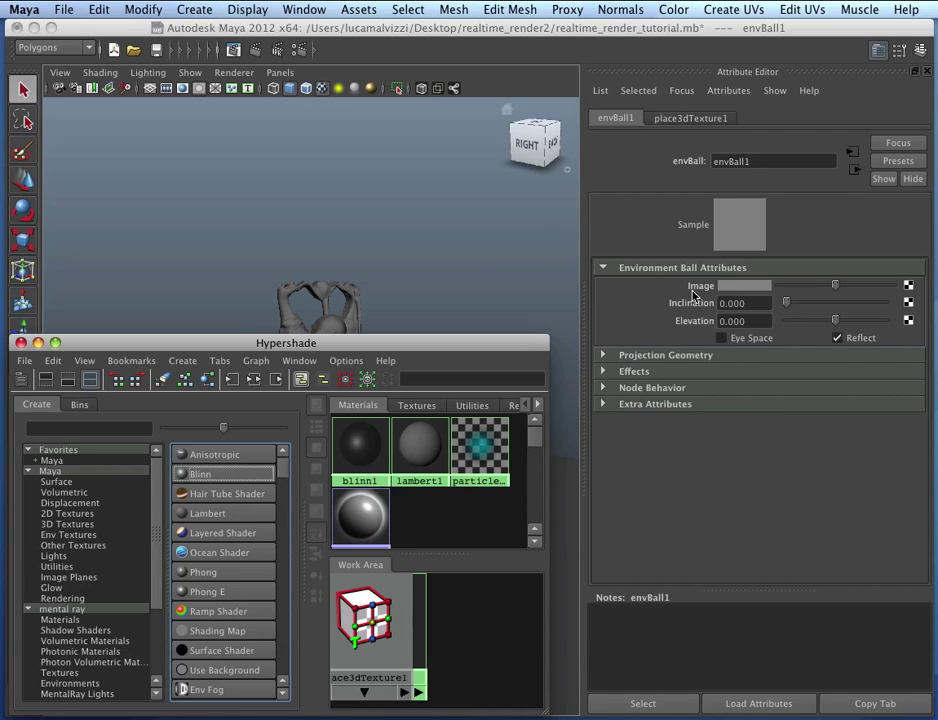
Step: Connect a File texture to the environment ball's Image and select hdri.jpg as its image file
left_click(909, 287)
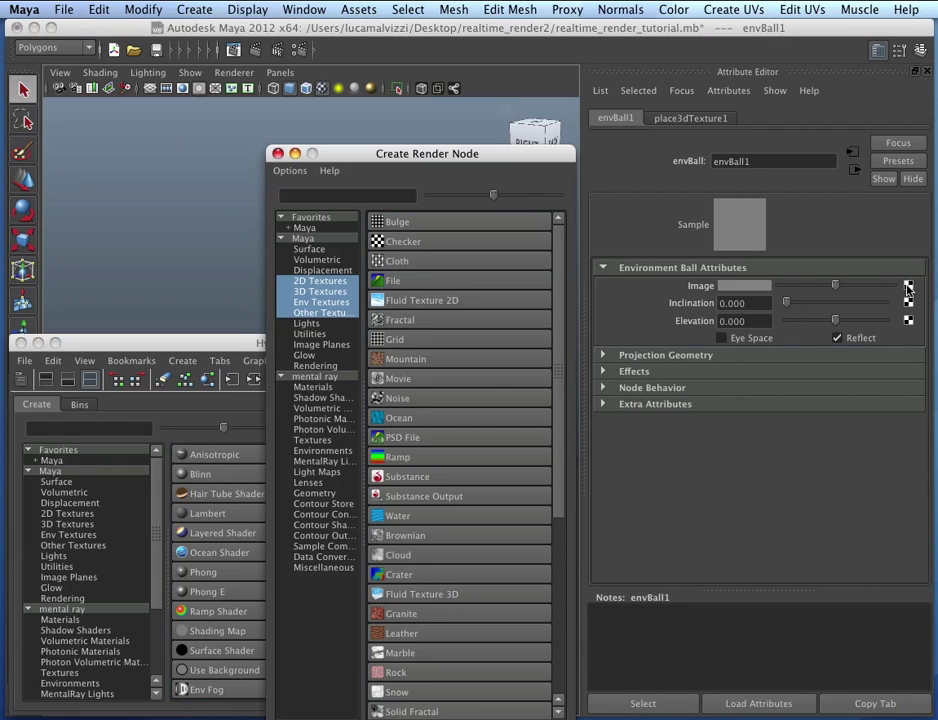
left_click(415, 284)
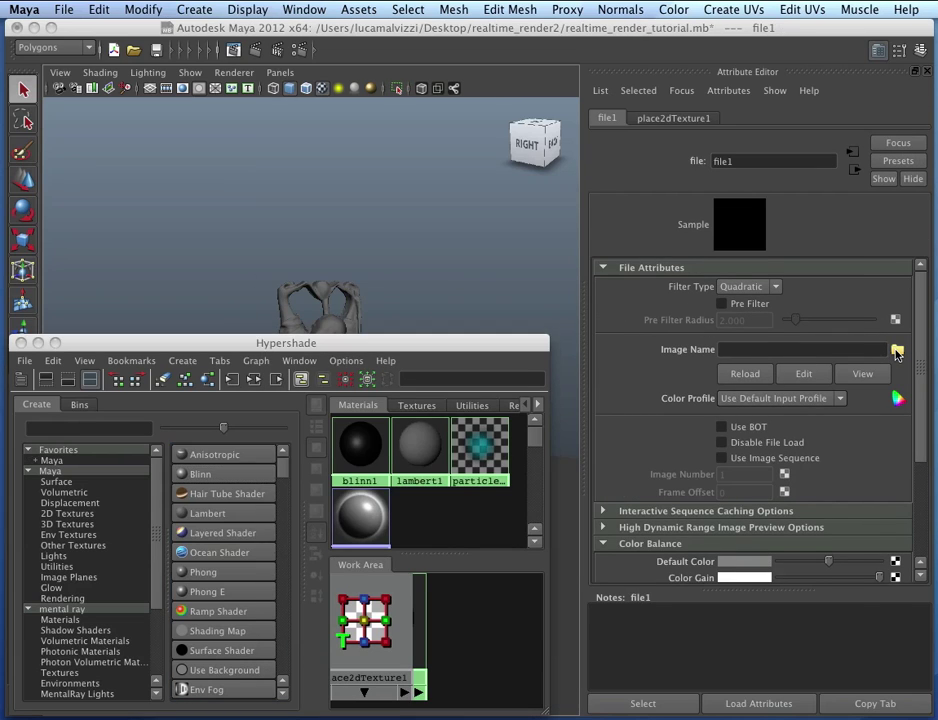
left_click(896, 350)
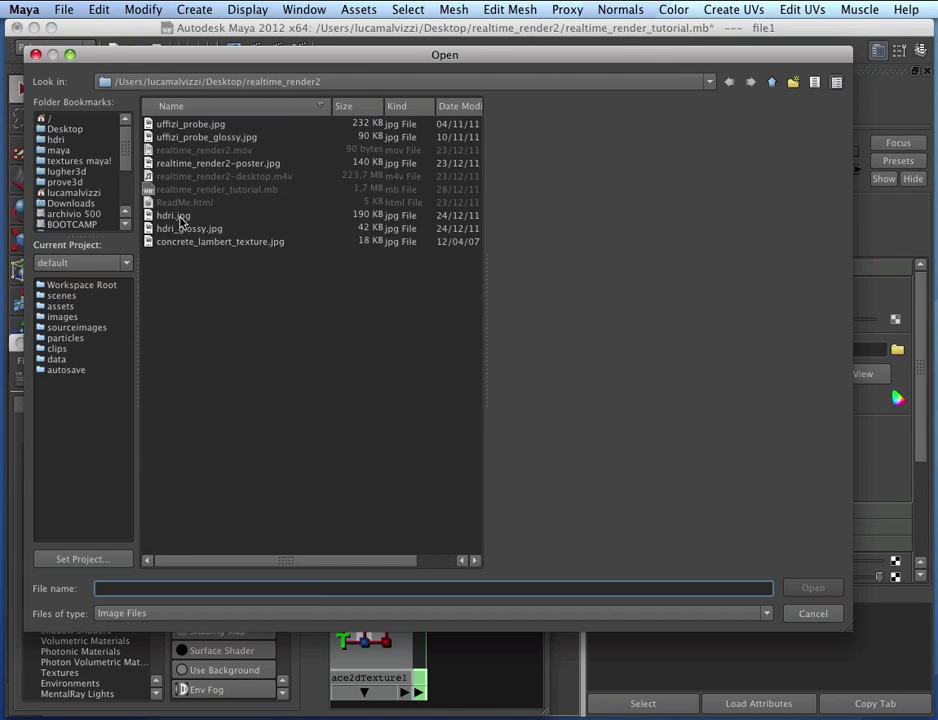
left_click(181, 219)
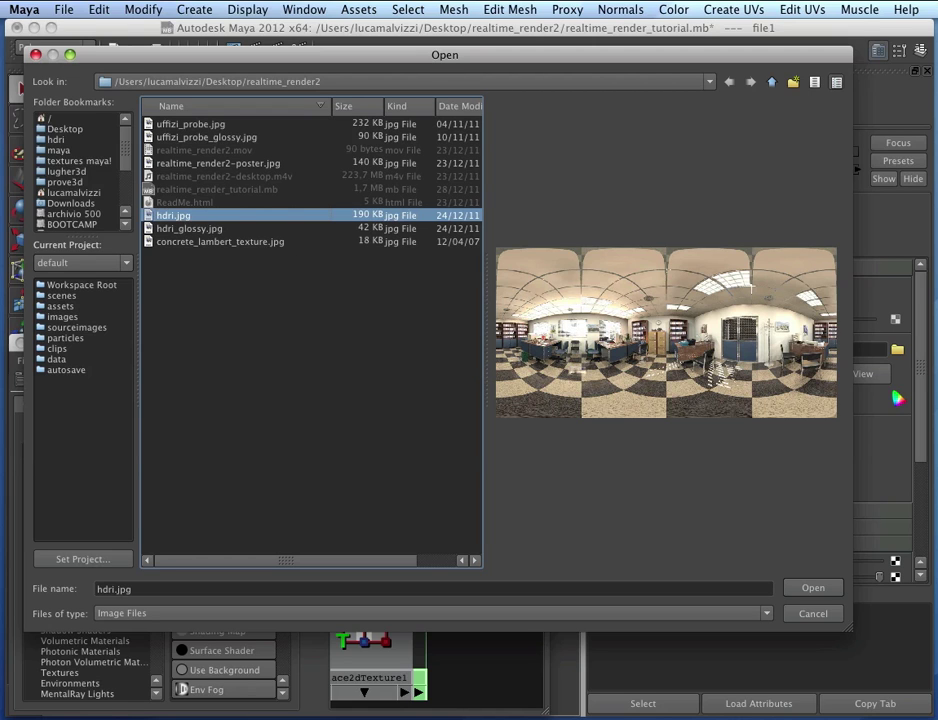
Step: Switch to Chrome, search Google Images for "hdri" limited to large pictures, and view the office panorama sm_jvp_office-sun-3.jpg
left_click_drag(936, 380, 530, 35)
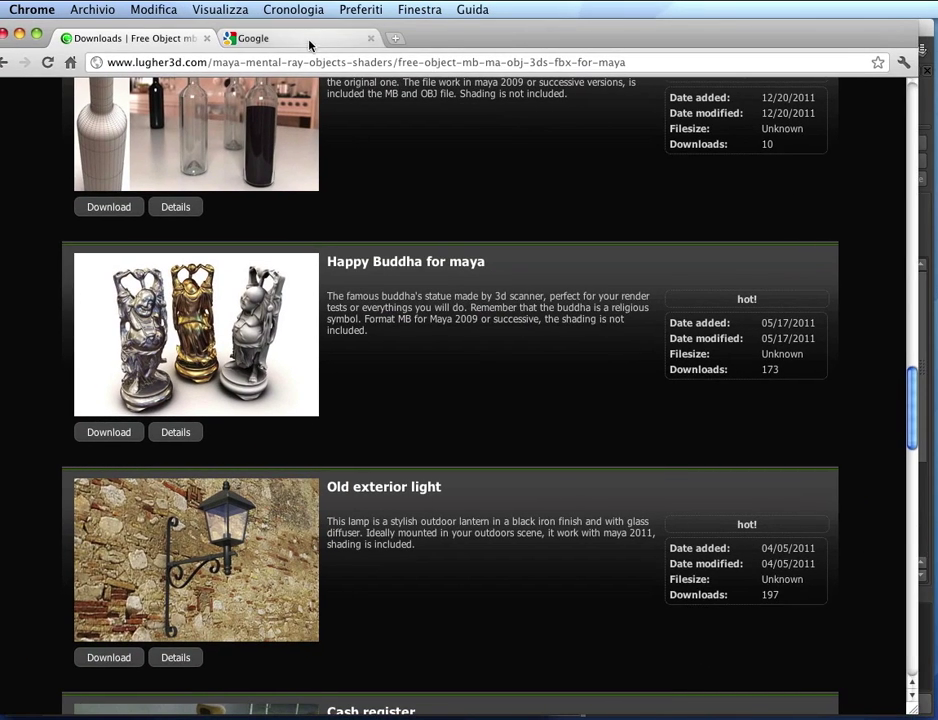
left_click(306, 38)
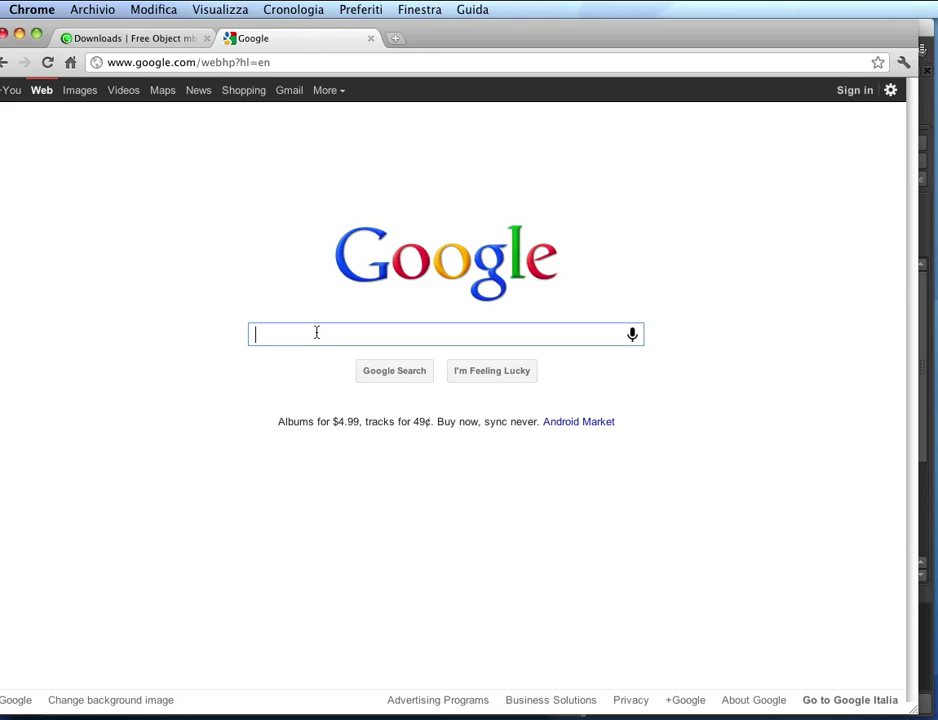
type("hdri")
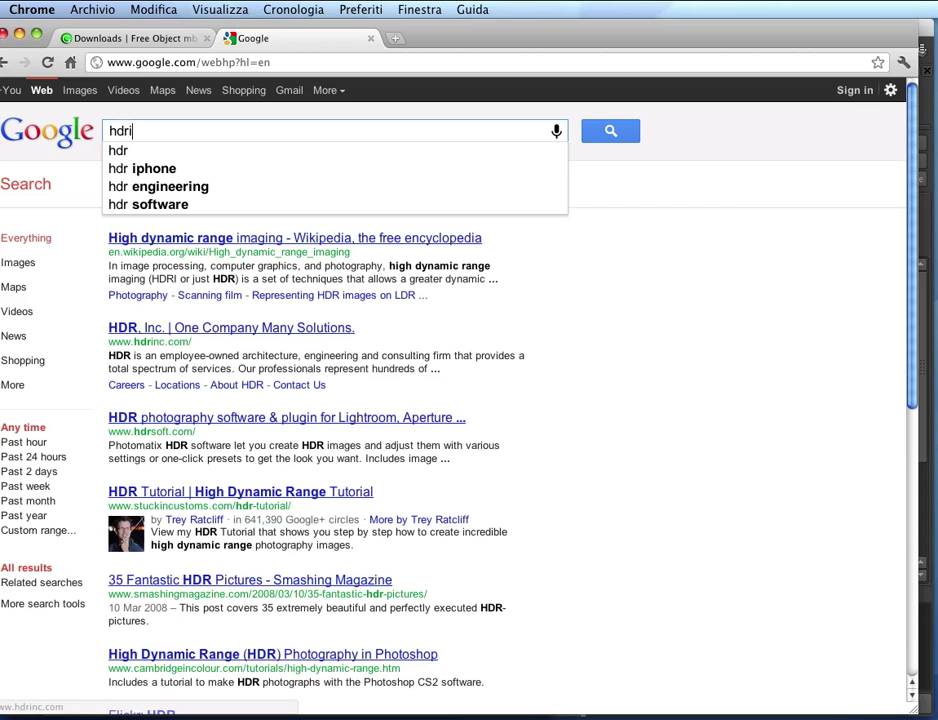
left_click(80, 90)
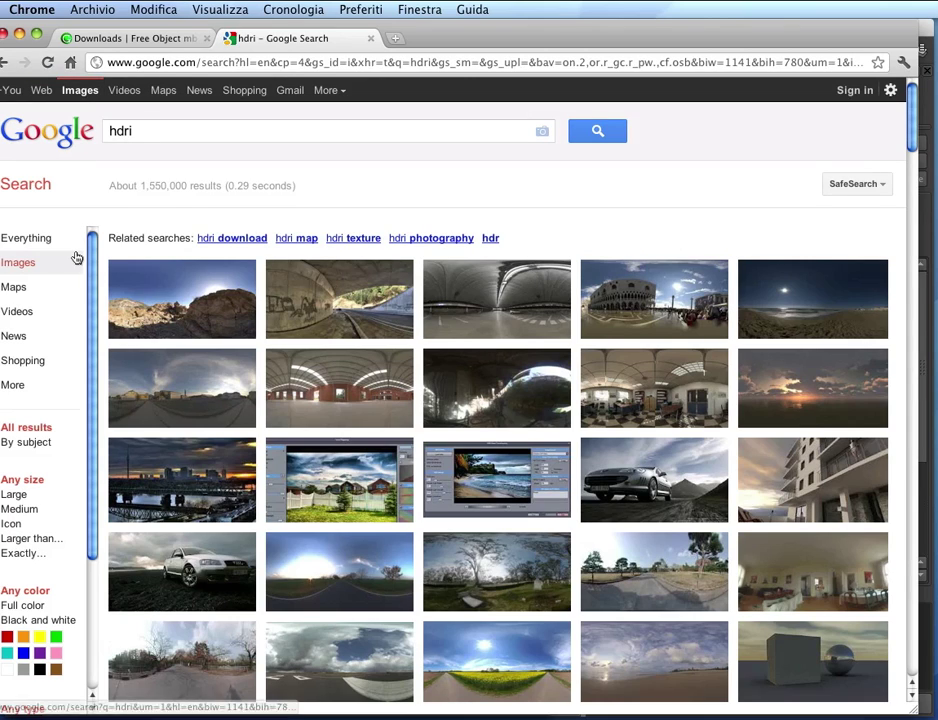
left_click(17, 494)
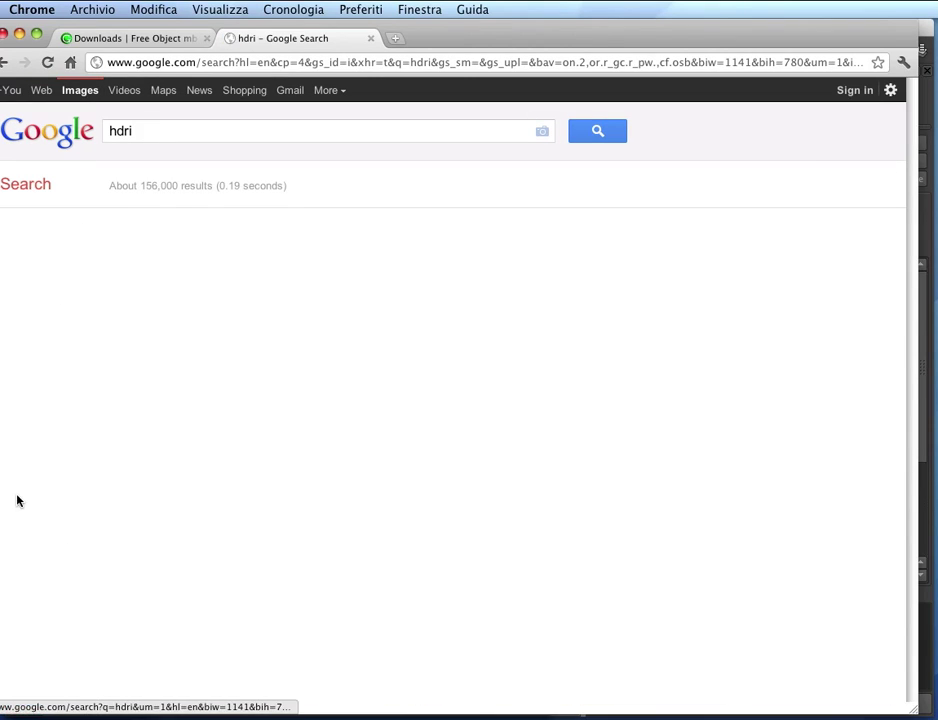
mouse_move(812, 342)
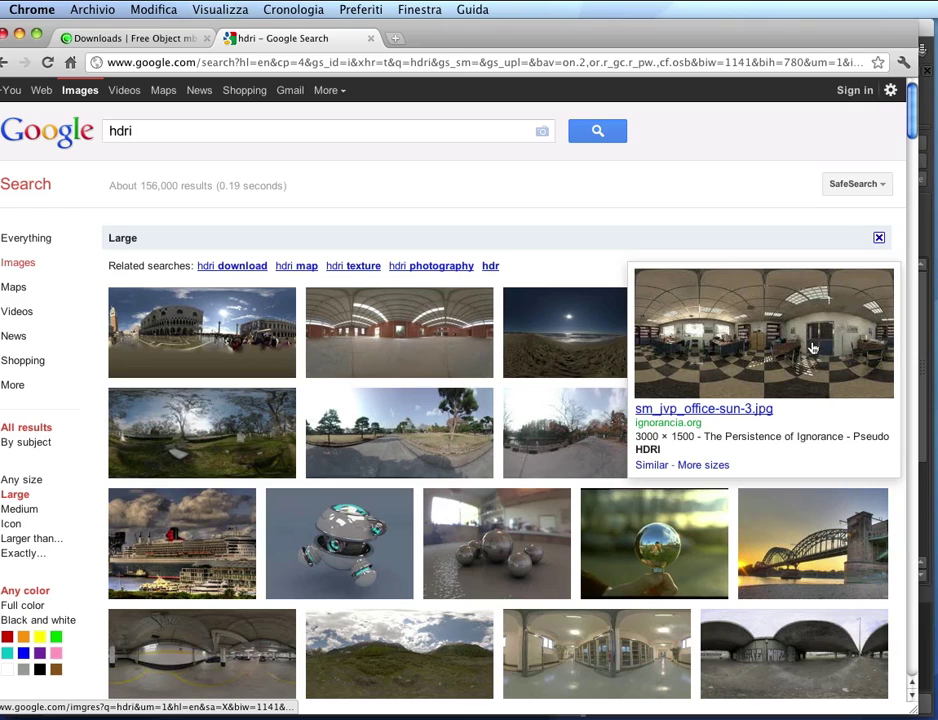
left_click(812, 347)
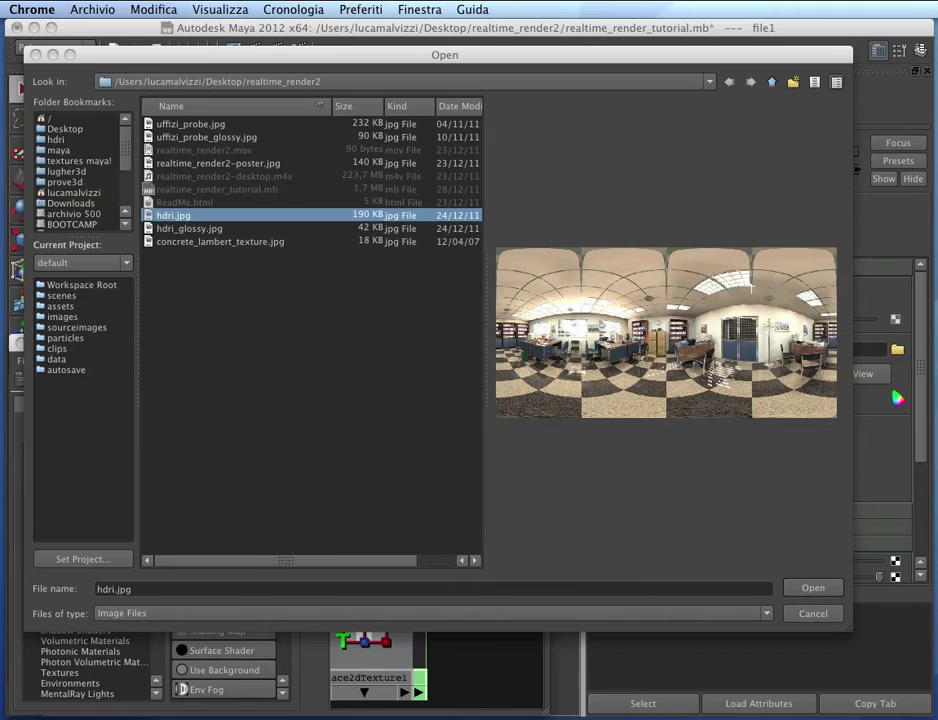
Step: Back in Maya, load the selected hdri.jpg into the file texture and assign the blinn1 material to the Buddha statue
left_click(808, 588)
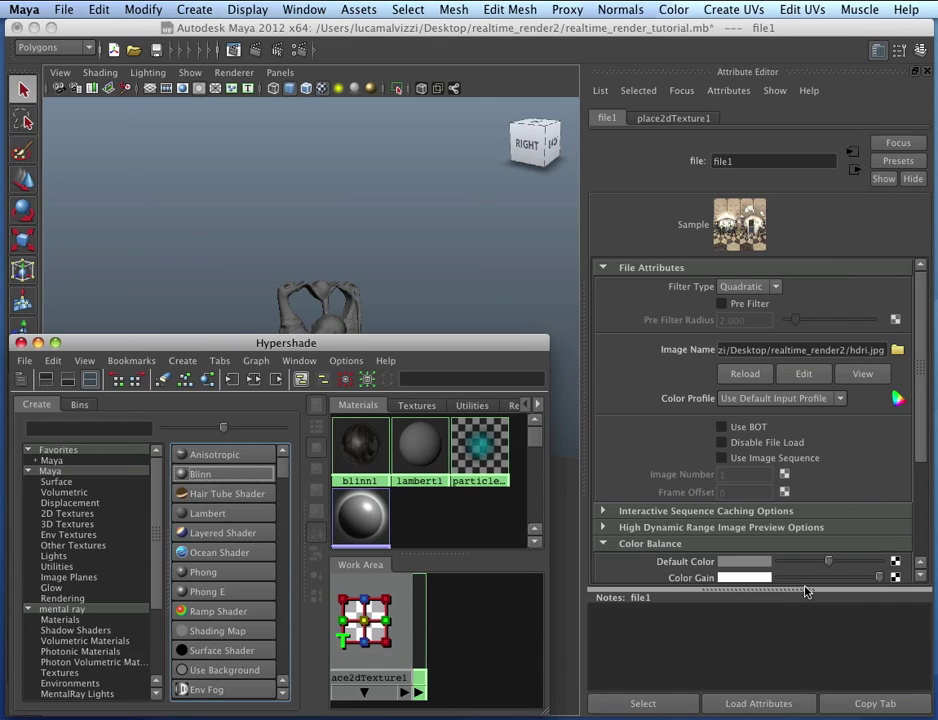
left_click_drag(444, 346, 459, 526)
middle_click_drag(430, 600, 327, 386)
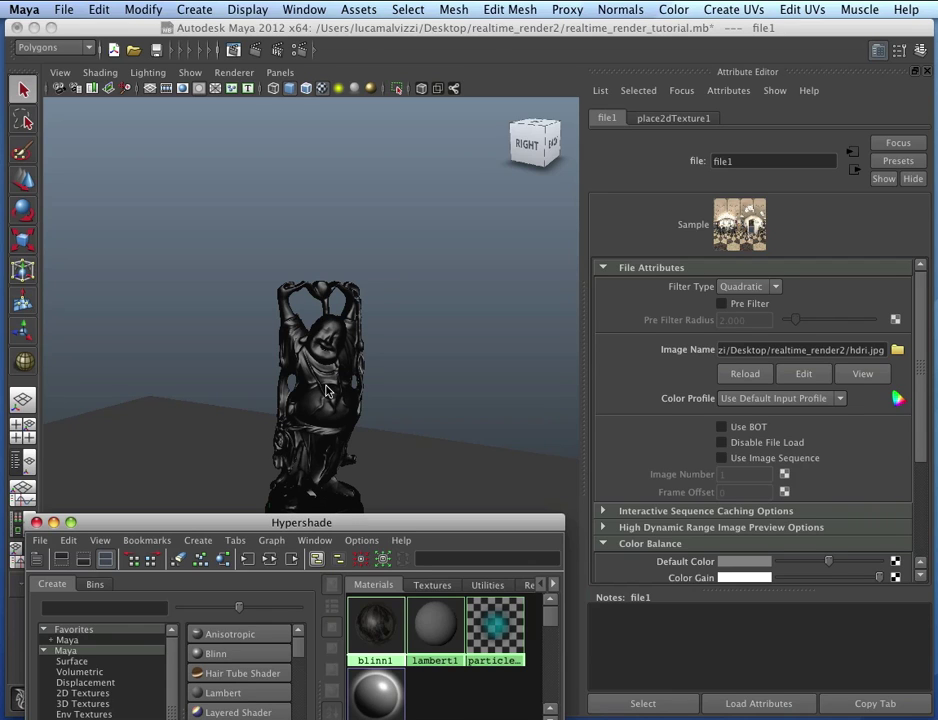
Step: Move the Hypershade out of the way and switch the perspective view's renderer to Viewport 2.0
left_click_drag(318, 522, 330, 719)
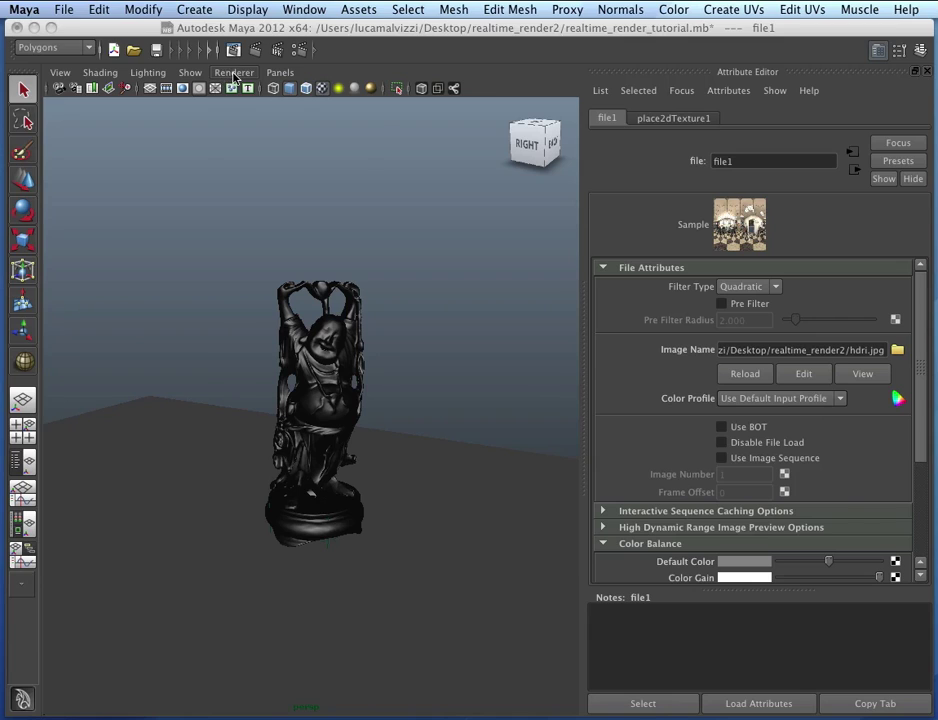
left_click(234, 74)
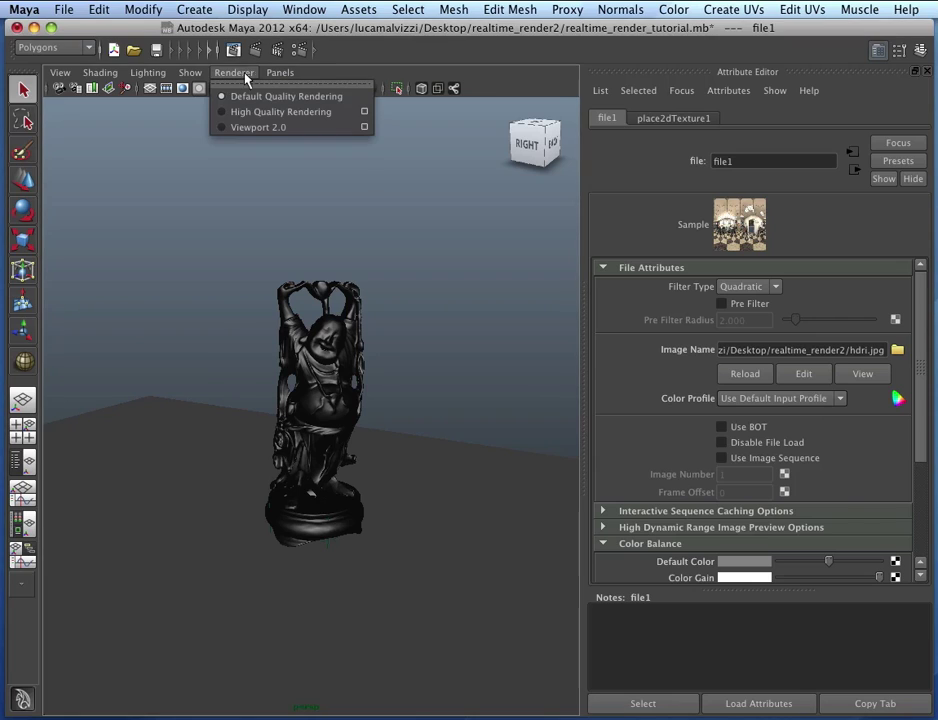
left_click(223, 131)
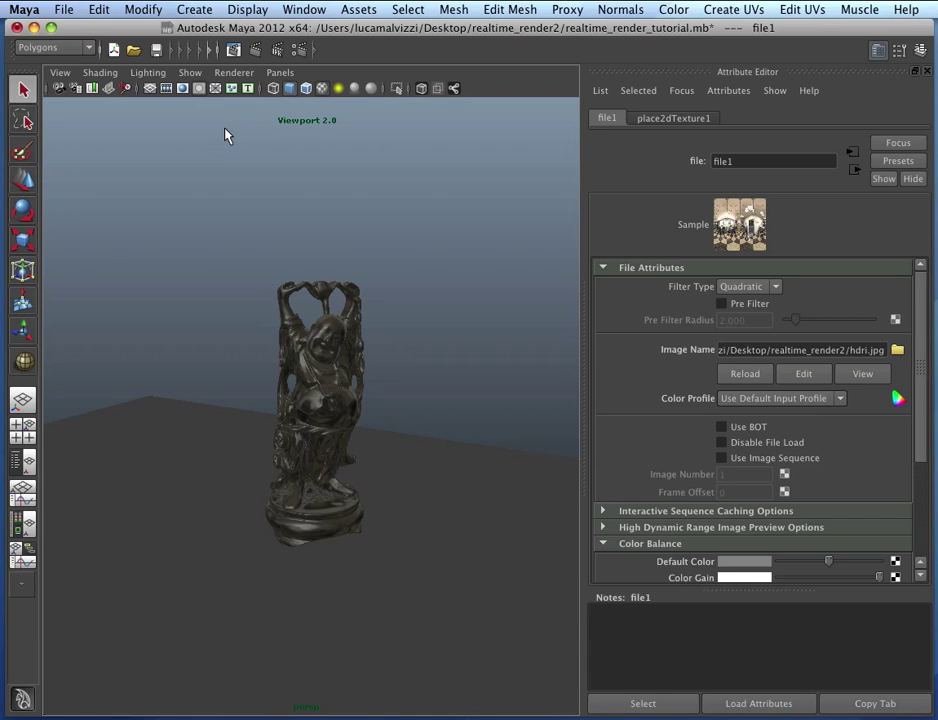
Step: Set the blinn1 material's Specular Color to white and its Reflectivity to 1
scroll(297, 292, "up", 5)
left_click_drag(297, 292, 346, 295, "alt")
scroll(357, 300, "up", 5)
scroll(374, 306, "down", 4)
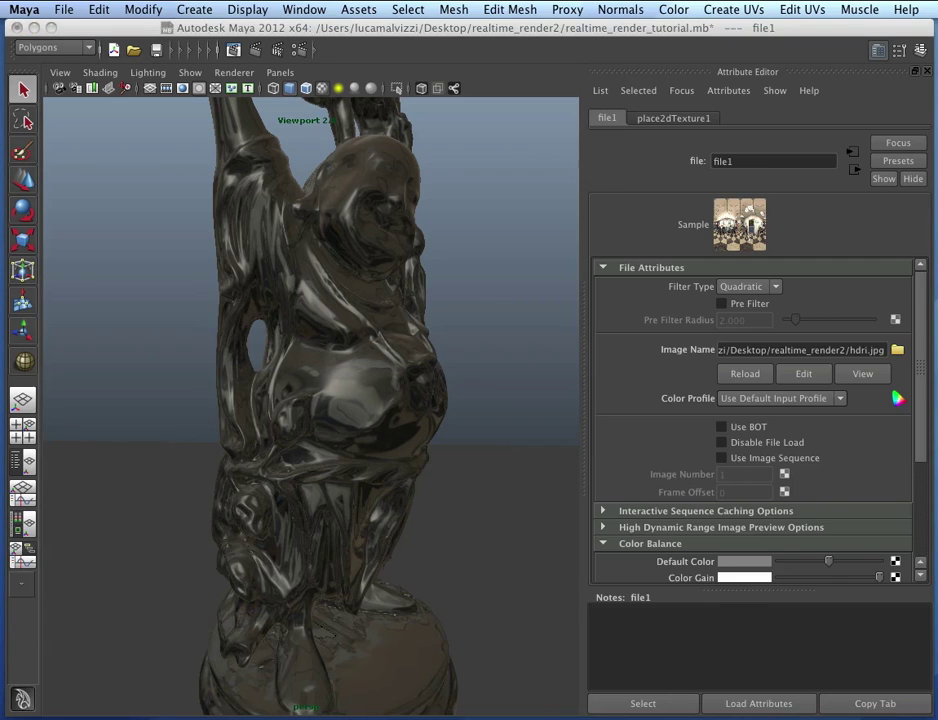
left_click_drag(377, 701, 350, 377)
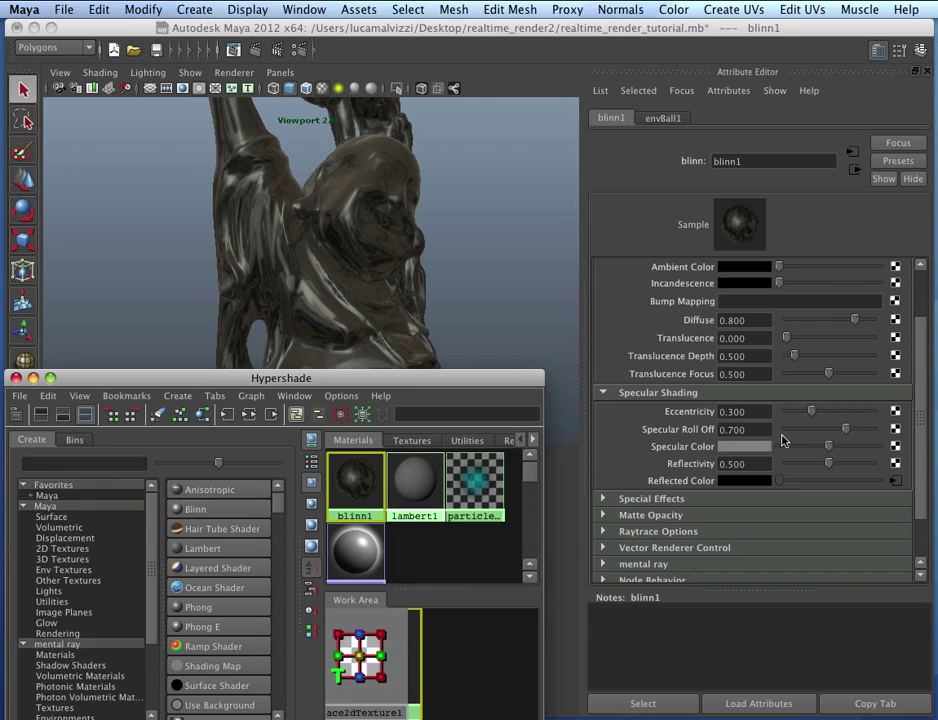
left_click(880, 449)
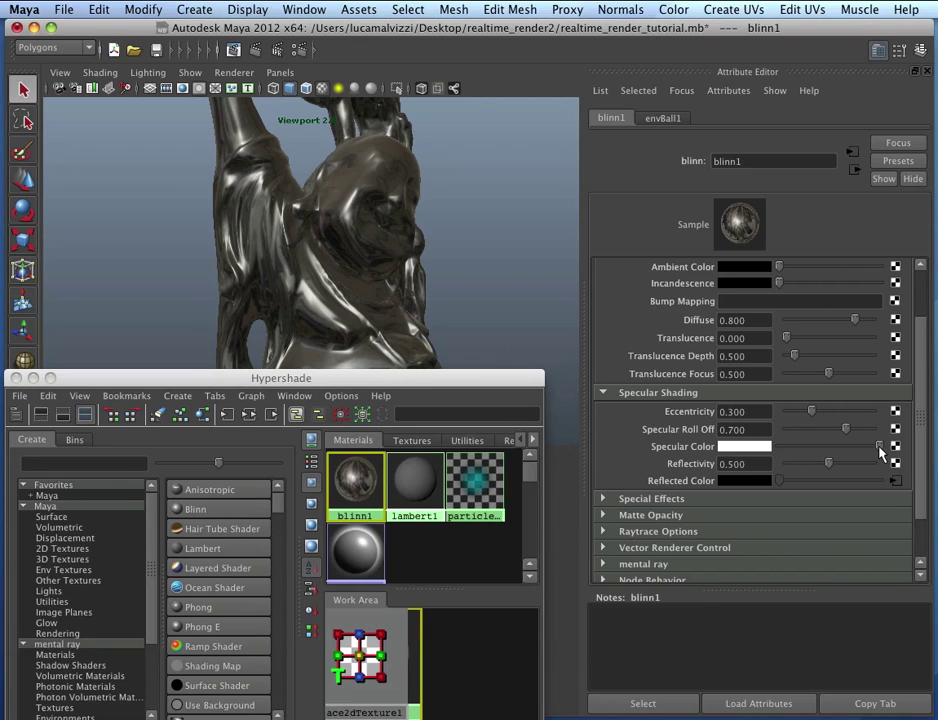
left_click(763, 464)
type("1")
key("Return")
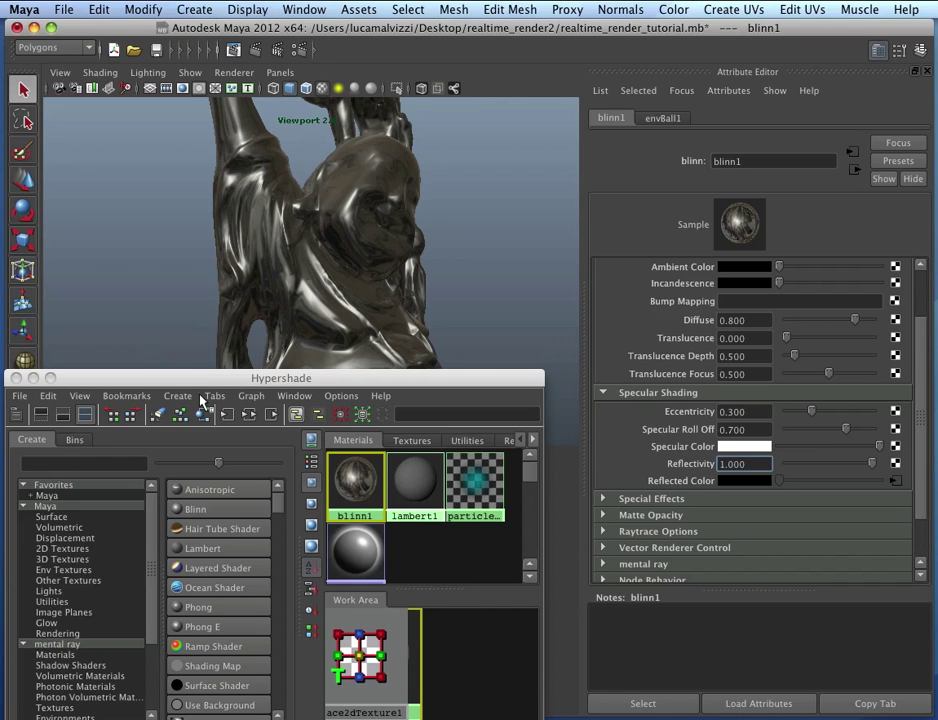
Step: Move the Hypershade out of the way and draw a polygon sphere large enough to enclose the statue and ground plane
left_click_drag(246, 384, 265, 719)
left_click_drag(300, 380, 285, 314, "alt")
scroll(330, 298, "down", 6)
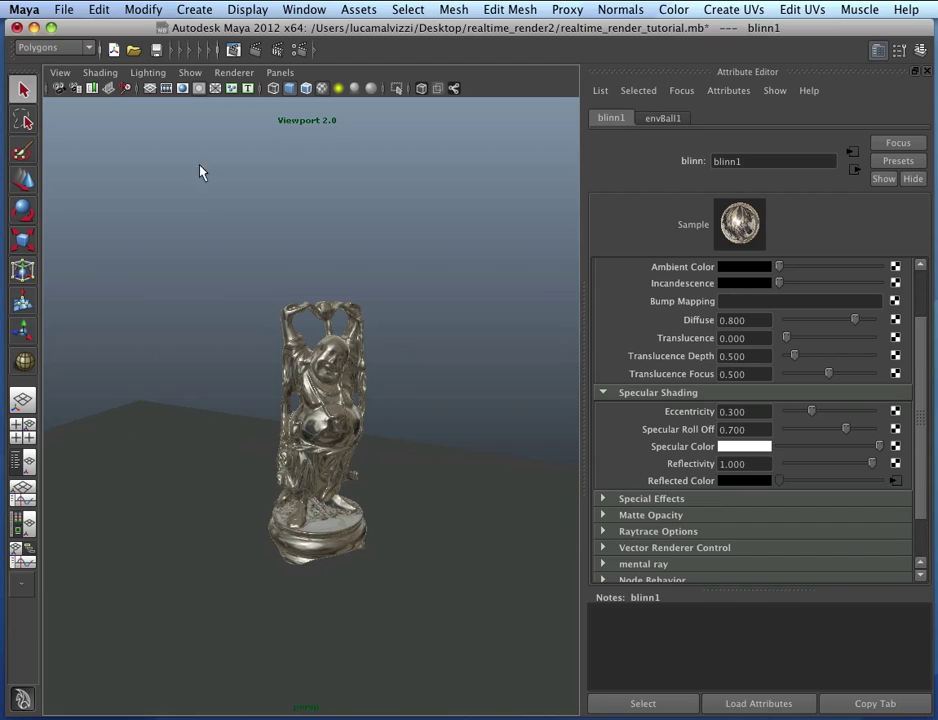
left_click(193, 8)
mouse_move(203, 55)
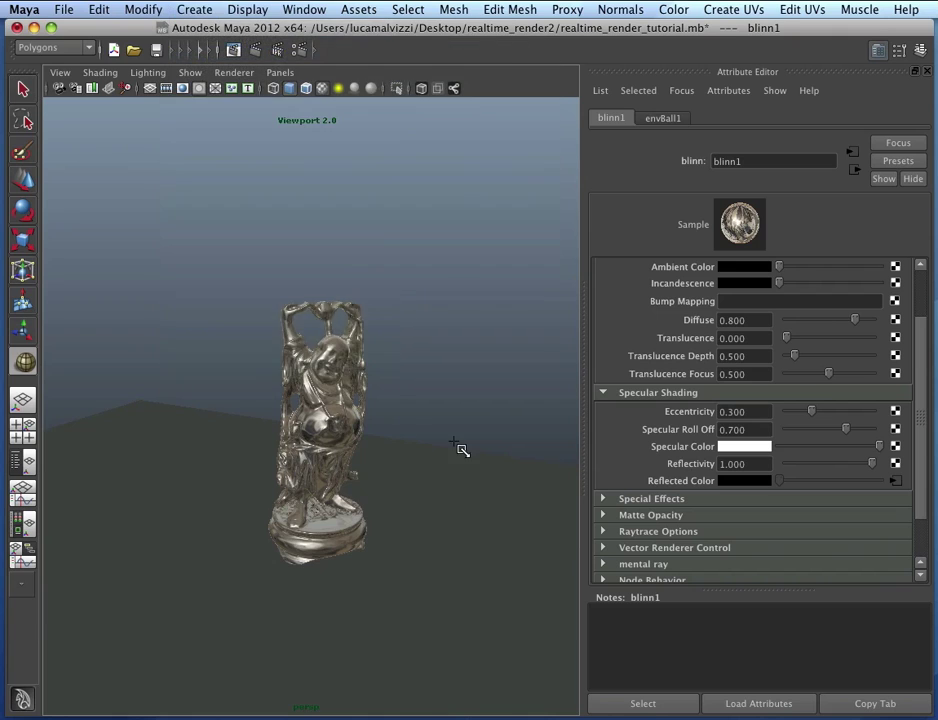
scroll(457, 450, "down", 5)
scroll(350, 462, "down", 5)
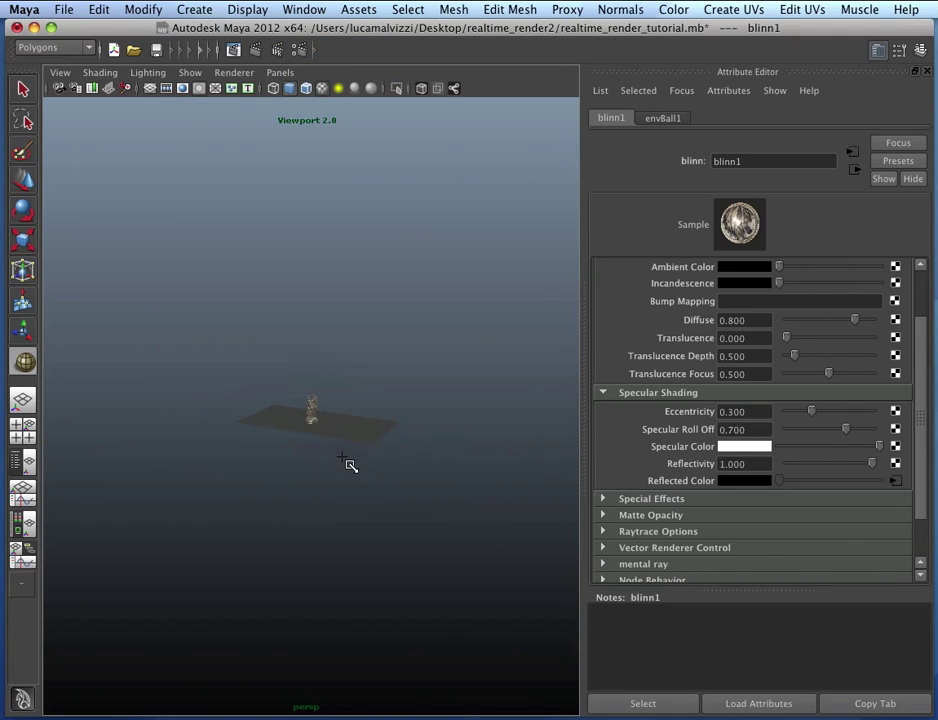
left_click_drag(325, 425, 614, 446)
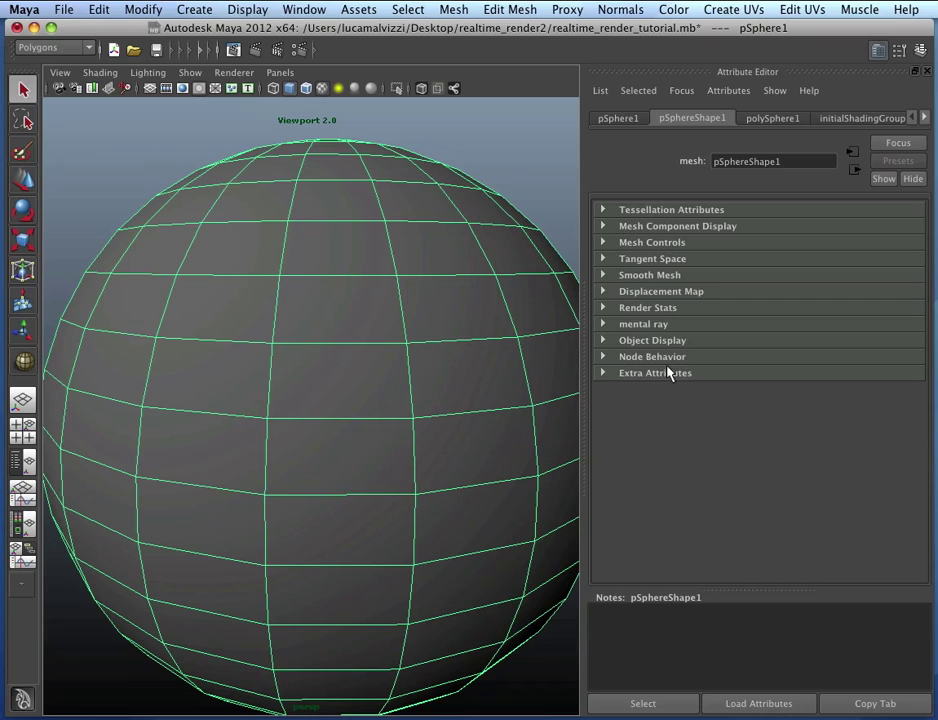
Step: Turn on Smooth Mesh Preview for the enclosing sphere
left_click(603, 277)
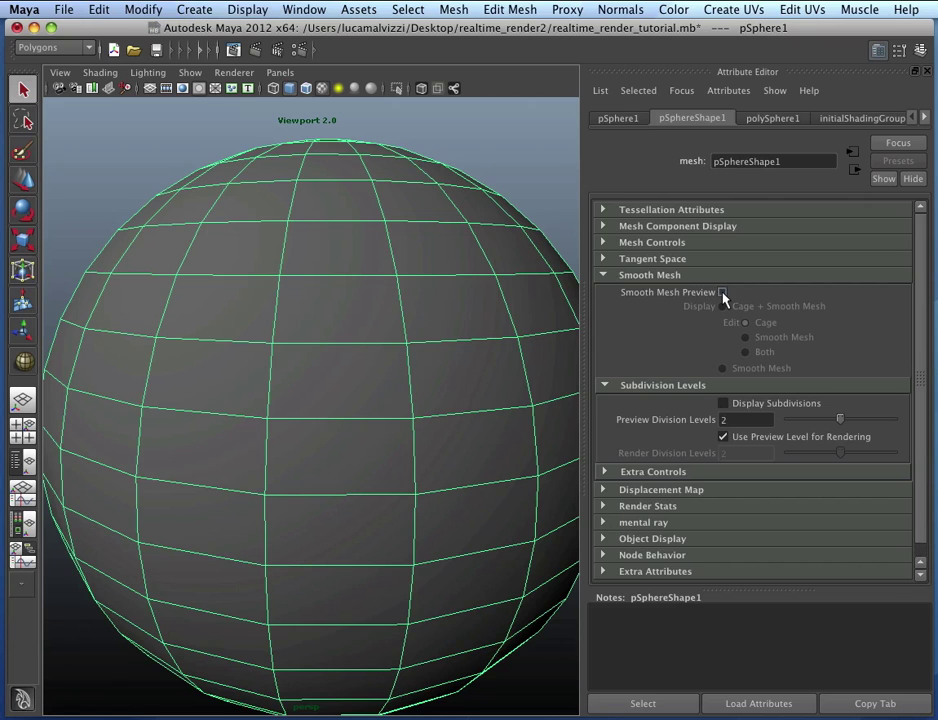
left_click(722, 292)
scroll(420, 373, "up", 6)
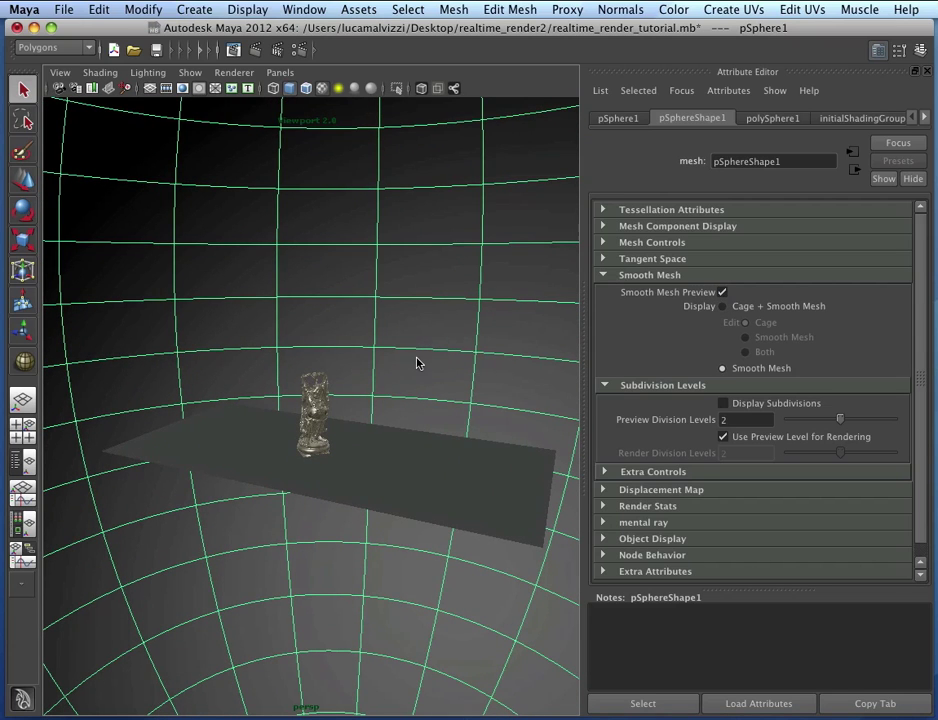
Step: Assign a new Lambert material to the sphere and connect the existing file1 texture to its Color
right_click_drag(418, 363, 410, 527)
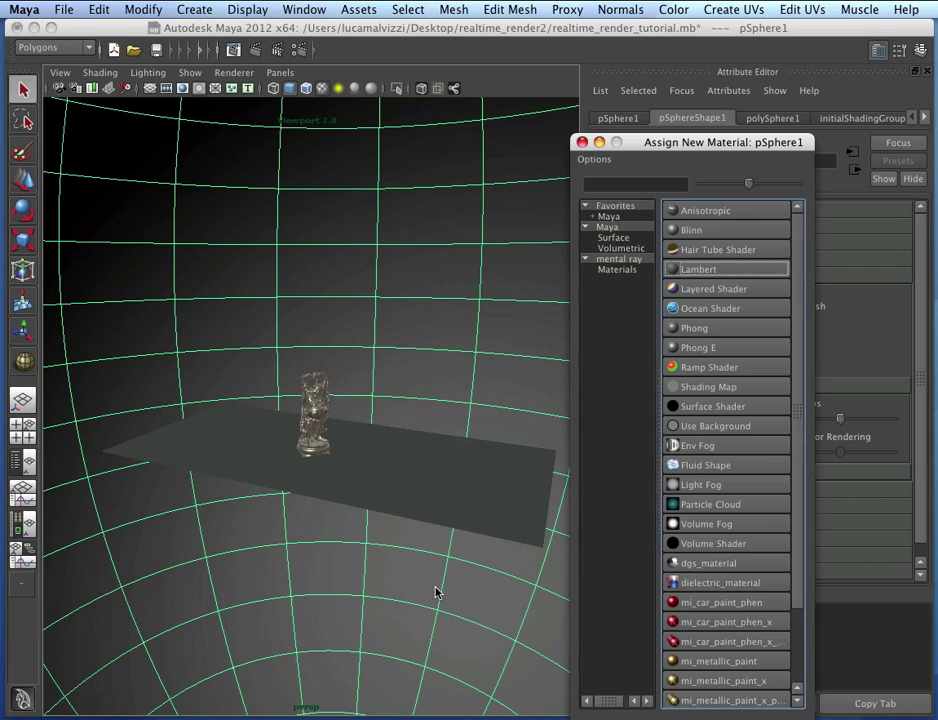
left_click(718, 271)
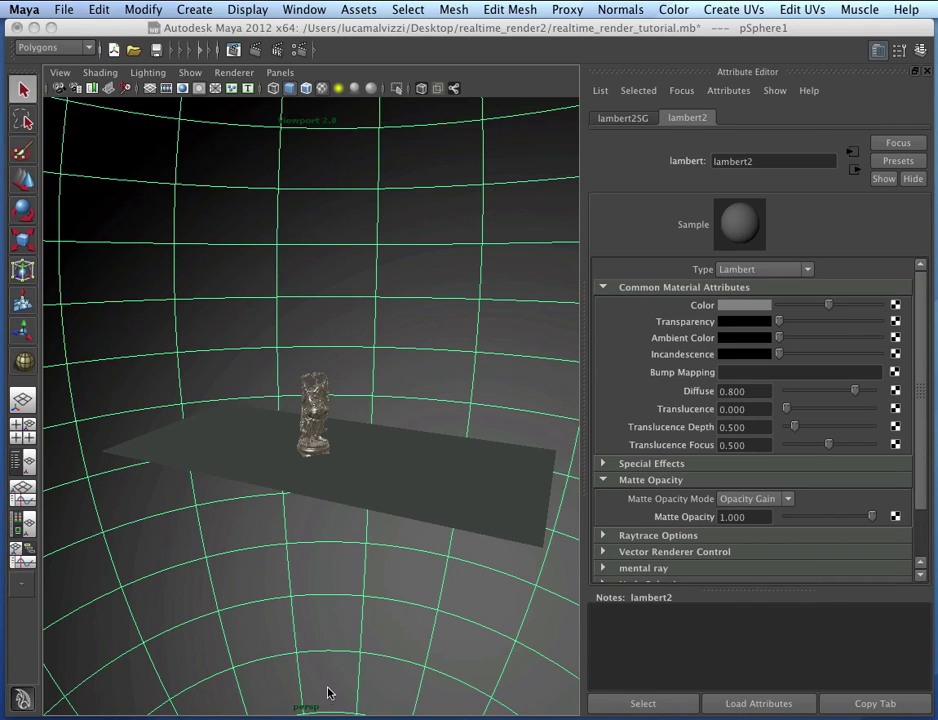
left_click_drag(330, 716, 379, 348)
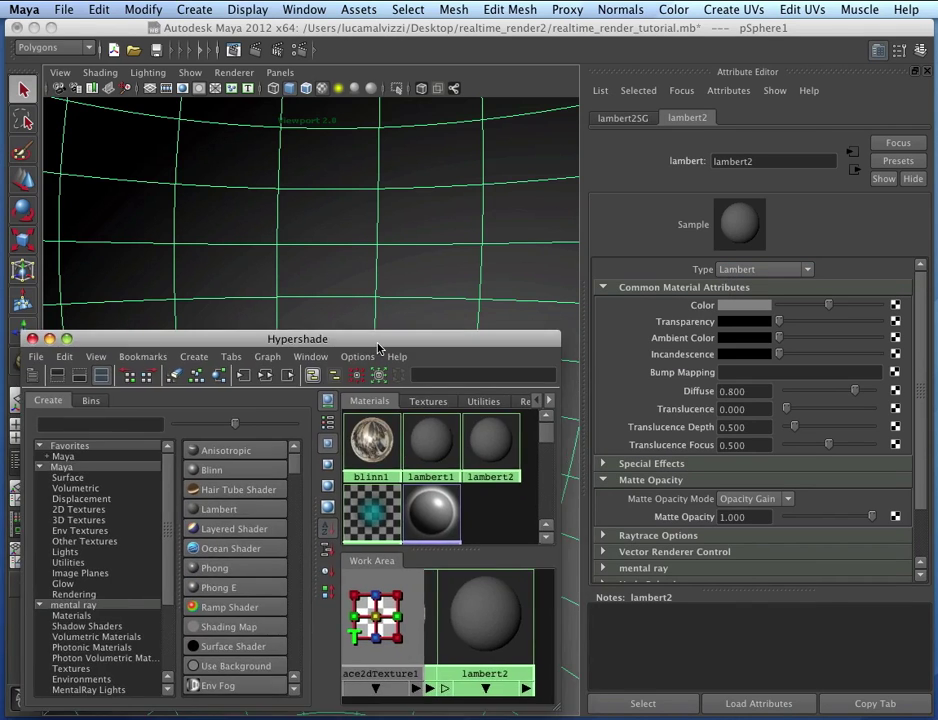
left_click(432, 401)
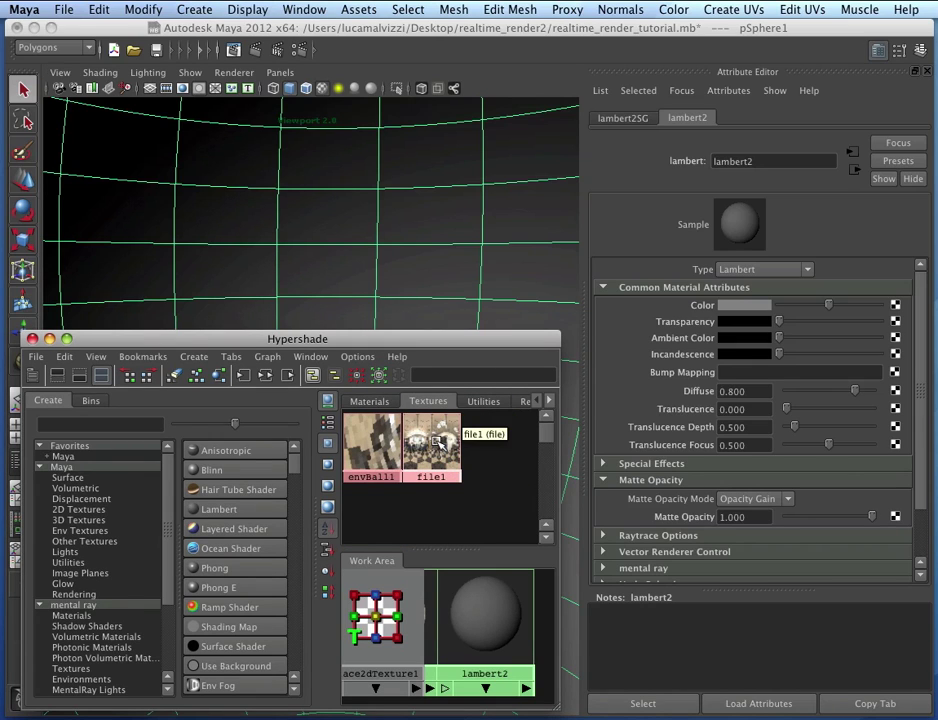
middle_click_drag(438, 440, 682, 307)
double_click(407, 343)
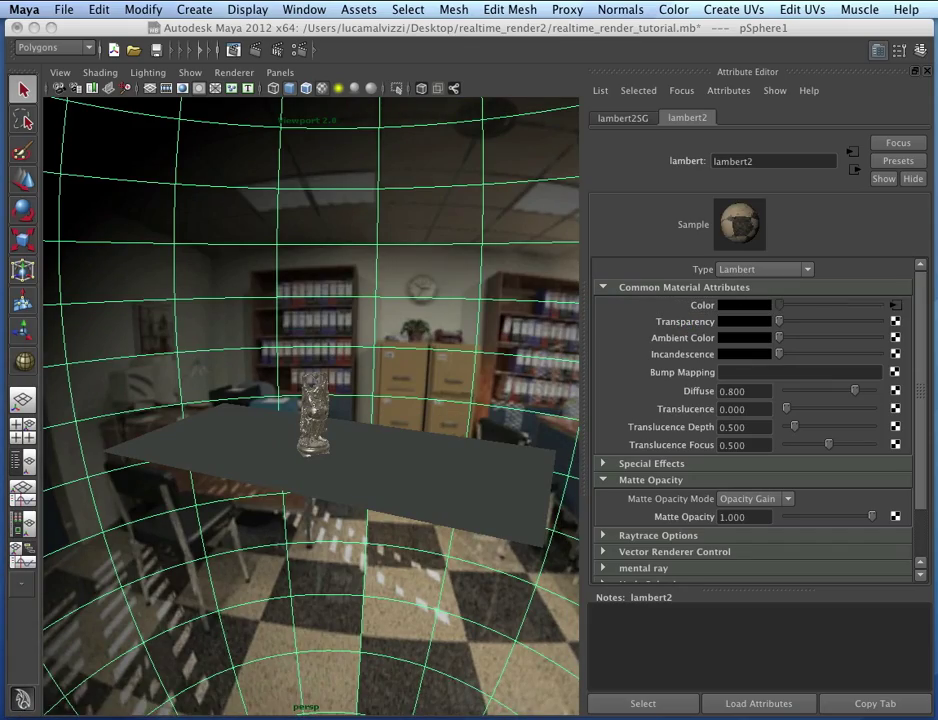
Step: Set the Color of the ground plane's lambert1 material to white
left_click_drag(435, 432, 436, 303, "alt")
scroll(326, 377, "up", 8)
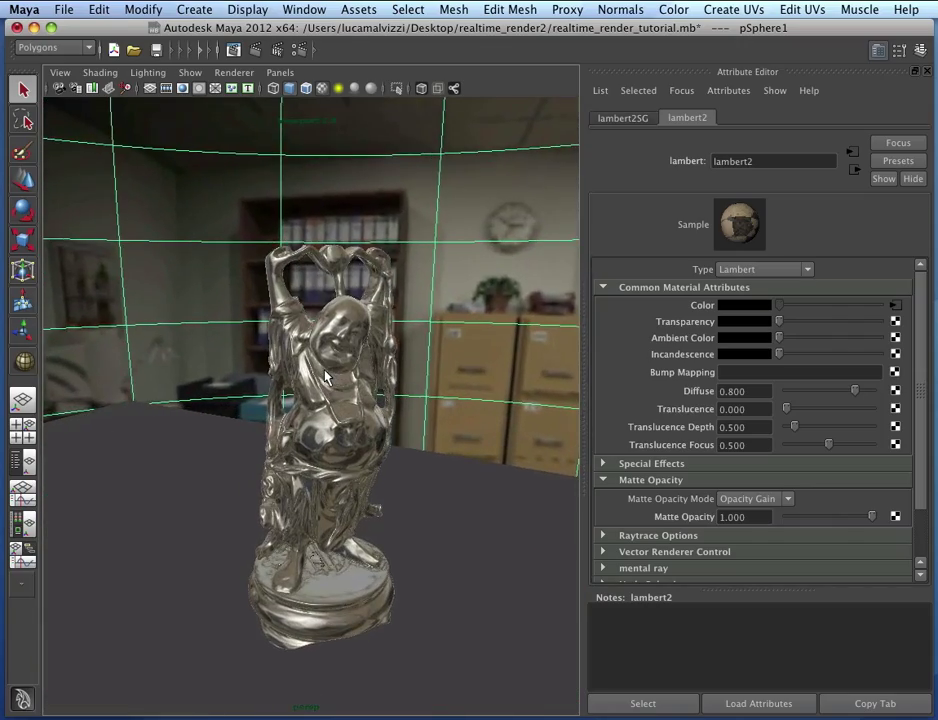
left_click_drag(357, 333, 322, 292, "alt")
left_click(505, 604)
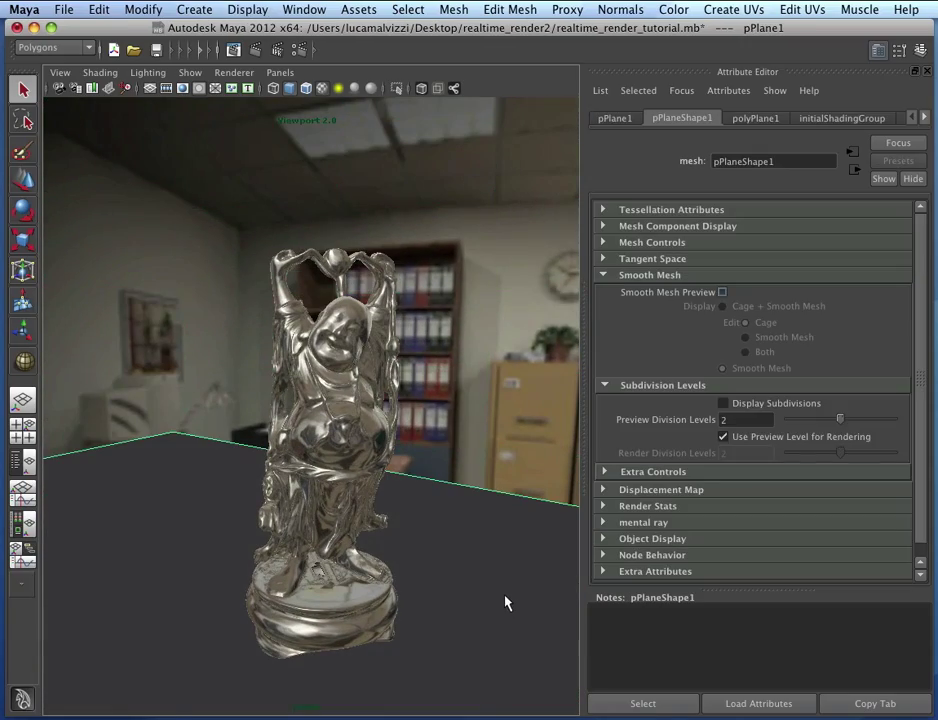
left_click(852, 125)
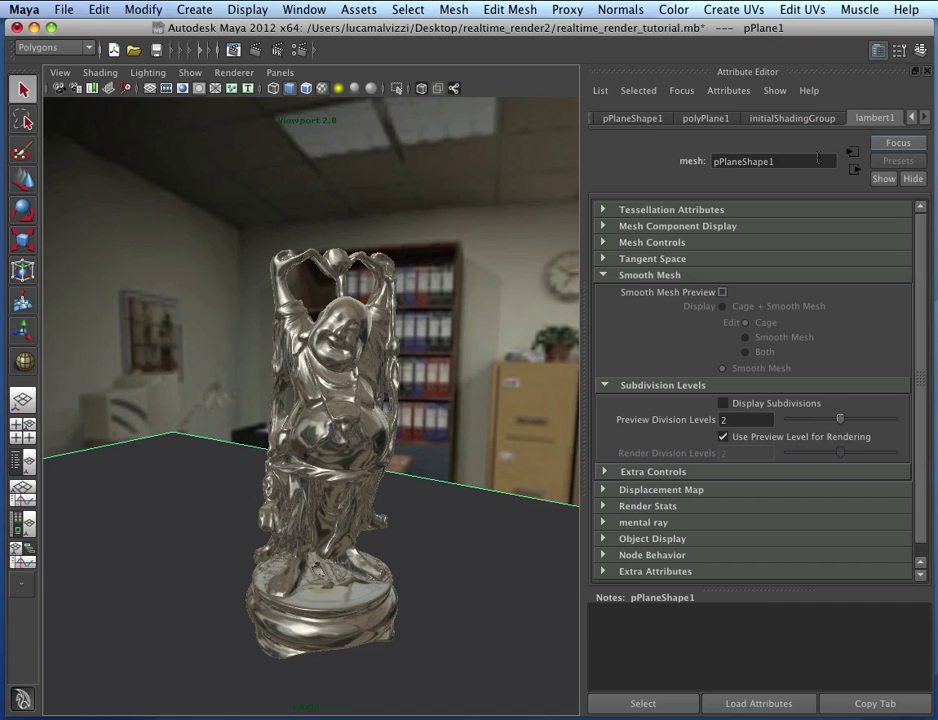
left_click(876, 124)
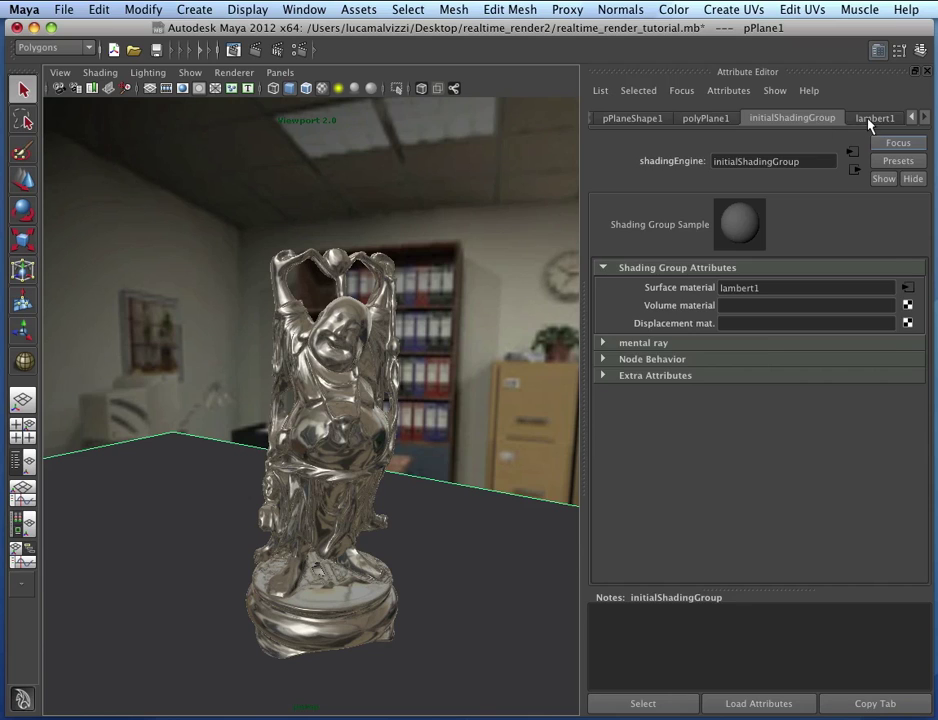
left_click(872, 118)
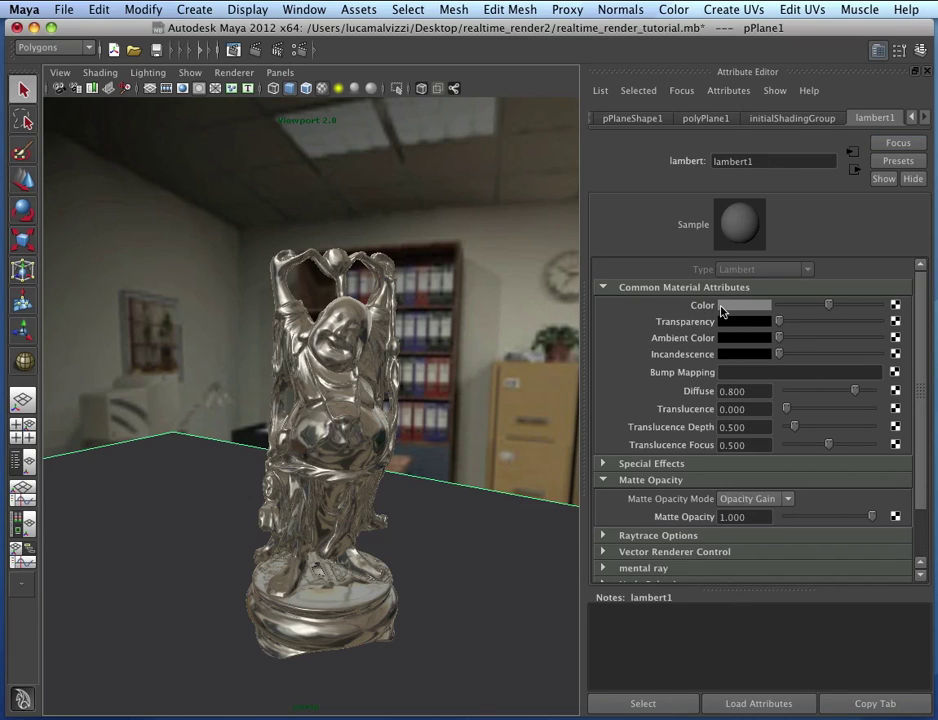
left_click_drag(828, 305, 928, 308)
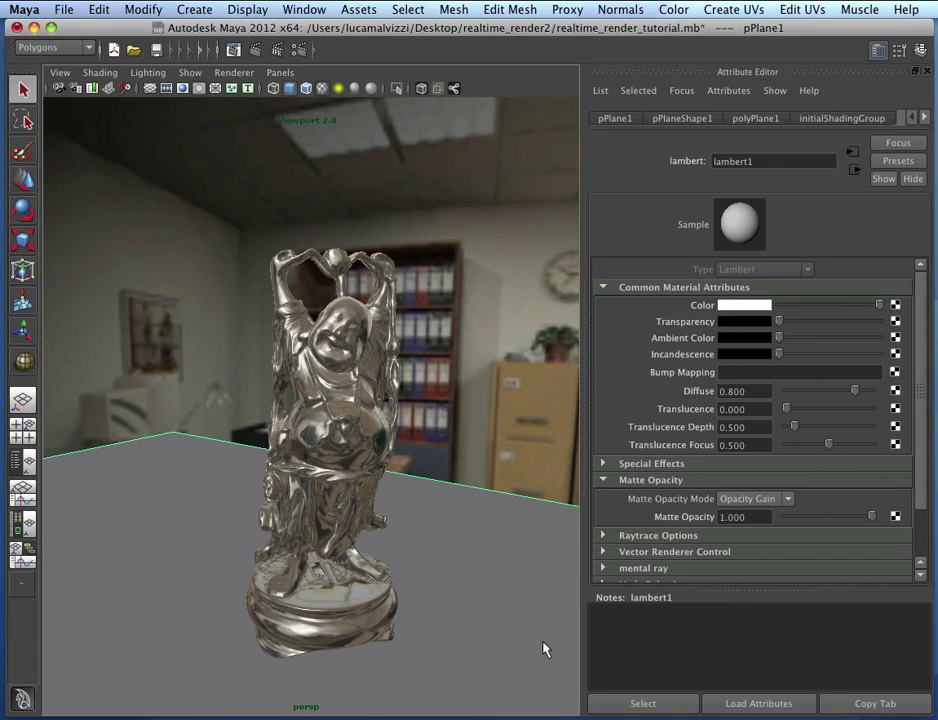
Step: Open the Viewport 2.0 renderer settings and expand the Multisample Anti-aliasing options
scroll(362, 464, "down", 2)
scroll(365, 383, "up", 7)
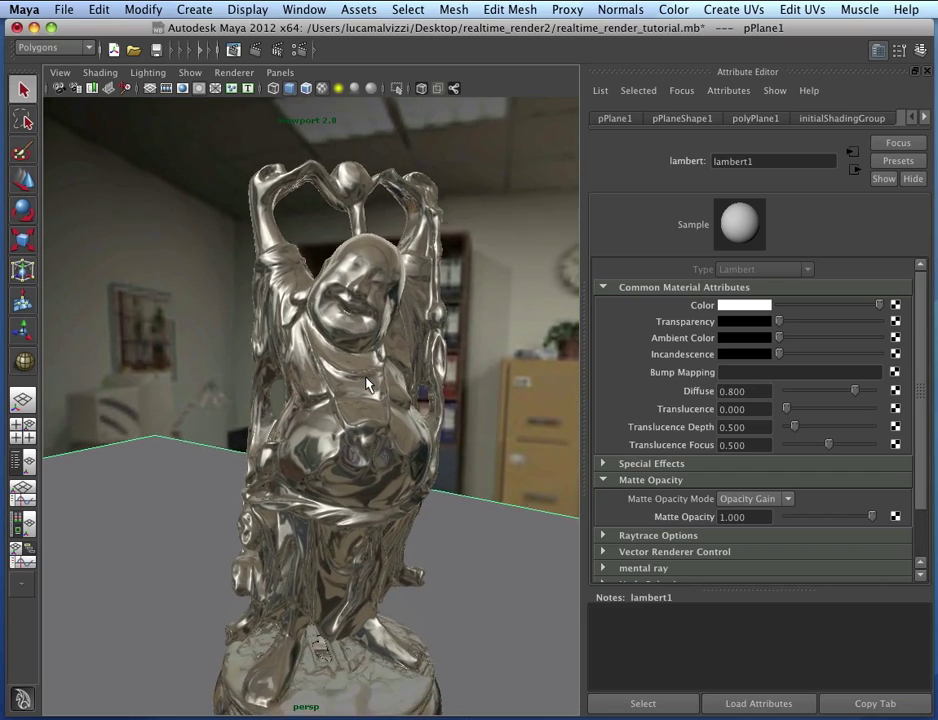
left_click_drag(342, 326, 386, 323, "alt")
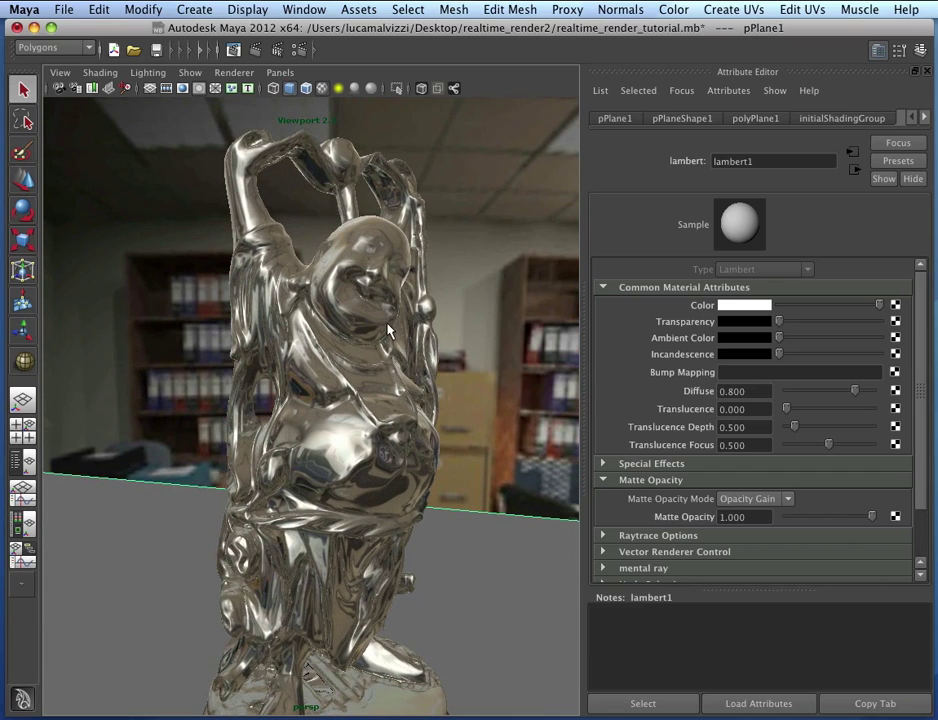
left_click(235, 73)
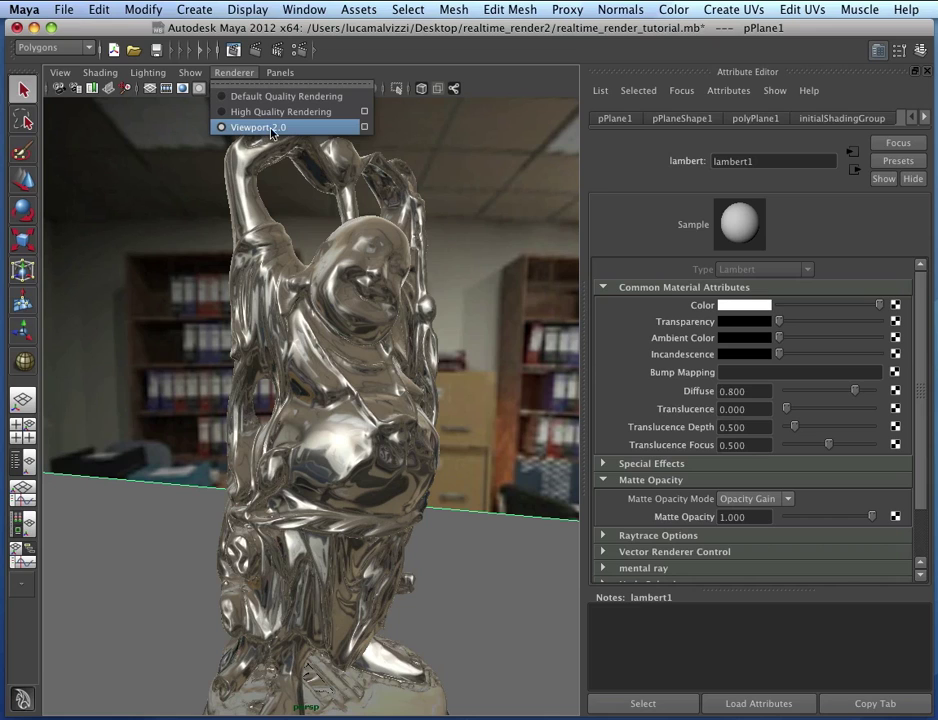
left_click(364, 131)
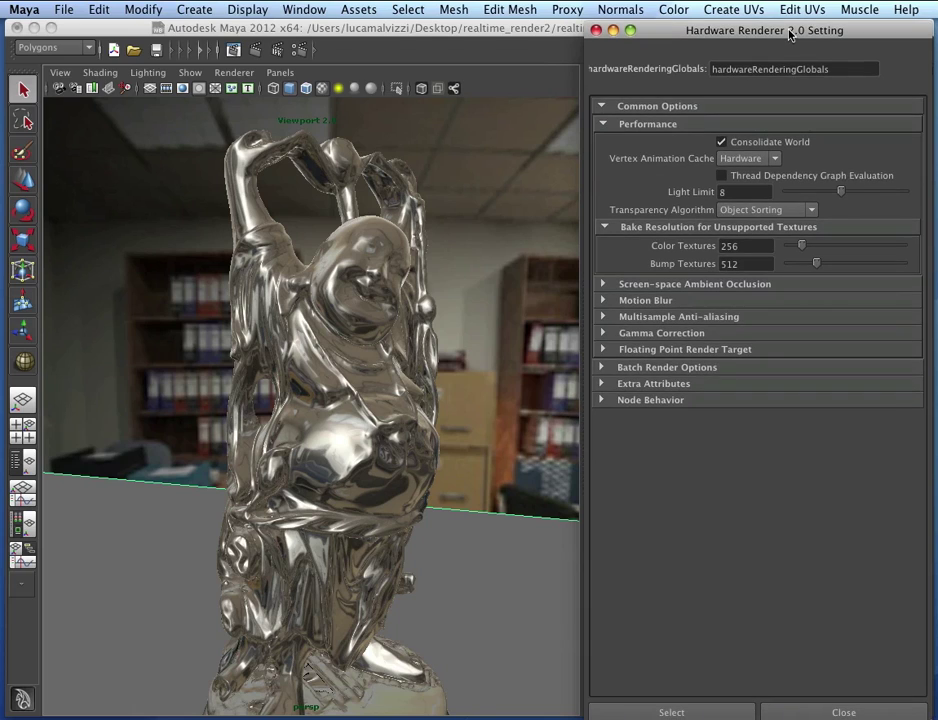
left_click(604, 317)
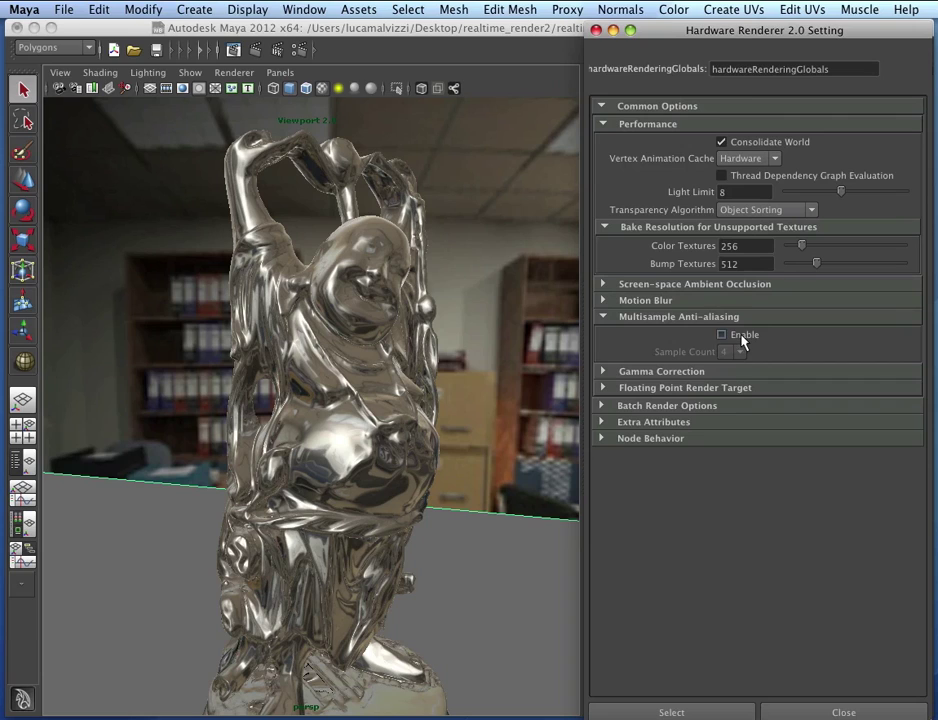
Step: Toggle Multisample Anti-aliasing on and off to compare the statue's edges
left_click(742, 337)
left_click(742, 337)
left_click(740, 337)
left_click(724, 337)
Step: Deselect everything in the perspective view so the statue is shown without its wireframe
left_click(226, 170)
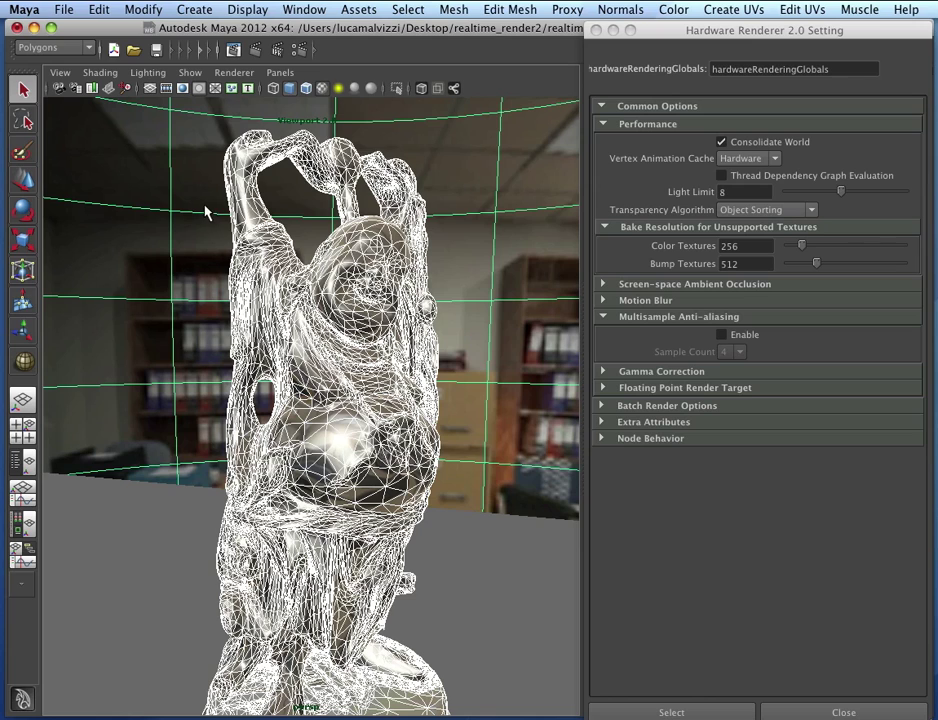
left_click(240, 230)
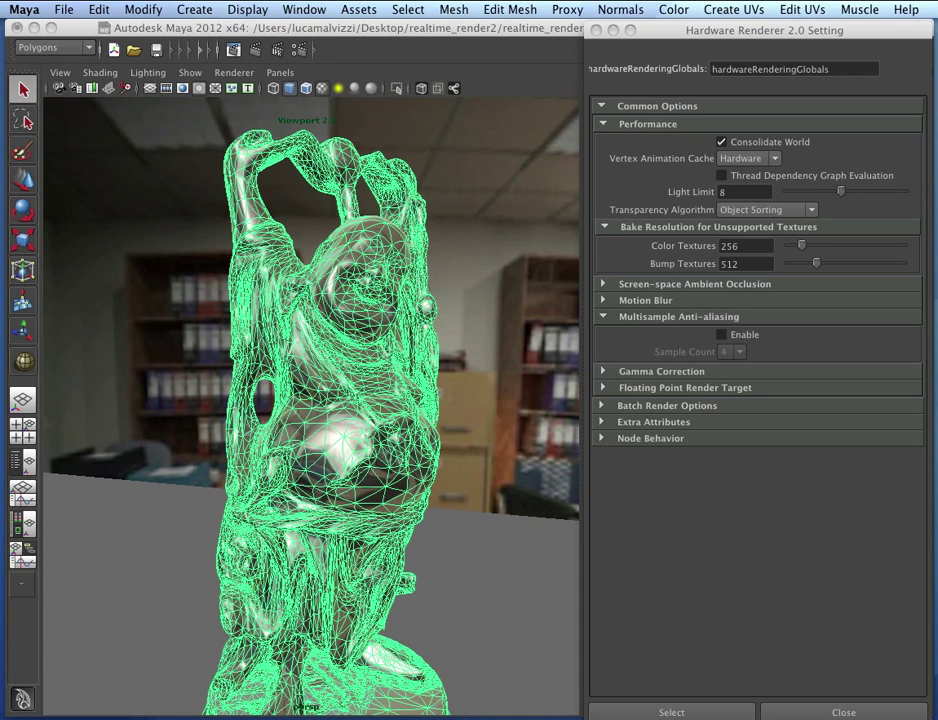
left_click(275, 462)
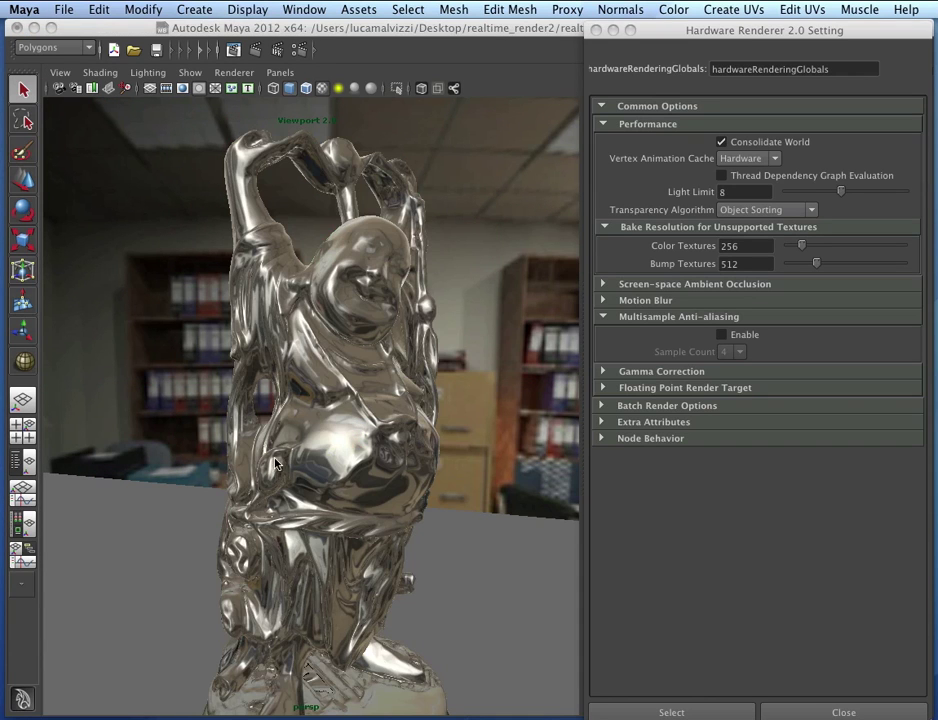
Step: Enable Multisample Anti-aliasing, try a Sample Count of 8, and set the count back to 4
left_click(727, 337)
left_click(738, 352)
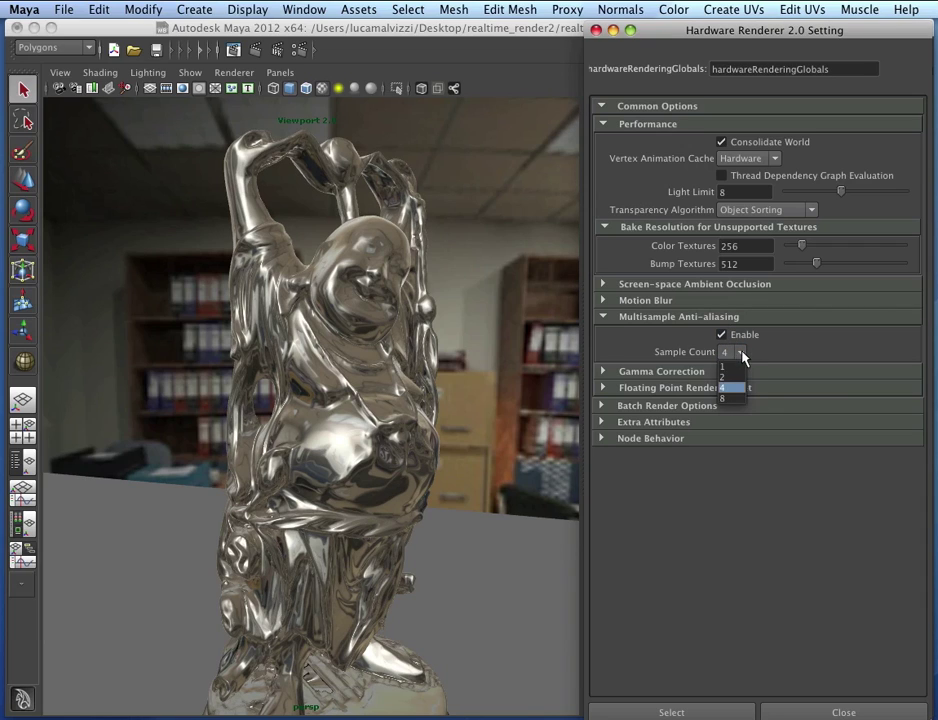
left_click(727, 399)
left_click(738, 352)
left_click(733, 389)
Step: Enable Screen-space Ambient Occlusion, raise its Amount to 3.000, and examine the shading around the statue and its base
left_click(603, 286)
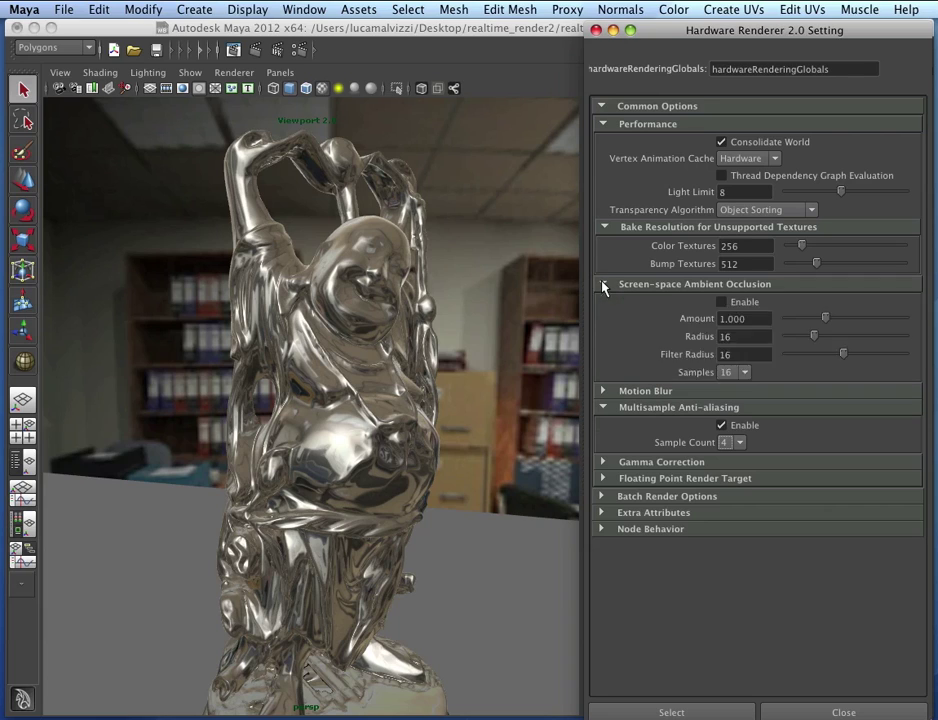
left_click(722, 302)
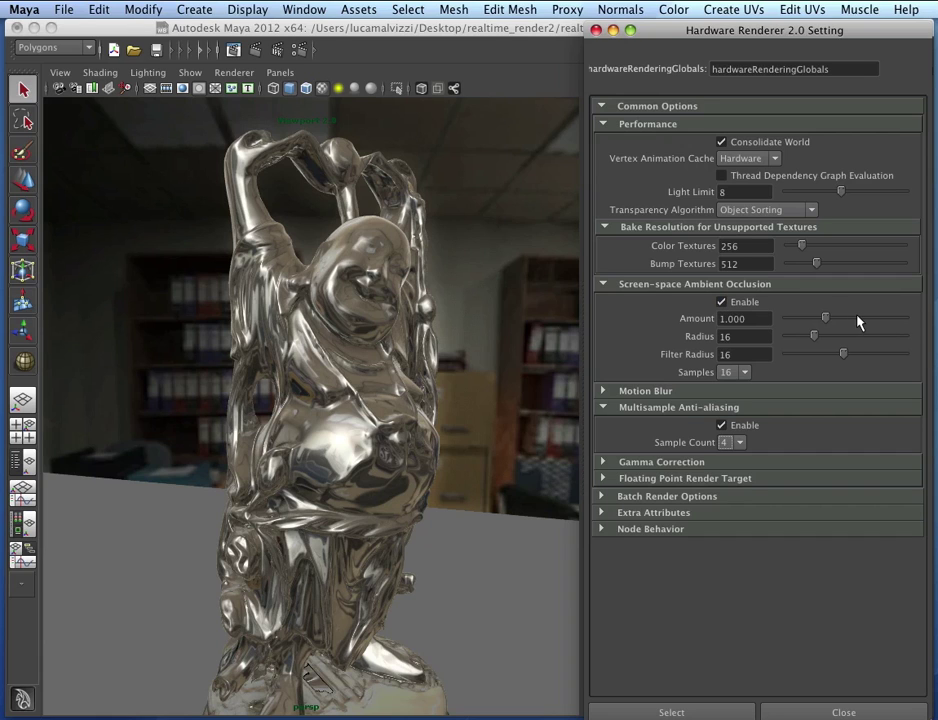
left_click_drag(858, 319, 910, 323)
mouse_move(366, 291)
left_mouse_down("alt")
mouse_move(385, 290)
mouse_move(356, 299)
left_mouse_up("alt")
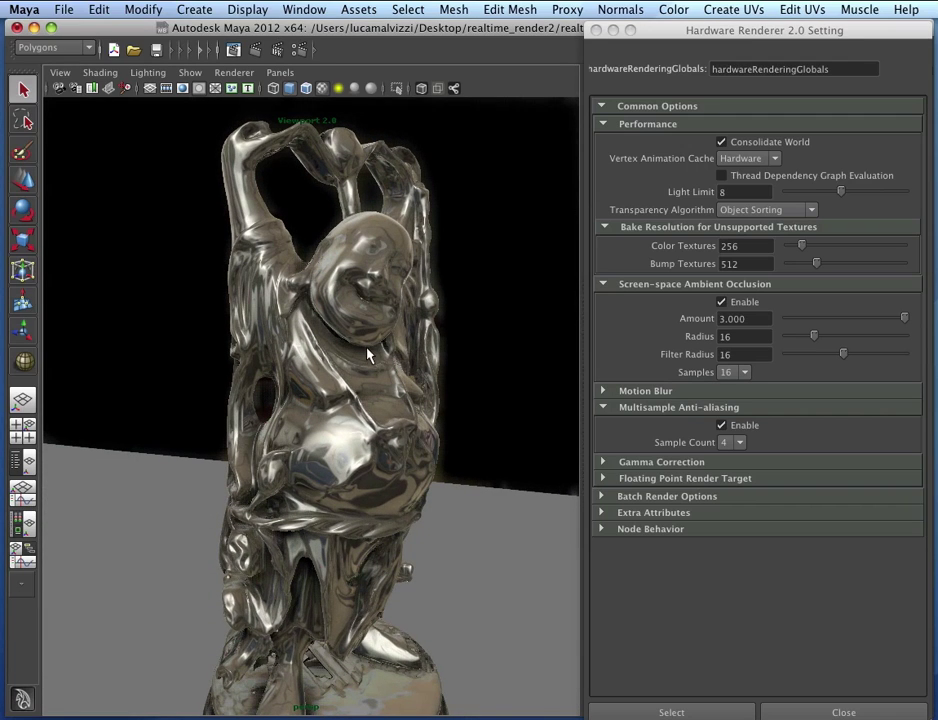
left_click_drag(376, 360, 392, 490, "alt")
middle_click_drag(392, 490, 374, 326, "alt")
left_click_drag(372, 404, 400, 432, "alt")
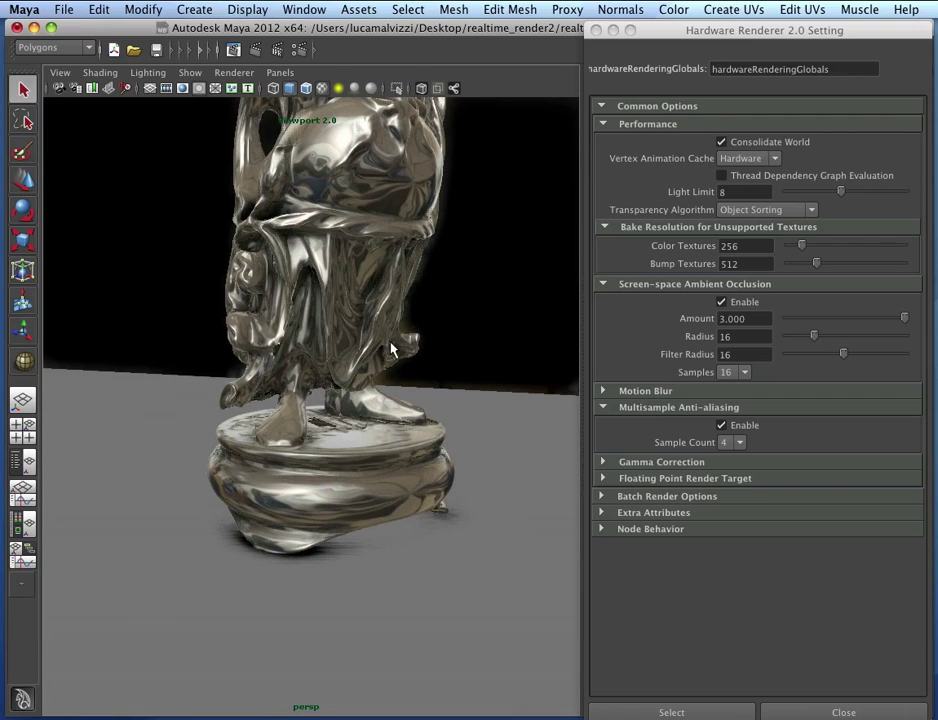
middle_click_drag(392, 356, 414, 622, "alt")
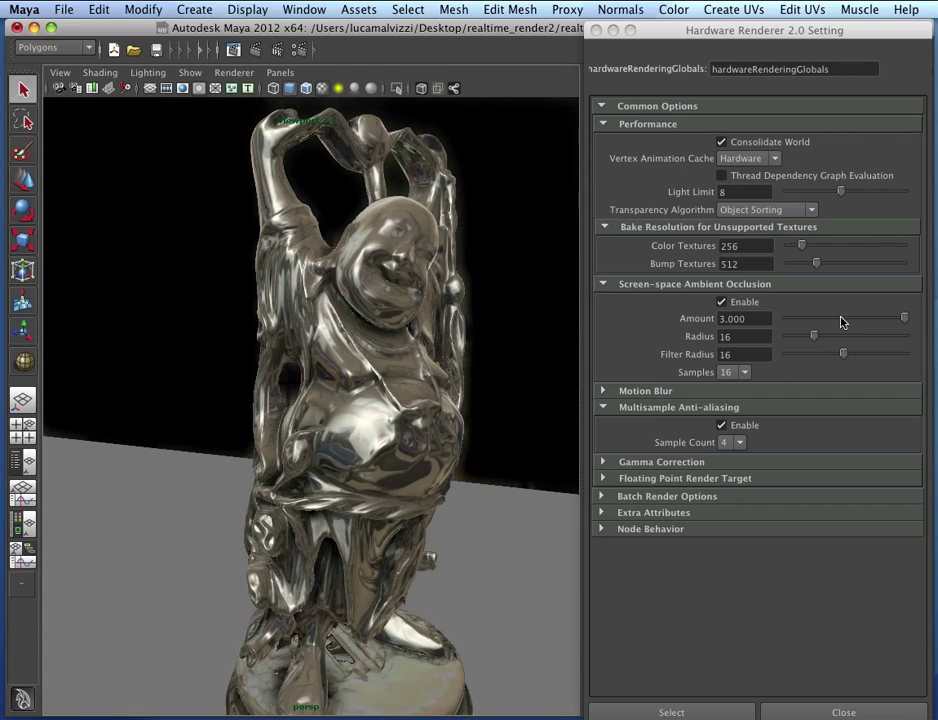
Step: Lower the Screen-space Ambient Occlusion Amount to 2.110
mouse_move(842, 321)
left_mouse_down()
mouse_move(815, 320)
mouse_move(871, 321)
left_mouse_up()
Step: Select the environment sphere around the statue and reverse its normals
scroll(343, 389, "down", 5)
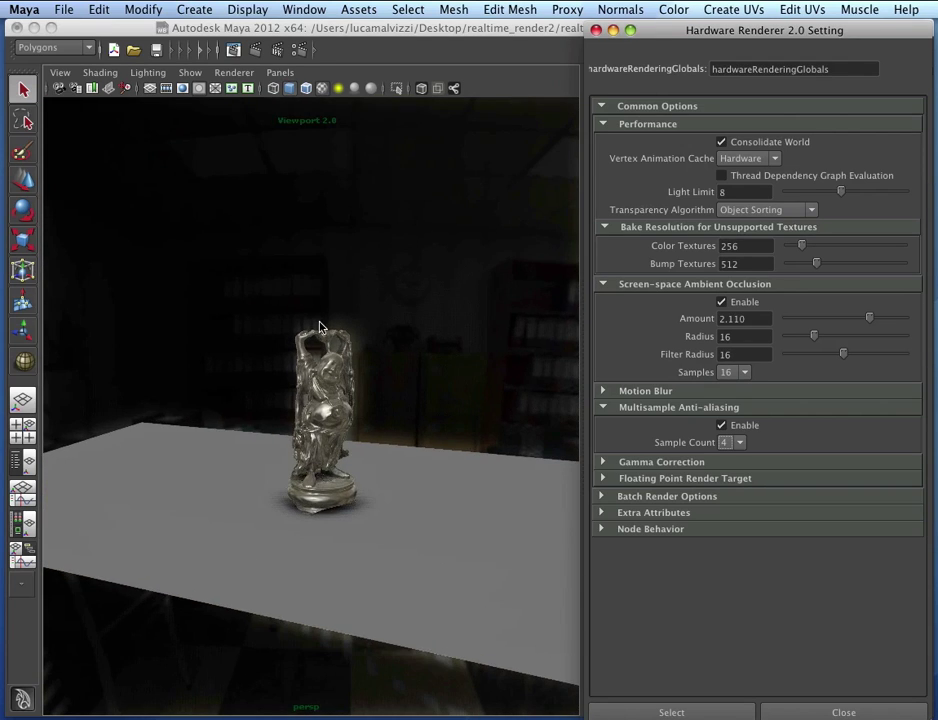
left_click(440, 216)
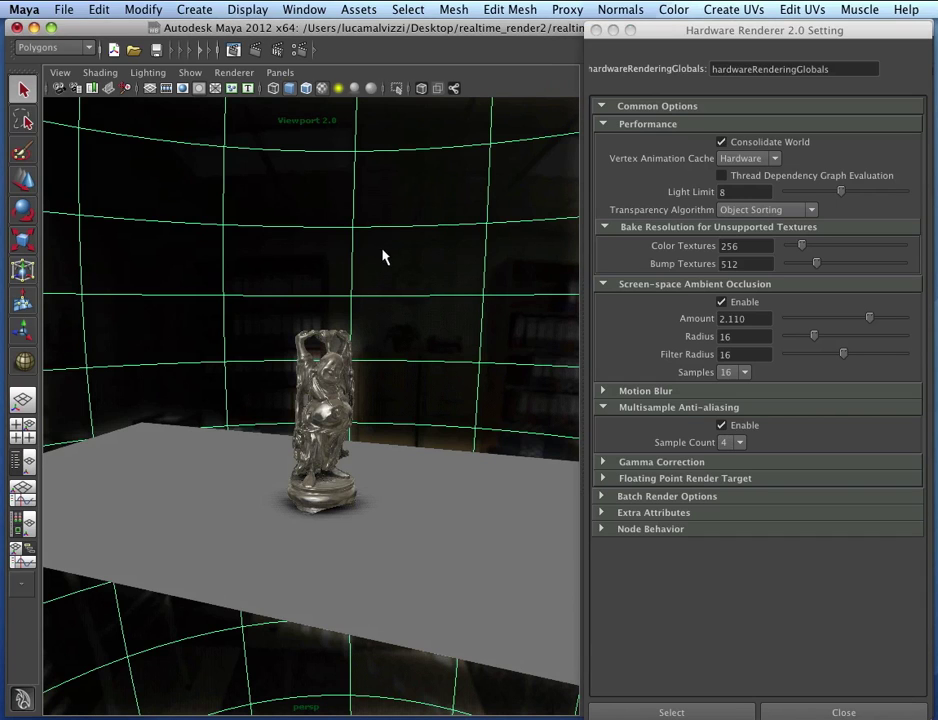
left_click(617, 11)
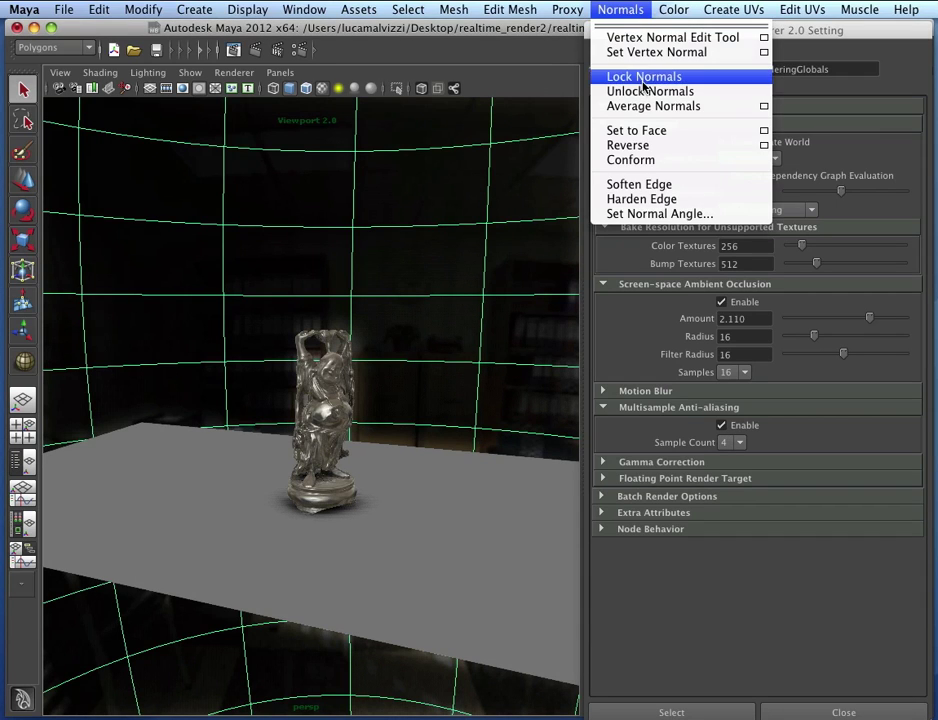
left_click(678, 148)
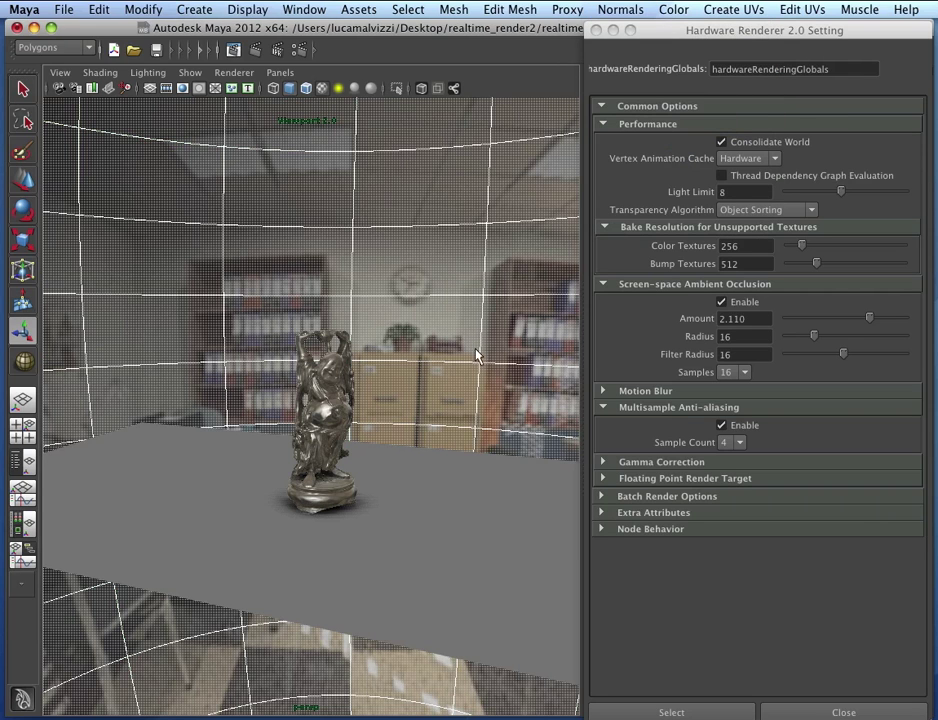
Step: Raise the Screen-space Ambient Occlusion Amount to 3.000 and examine the shading on the statue and beneath its base
scroll(412, 393, "up", 8)
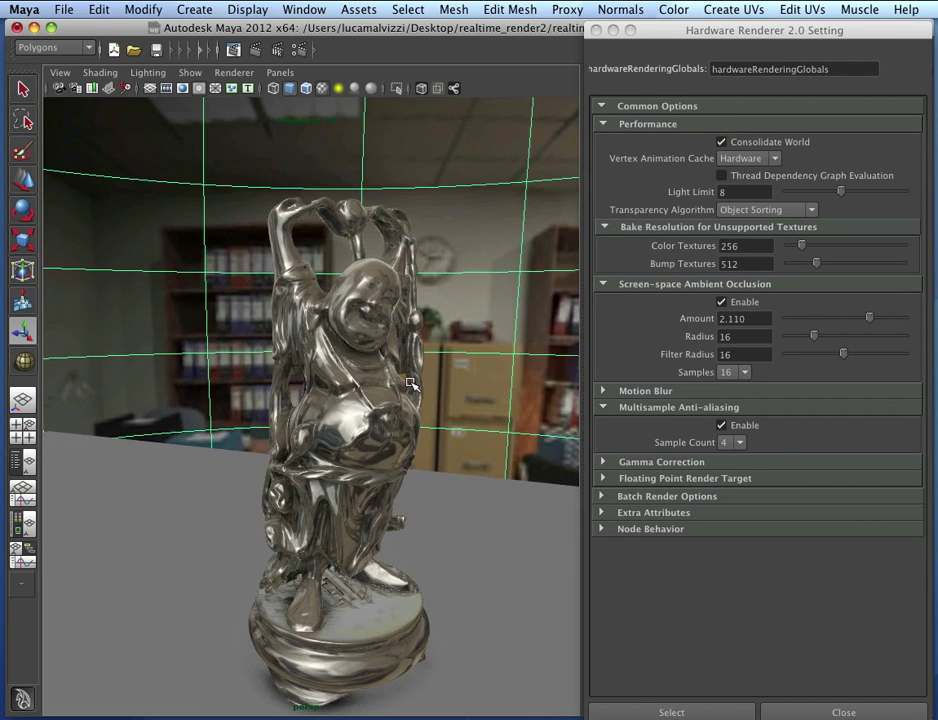
scroll(412, 384, "down", 12)
scroll(412, 384, "down", 4)
scroll(412, 384, "up", 12)
scroll(412, 384, "up", 5)
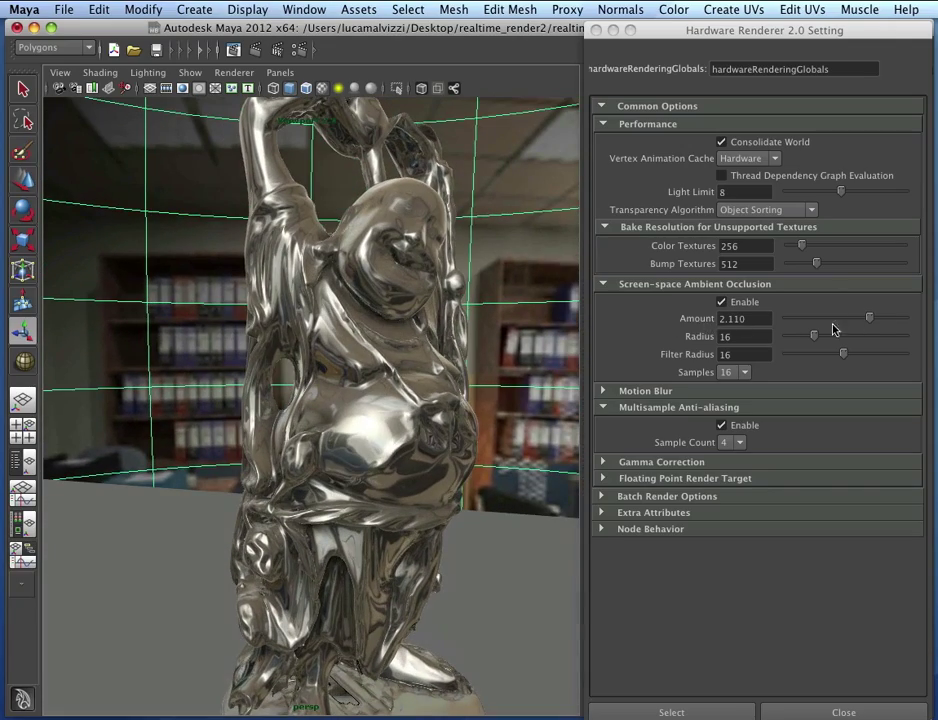
left_click_drag(870, 318, 915, 322)
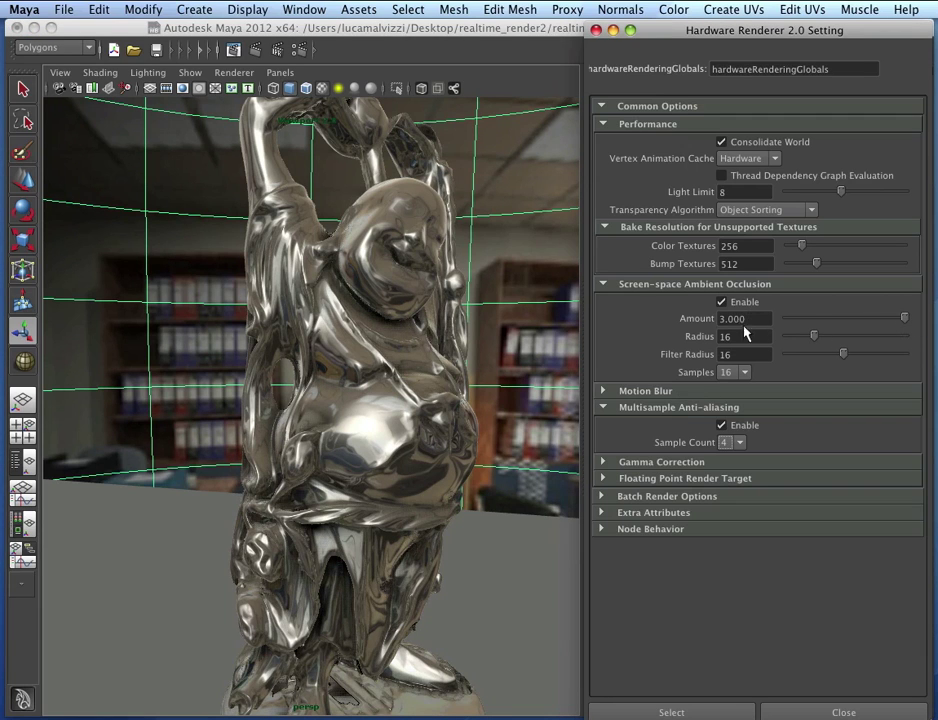
middle_click_drag(396, 442, 431, 157, "alt")
left_click_drag(416, 484, 306, 420, "alt")
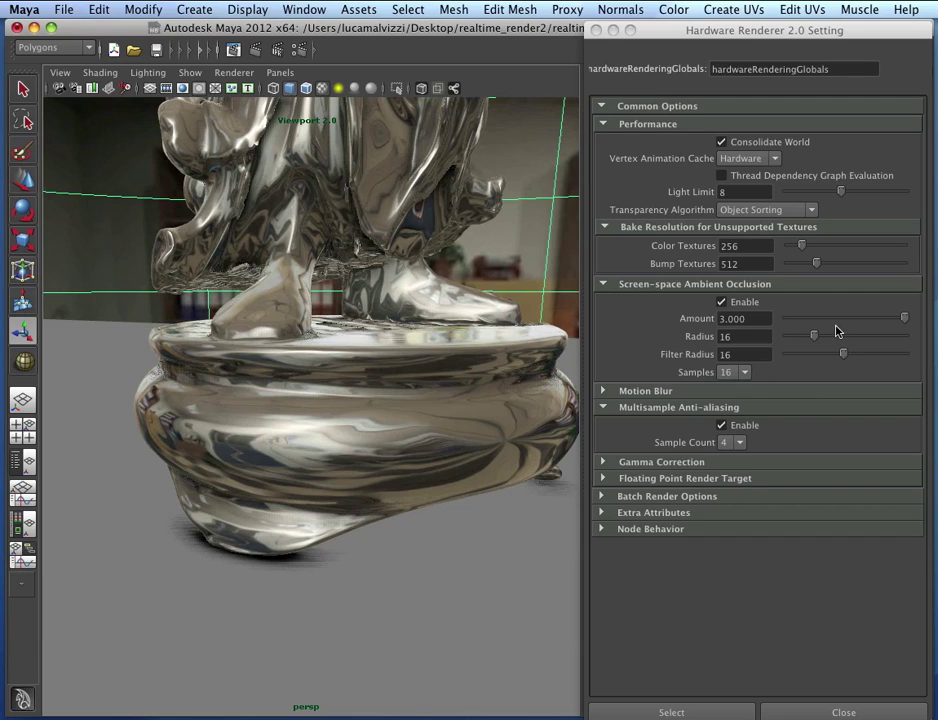
Step: Set the ambient occlusion Radius to 44, try a Filter Radius of 9, and set the Filter Radius back to 16
mouse_move(811, 341)
left_mouse_down()
mouse_move(794, 337)
mouse_move(920, 344)
mouse_move(868, 342)
left_mouse_up()
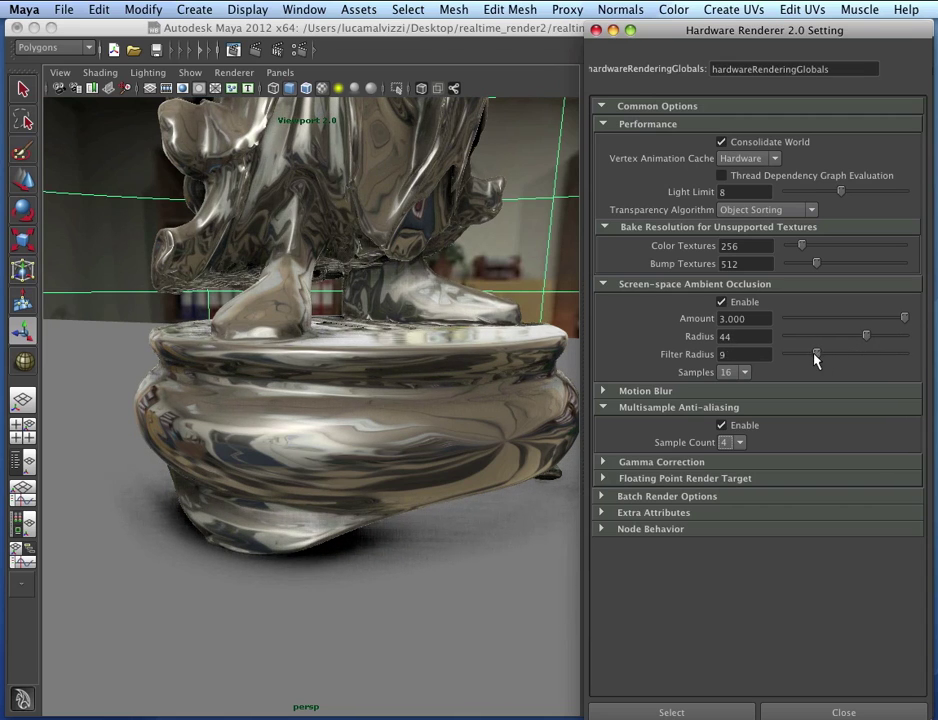
mouse_move(886, 361)
left_mouse_down()
mouse_move(904, 356)
mouse_move(866, 361)
left_mouse_up()
scroll(428, 461, "down", 5)
mouse_move(427, 367)
left_mouse_down("alt")
mouse_move(421, 379)
mouse_move(394, 375)
mouse_move(418, 372)
left_mouse_up("alt")
middle_click_drag(436, 295, 425, 586, "alt")
scroll(431, 373, "down", 1)
middle_click_drag(400, 264, 390, 423, "alt")
scroll(397, 411, "down", 5)
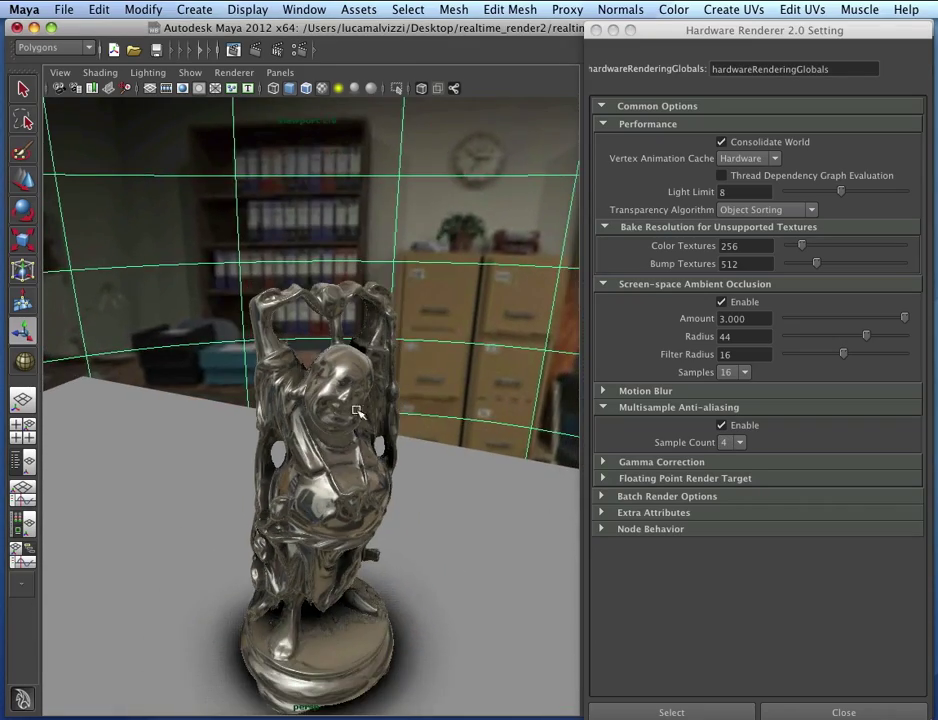
Step: Deselect the environment sphere and examine the statue's reflections and occlusion shading up close
left_click(188, 262)
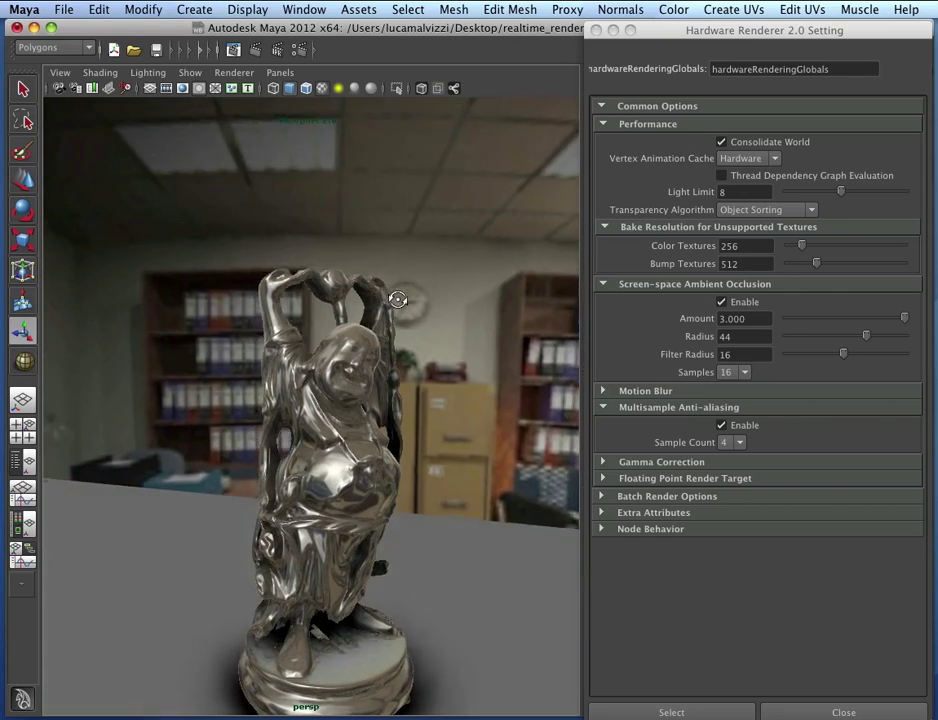
mouse_move(397, 298)
left_mouse_down("alt")
mouse_move(370, 305)
mouse_move(389, 318)
mouse_move(395, 310)
left_mouse_up("alt")
left_click(25, 177)
left_click_drag(305, 354, 344, 280, "alt")
scroll(362, 363, "up", 2)
scroll(364, 366, "up", 3)
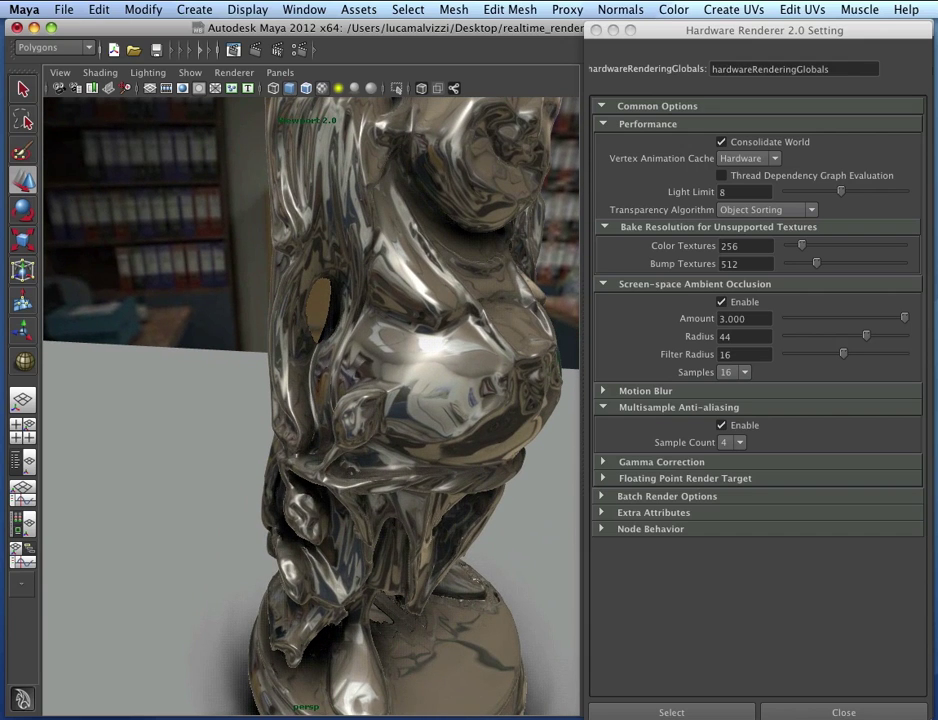
Step: Close the Hardware Renderer 2.0 settings and, with the Hypershade brought up, rename the blinn1 material as chrome
left_click_drag(398, 712, 429, 349)
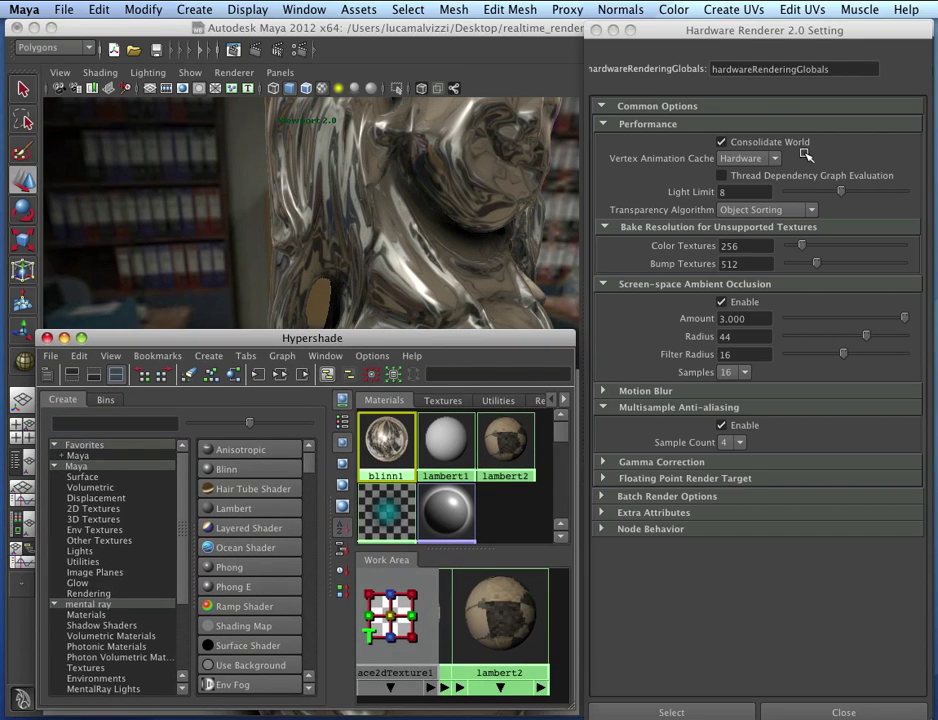
left_click(596, 30)
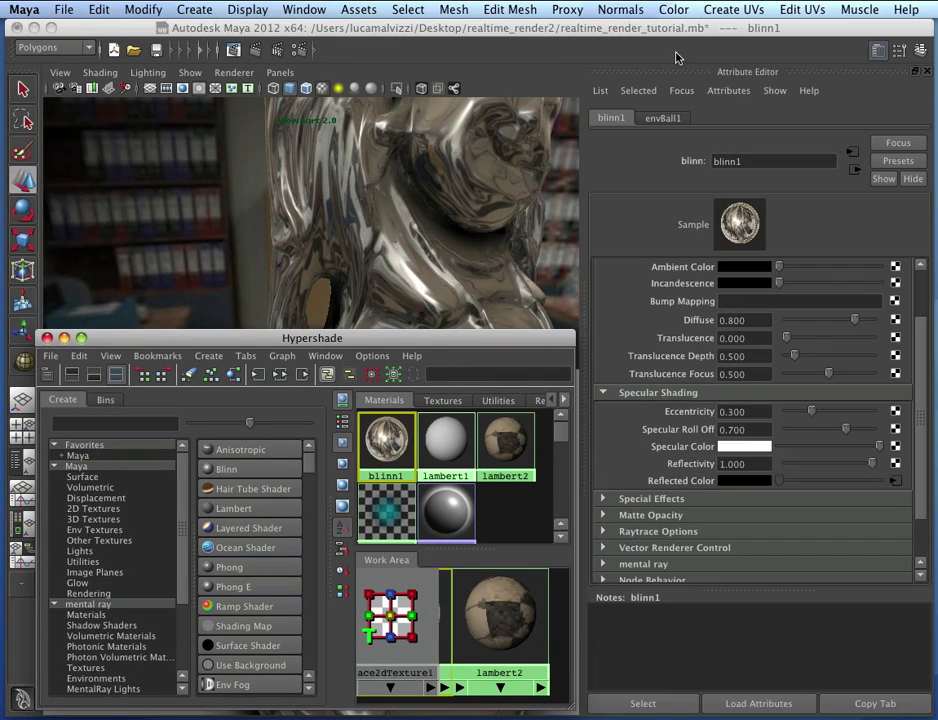
left_click(760, 163)
type("chrome")
key("Return")
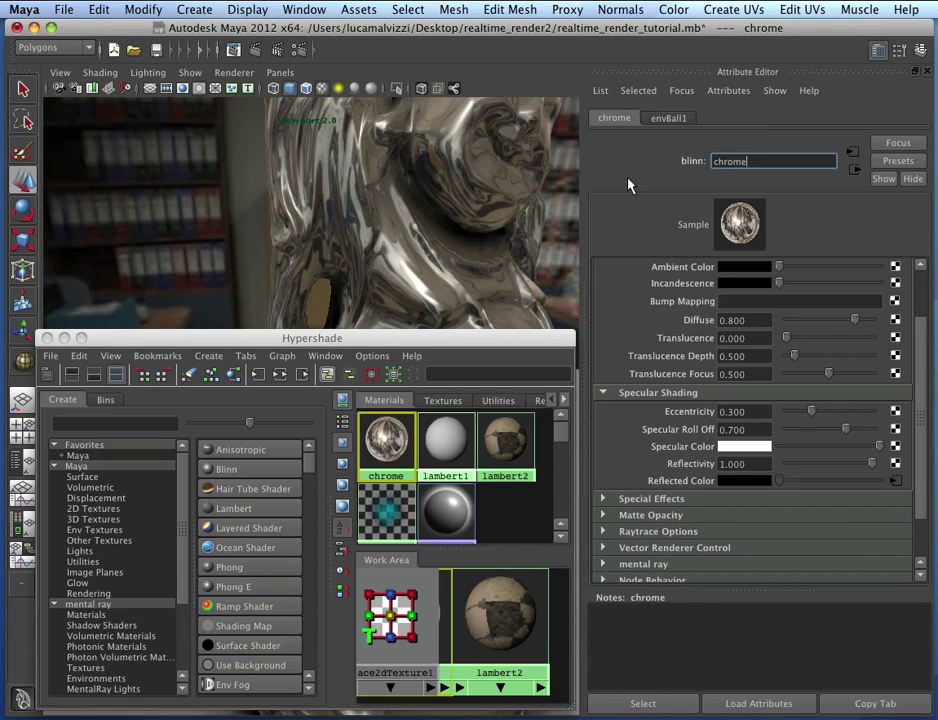
Step: Graph the chrome material's network in the Hypershade and duplicate the material with its full shading network
left_click(397, 437)
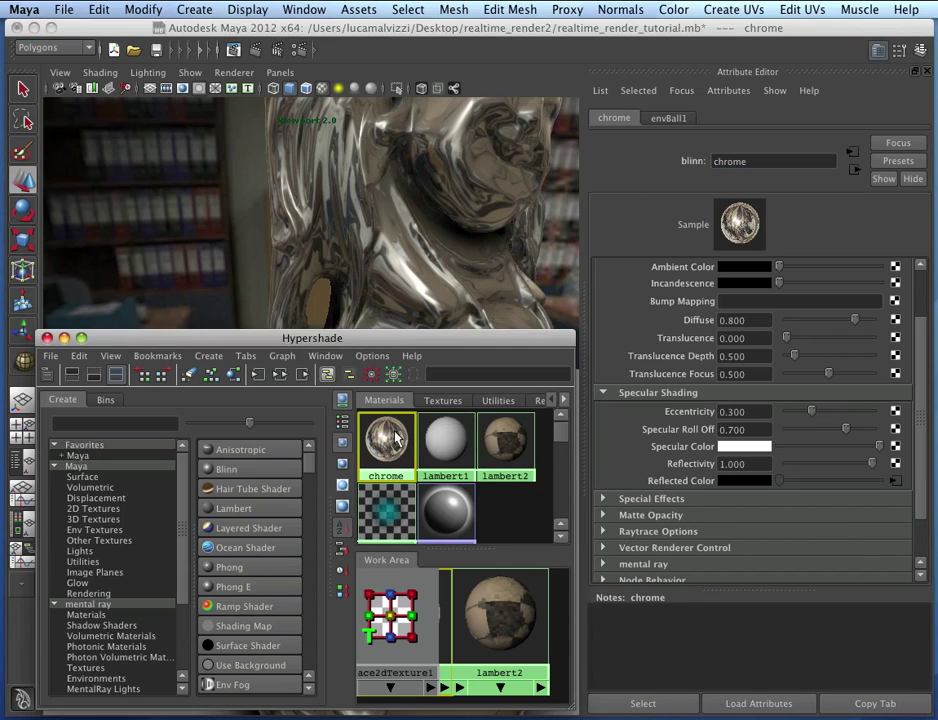
right_click(390, 432)
left_click(390, 477)
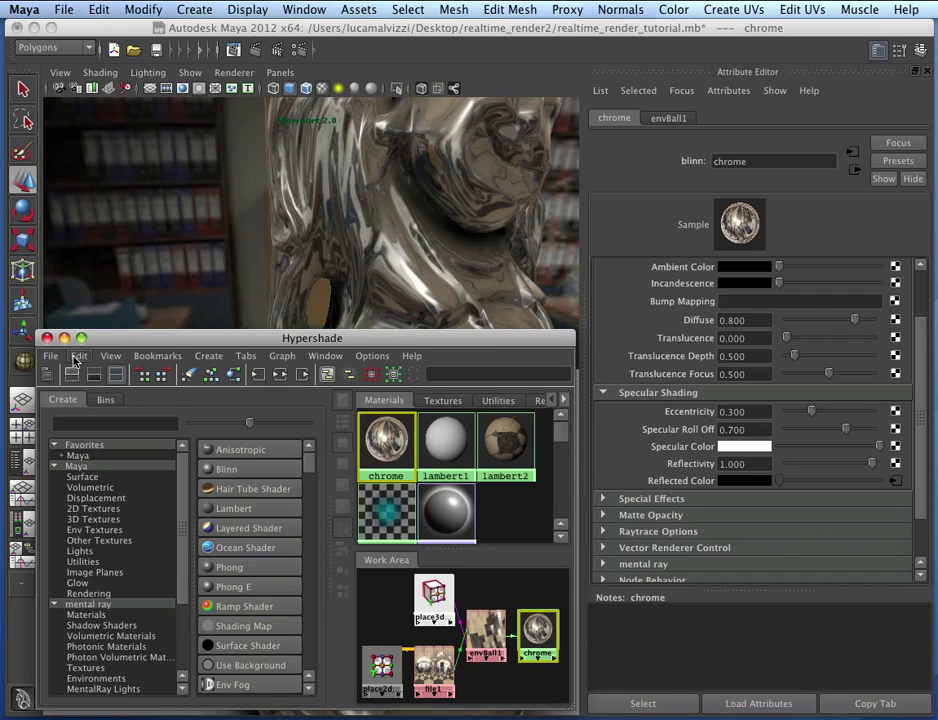
left_click(78, 356)
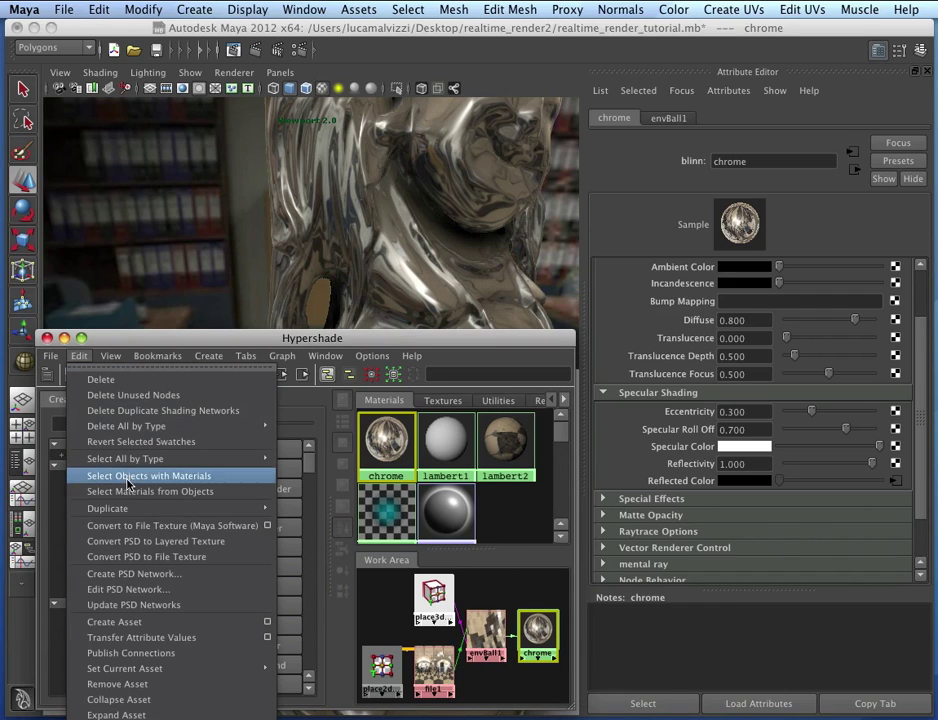
mouse_move(240, 508)
left_click(318, 516)
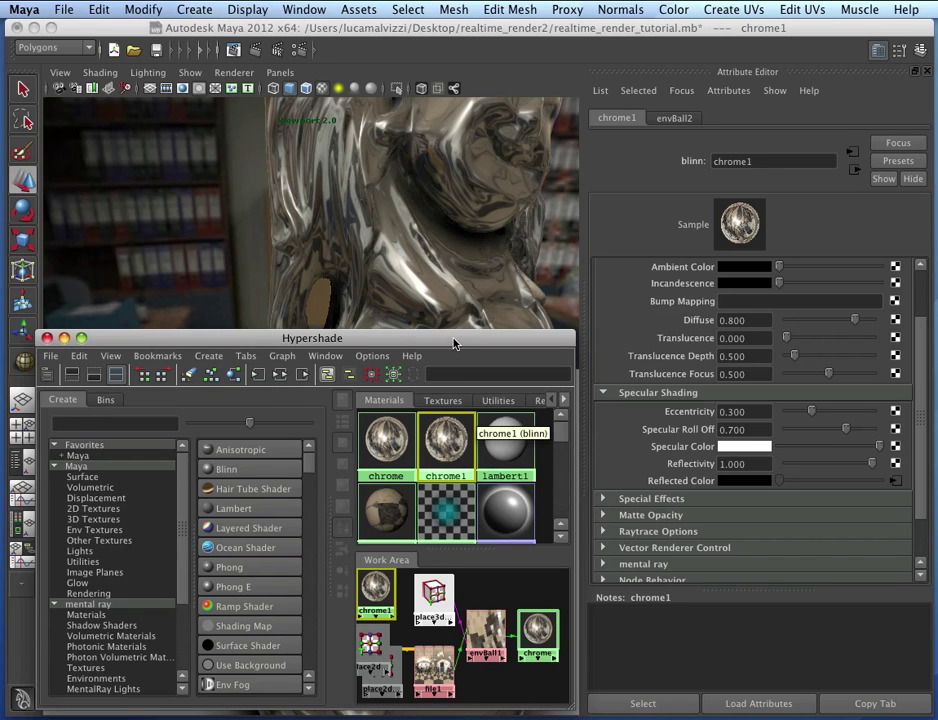
Step: Move the Hypershade out of the way, select and frame the Buddha statue, and move it sideways along its blue axis
left_click_drag(454, 342, 490, 688)
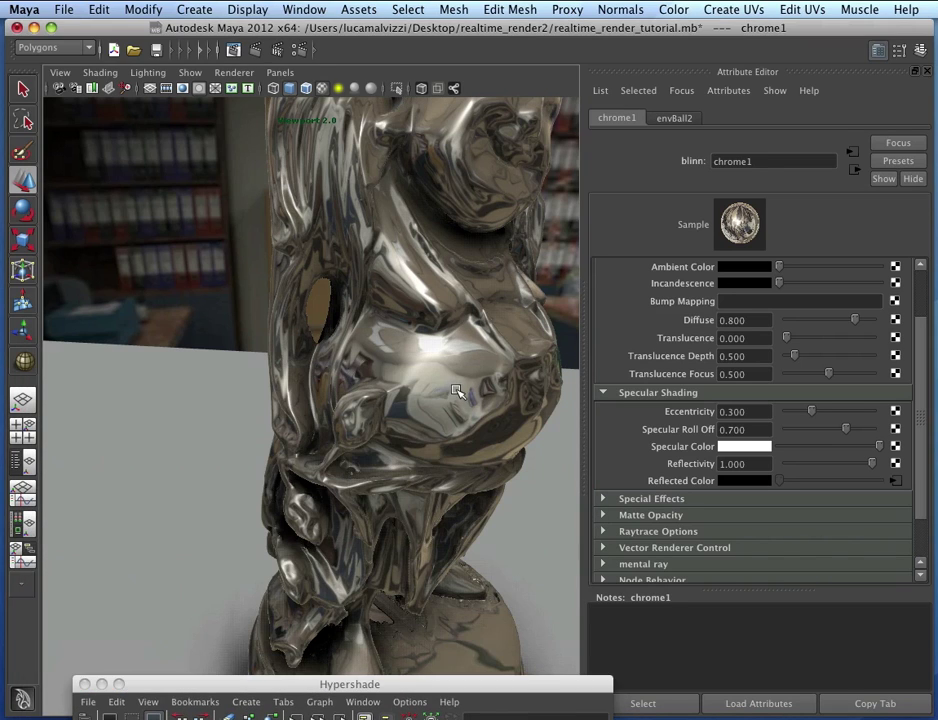
left_click(456, 391)
key("f")
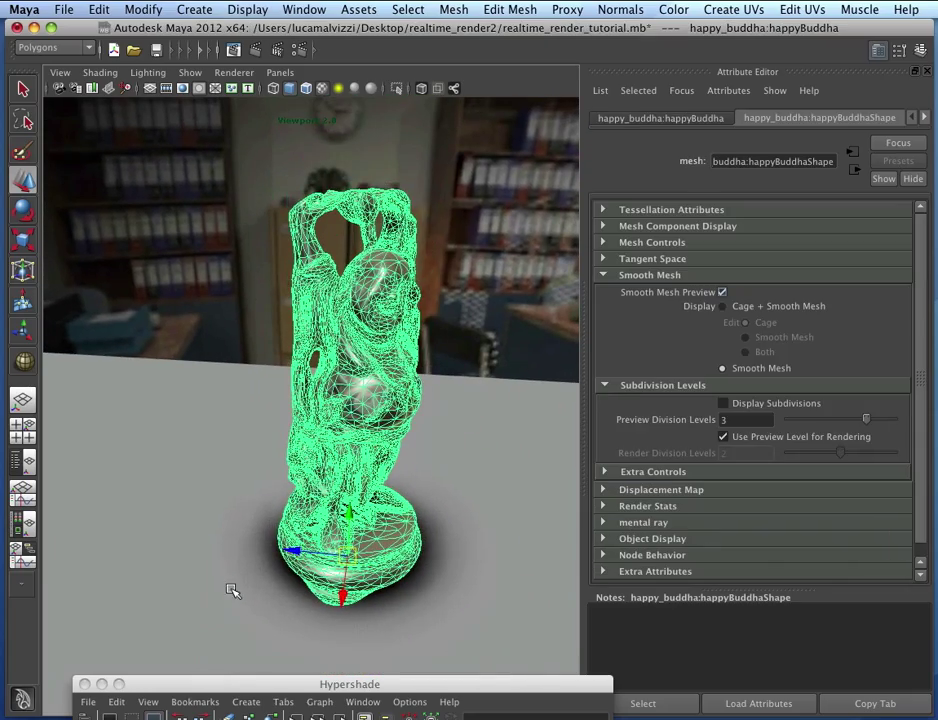
left_click_drag(293, 549, 4, 525)
middle_click_drag(290, 456, 572, 451, "alt")
left_click_drag(264, 521, 198, 520)
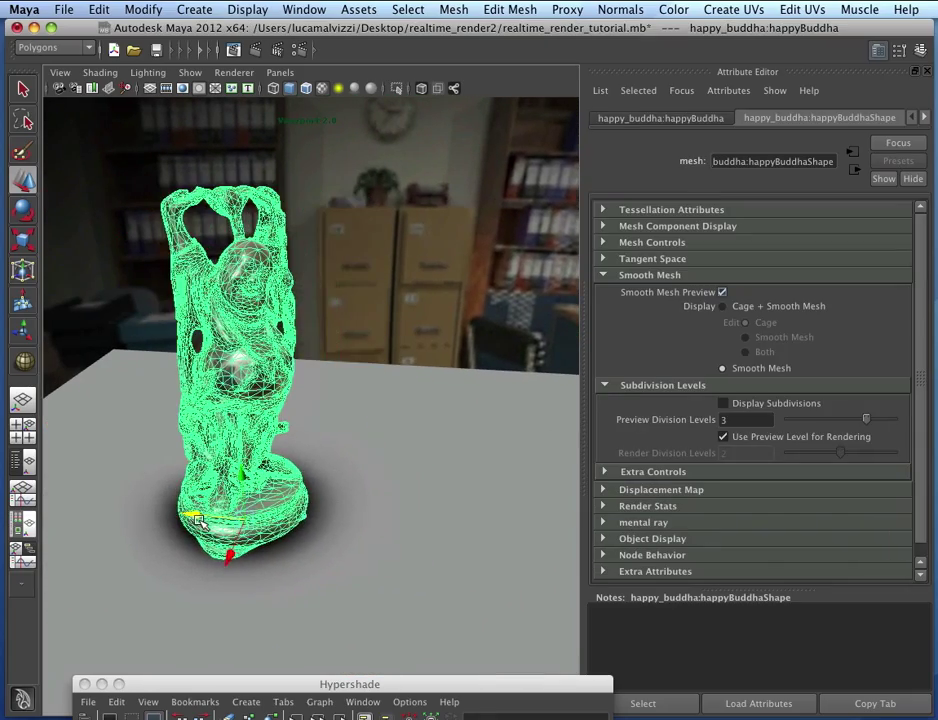
Step: Duplicate the Buddha statue and move the copy along its blue axis to stand beside the original
left_click(97, 10)
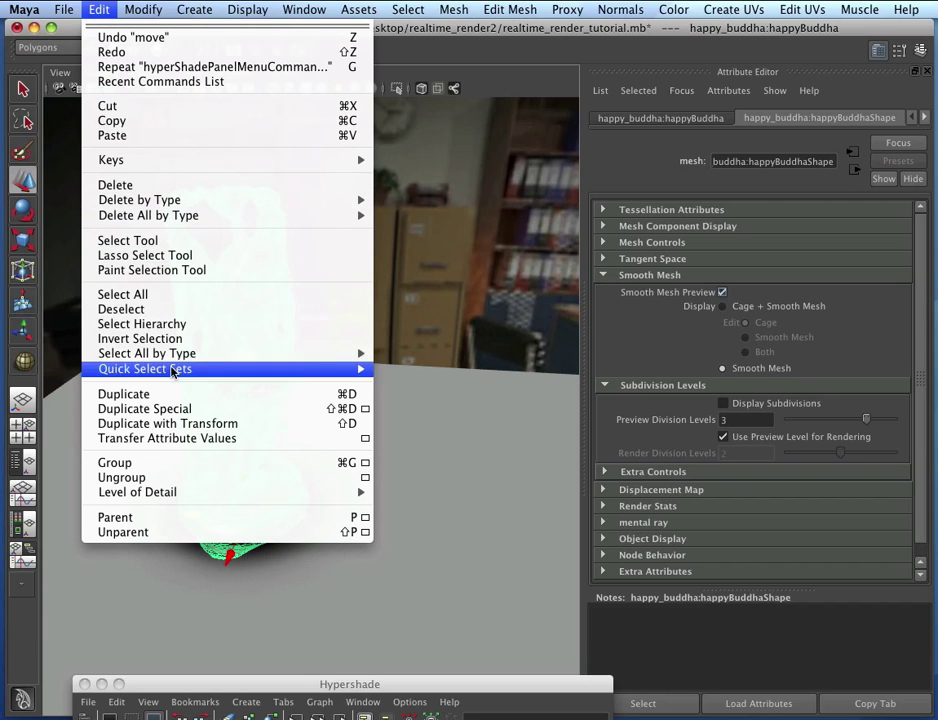
left_click(168, 396)
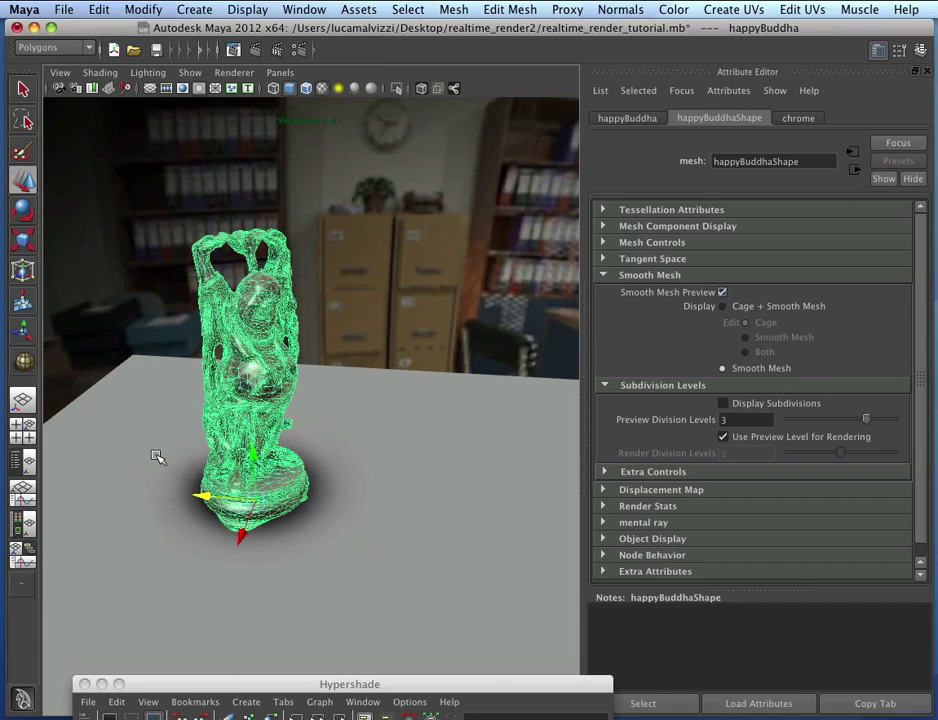
left_click_drag(205, 497, 299, 387)
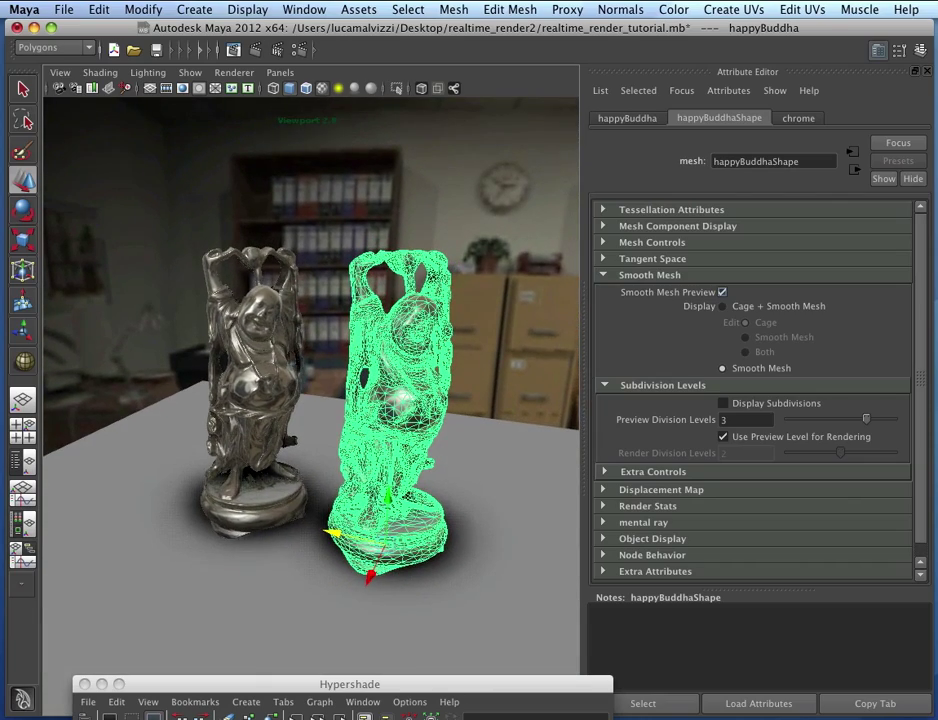
Step: Bring the Hypershade back up and rename the chrome1 material as brushed_metal
left_click_drag(457, 686, 415, 351)
left_click(455, 460)
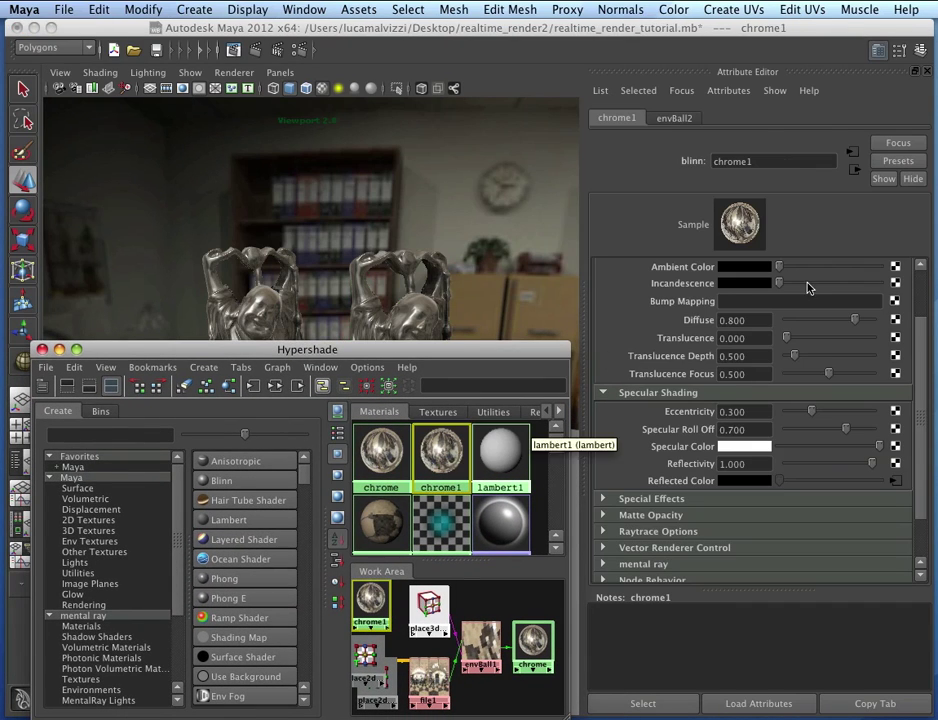
scroll(806, 285, "up", 3)
left_click_drag(766, 161, 686, 165)
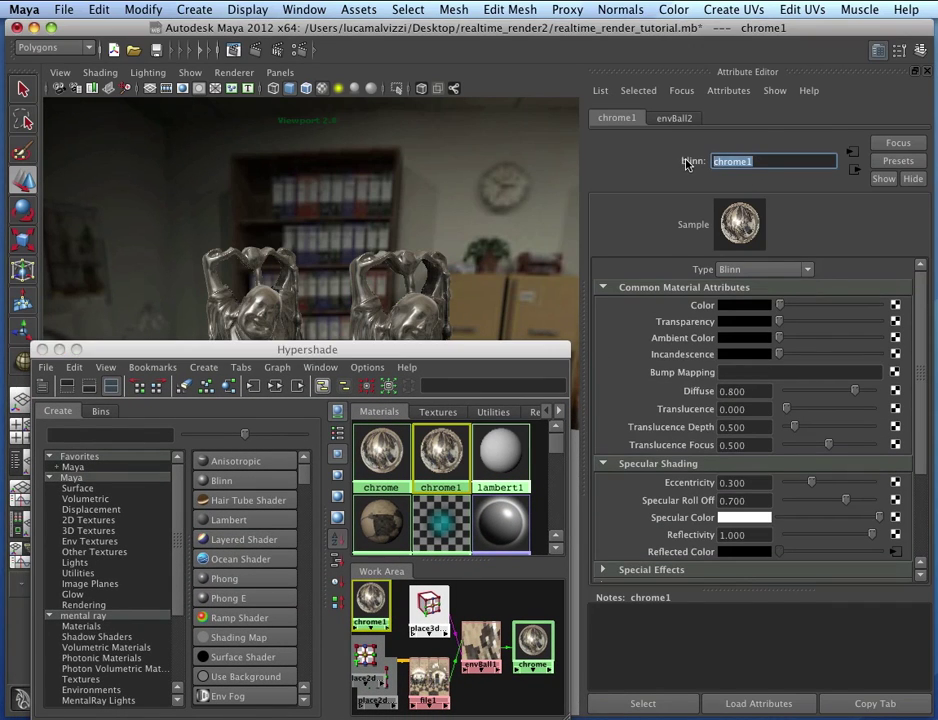
type("brushed_metal")
key("Return")
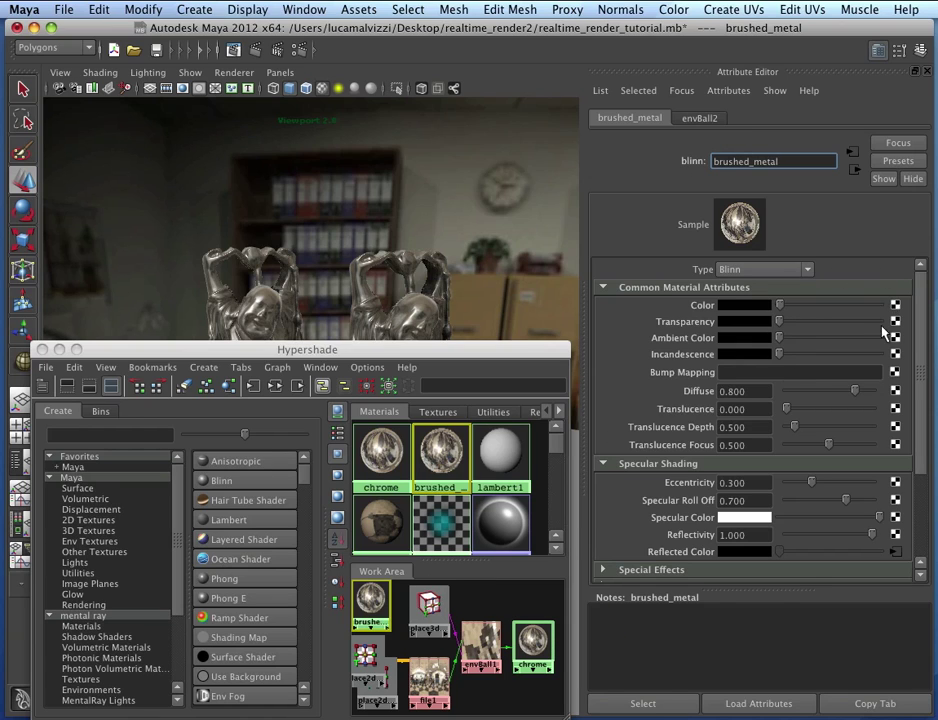
Step: Replace the image feeding the environment ball on brushed_metal's reflected color with hdri_glossy.jpg from the realtime_render2 folder
scroll(870, 350, "down", 3)
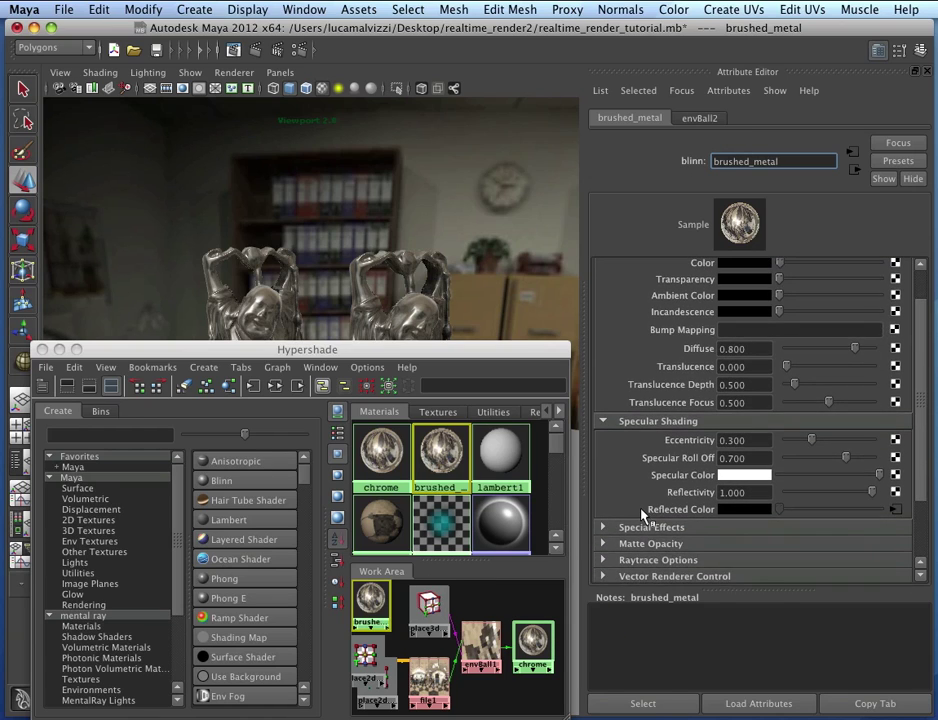
left_click(895, 511)
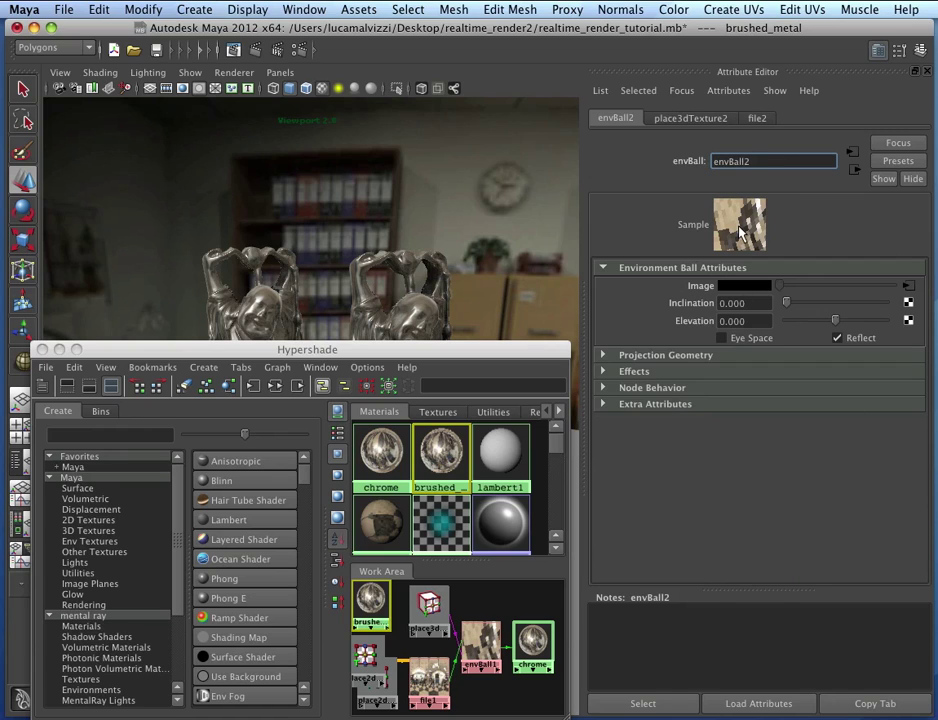
left_click(908, 286)
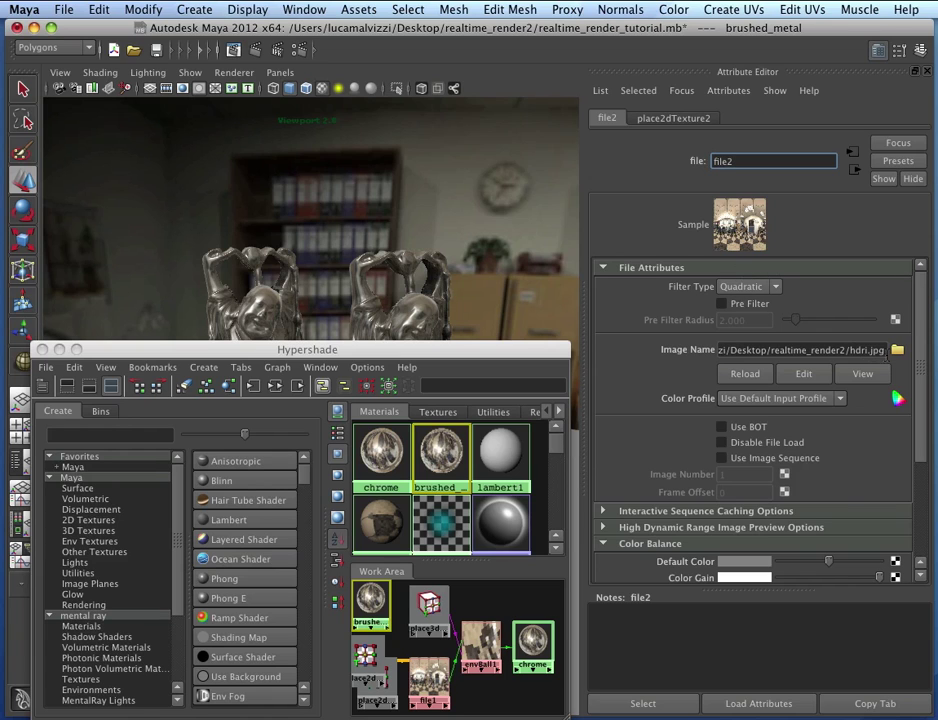
left_click(894, 350)
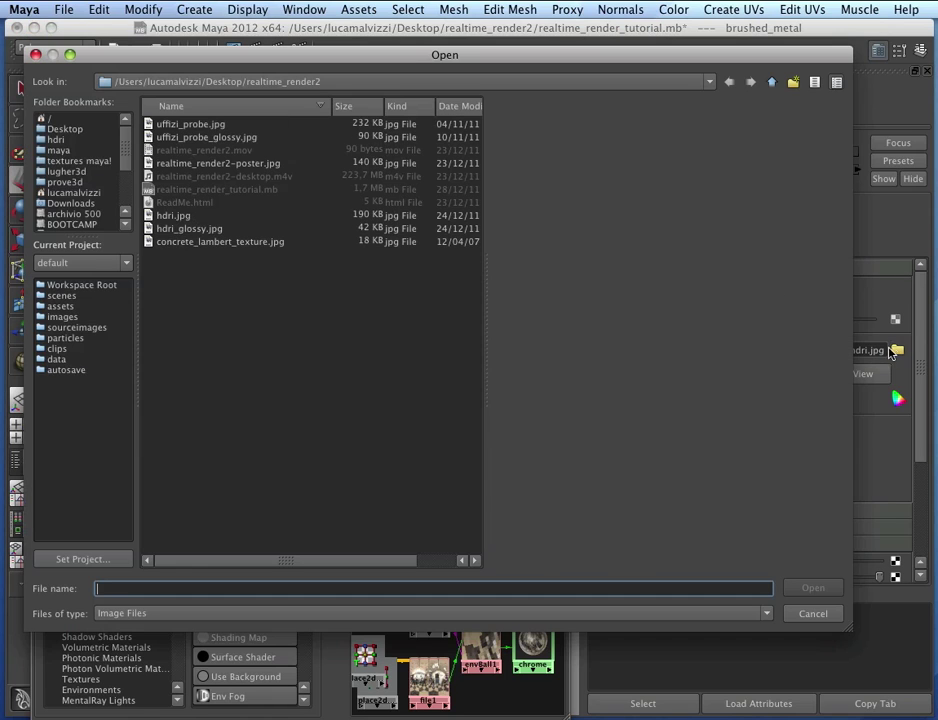
left_click(174, 216)
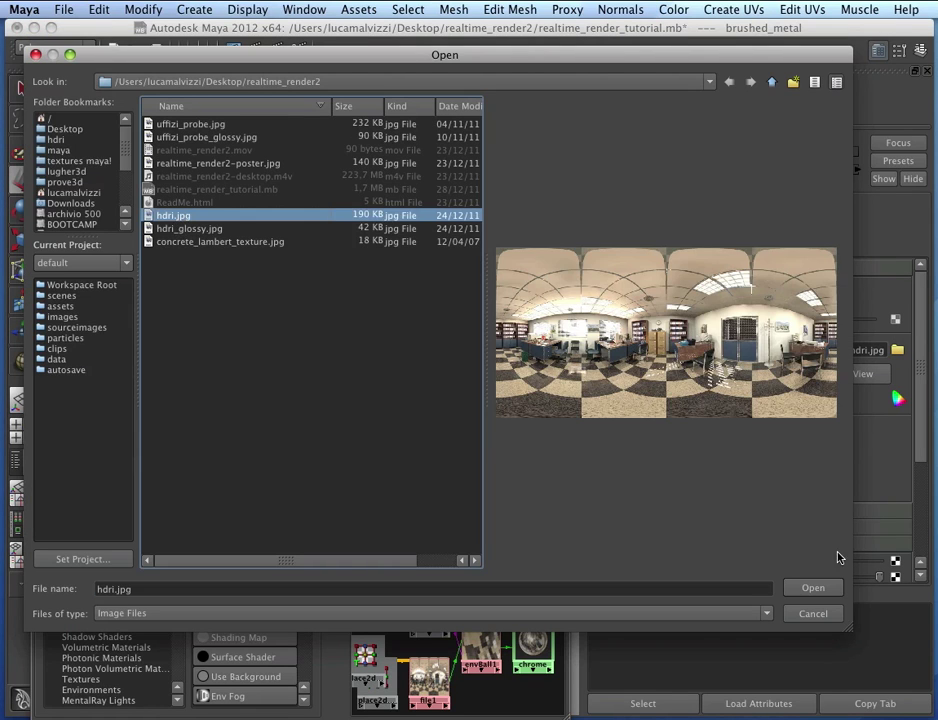
left_click_drag(853, 634, 929, 669)
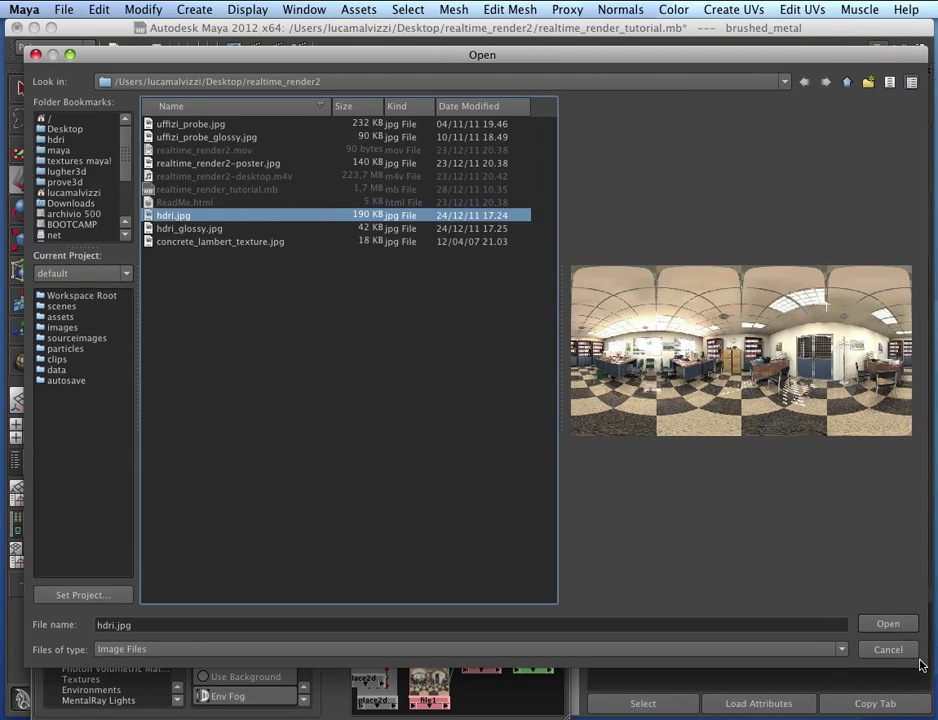
left_click(190, 229)
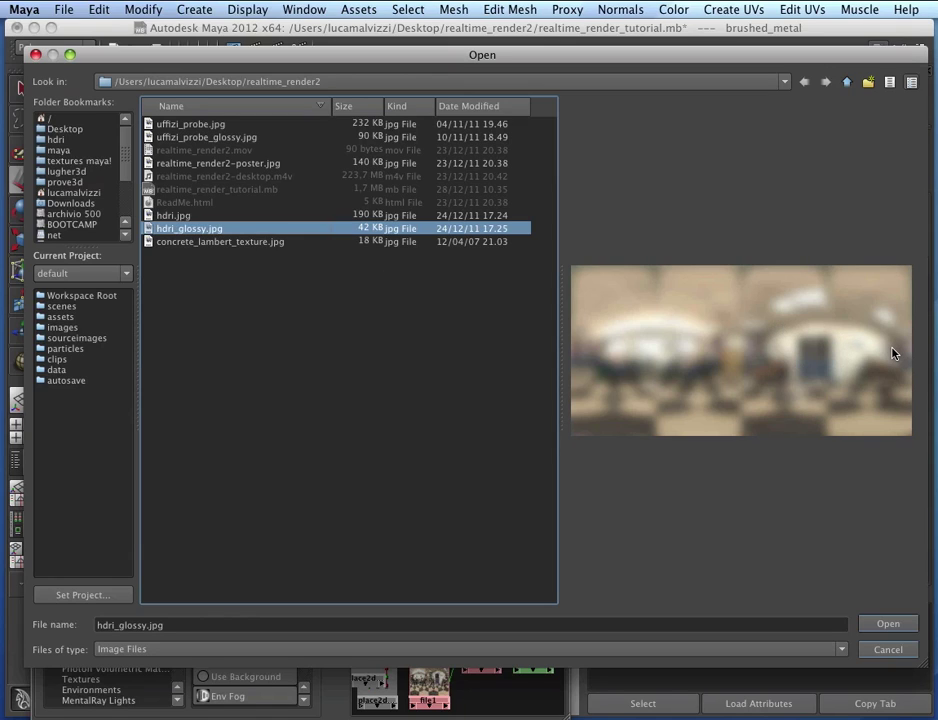
left_click(185, 218)
left_click(188, 229)
left_click(898, 623)
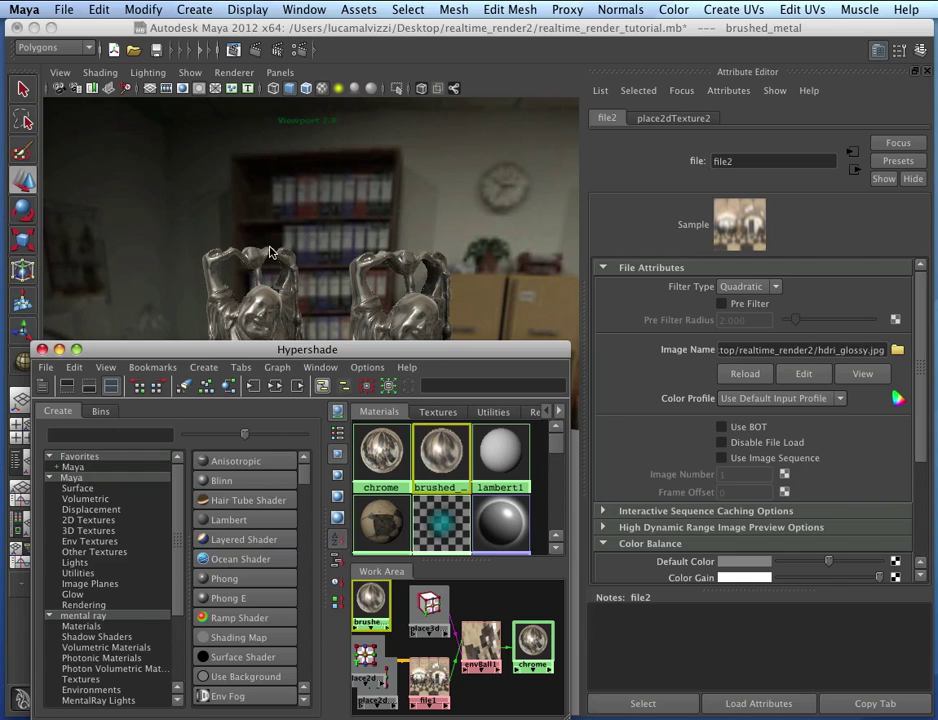
Step: Assign the brushed_metal material to the duplicated Buddha statue and move the Hypershade out of the way
mouse_move(386, 362)
left_mouse_down()
mouse_move(450, 673)
mouse_move(407, 379)
mouse_move(425, 454)
left_mouse_up()
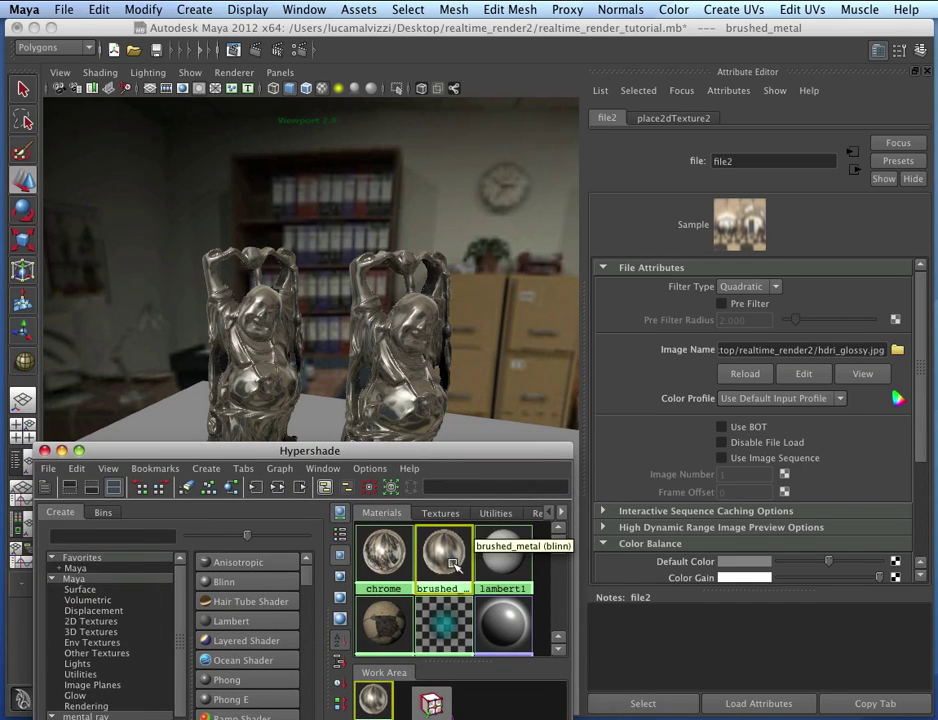
middle_click_drag(443, 553, 412, 378)
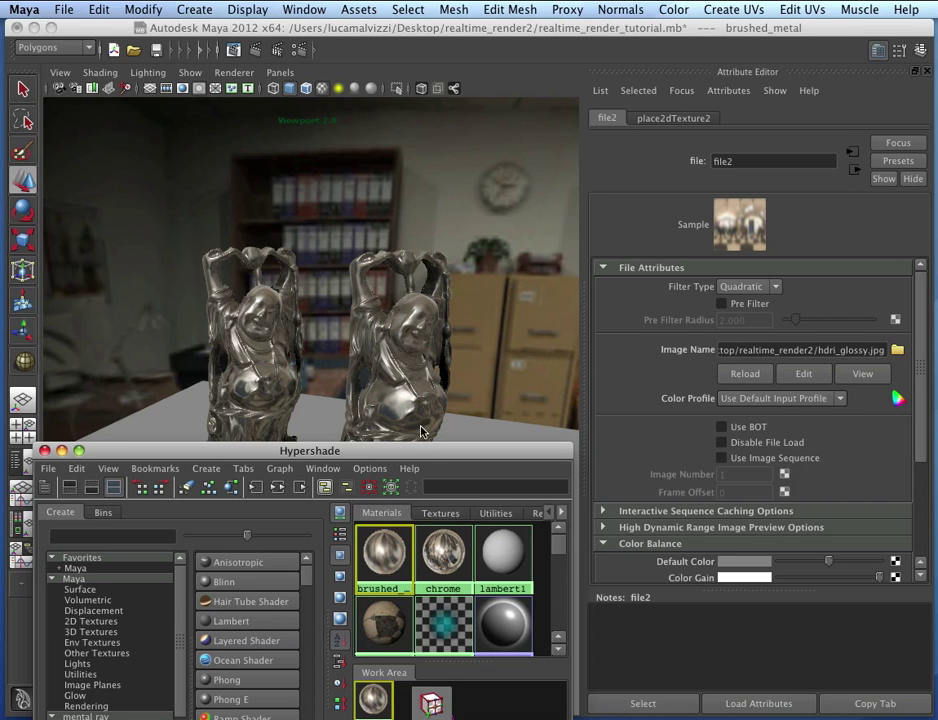
left_click_drag(421, 455, 500, 706)
Step: Select the brushed-metal statue, slide it sideways into the chrome one, and compare their reflections up close
scroll(456, 351, "up", 8)
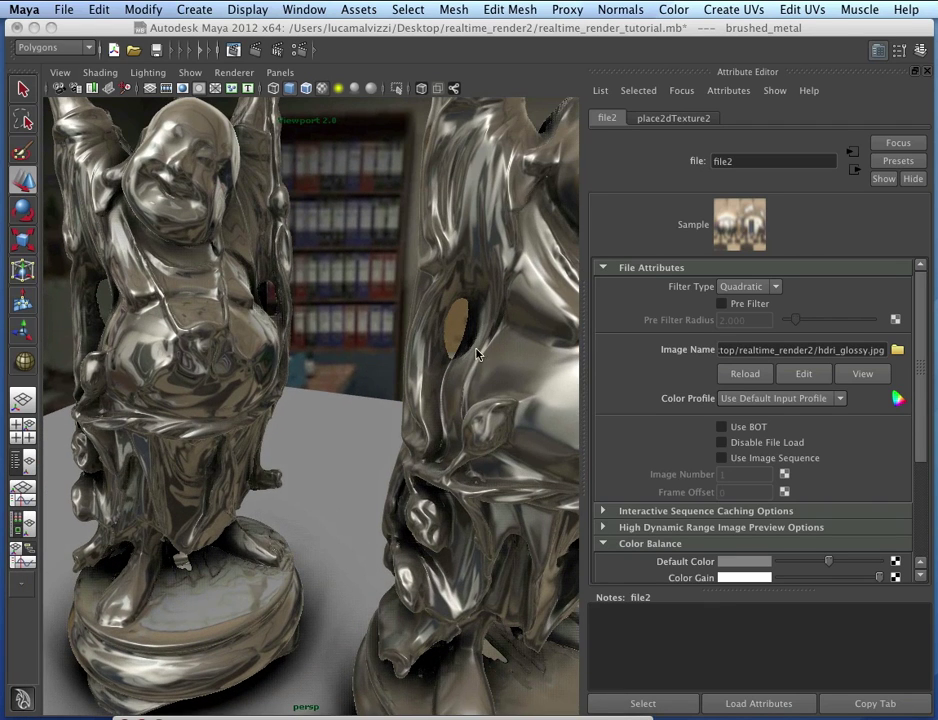
left_click(490, 313)
left_click_drag(490, 313, 343, 320, "alt")
left_click_drag(270, 304, 340, 310, "alt")
middle_click_drag(276, 308, 326, 308, "alt")
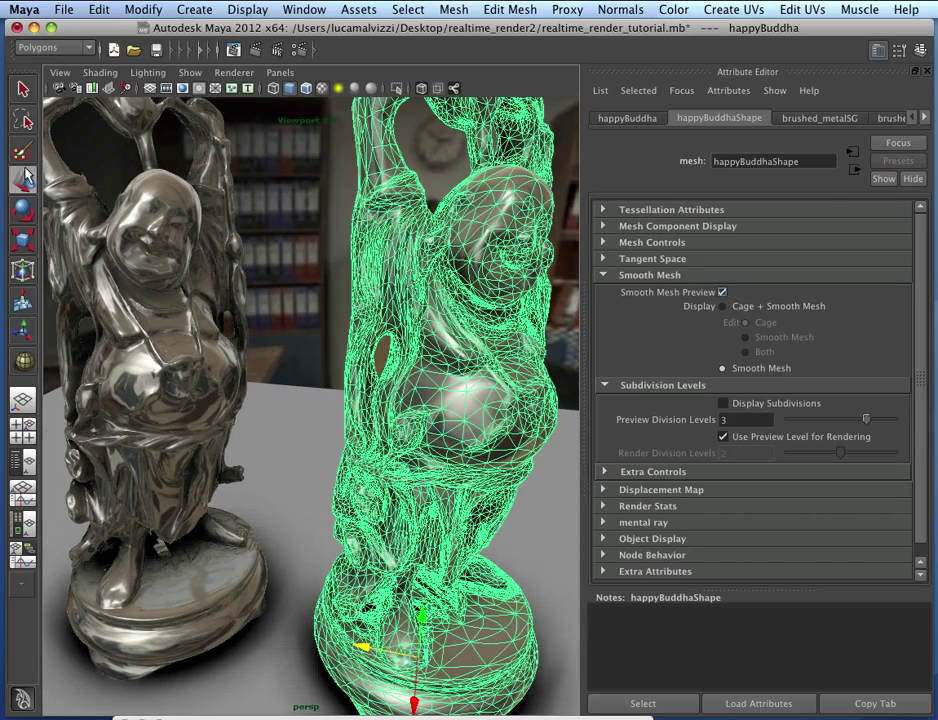
left_click_drag(360, 643, 180, 618, "alt")
middle_click_drag(236, 437, 405, 438, "alt")
right_click_drag(215, 402, 300, 403, "alt")
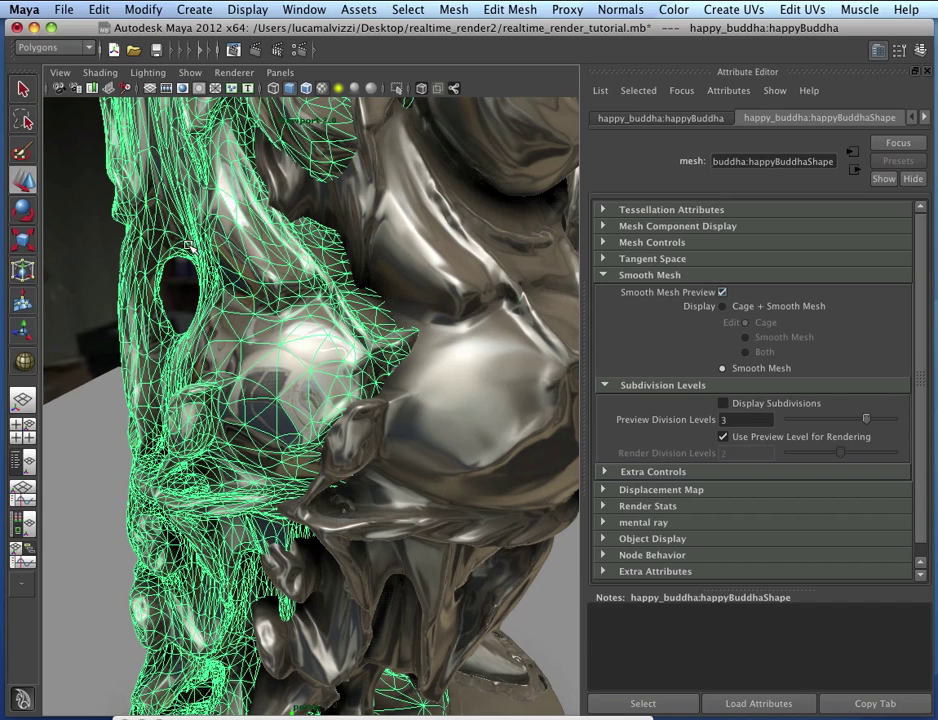
left_click_drag(189, 246, 191, 247, "alt")
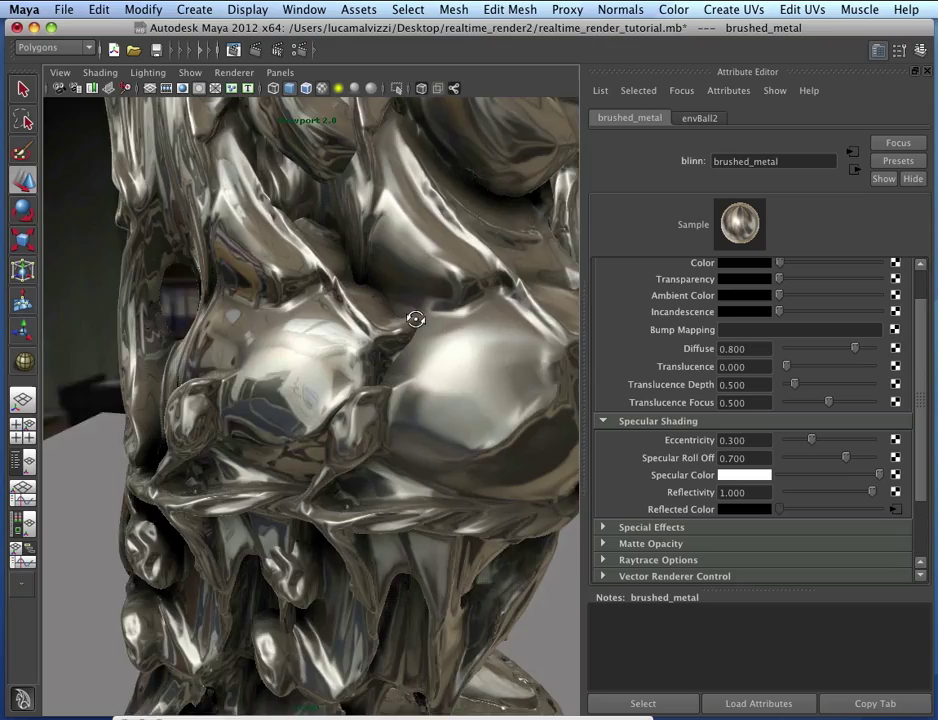
left_click_drag(416, 319, 324, 349, "alt")
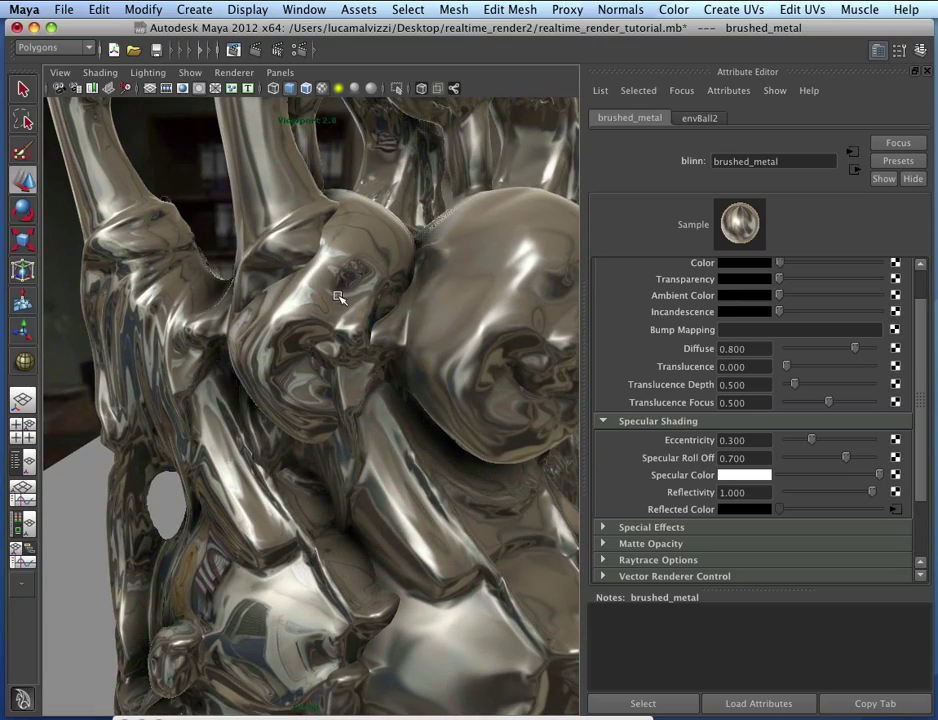
Step: Move the brushed-metal statue back sideways so it stands apart from the chrome statue
left_click_drag(378, 482, 377, 448, "alt")
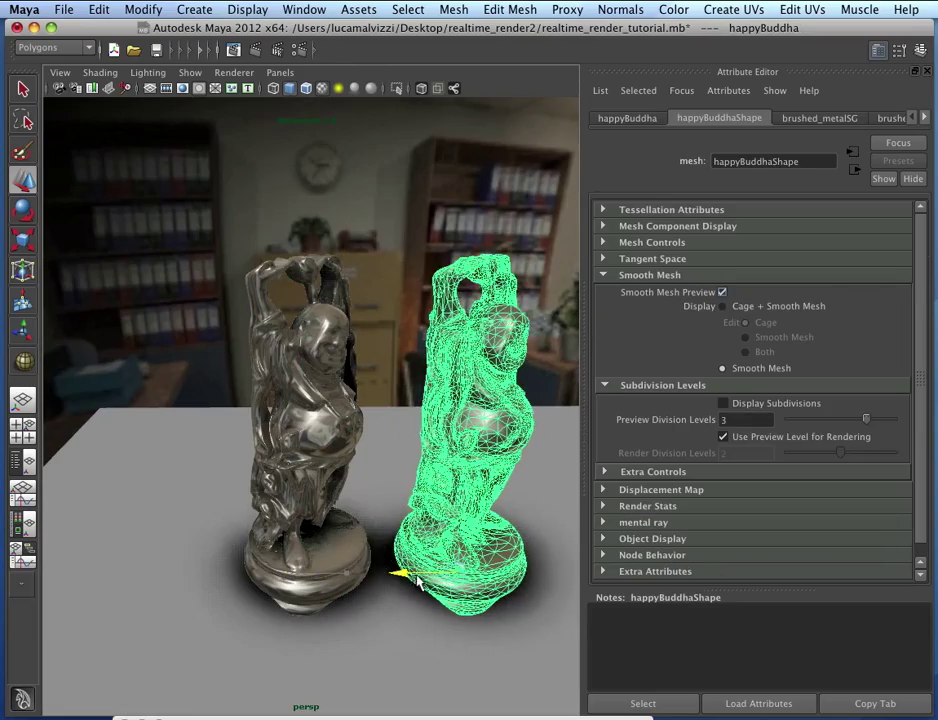
left_click_drag(418, 583, 383, 525, "alt")
middle_click_drag(383, 525, 250, 421, "alt")
left_click_drag(250, 421, 287, 485, "alt")
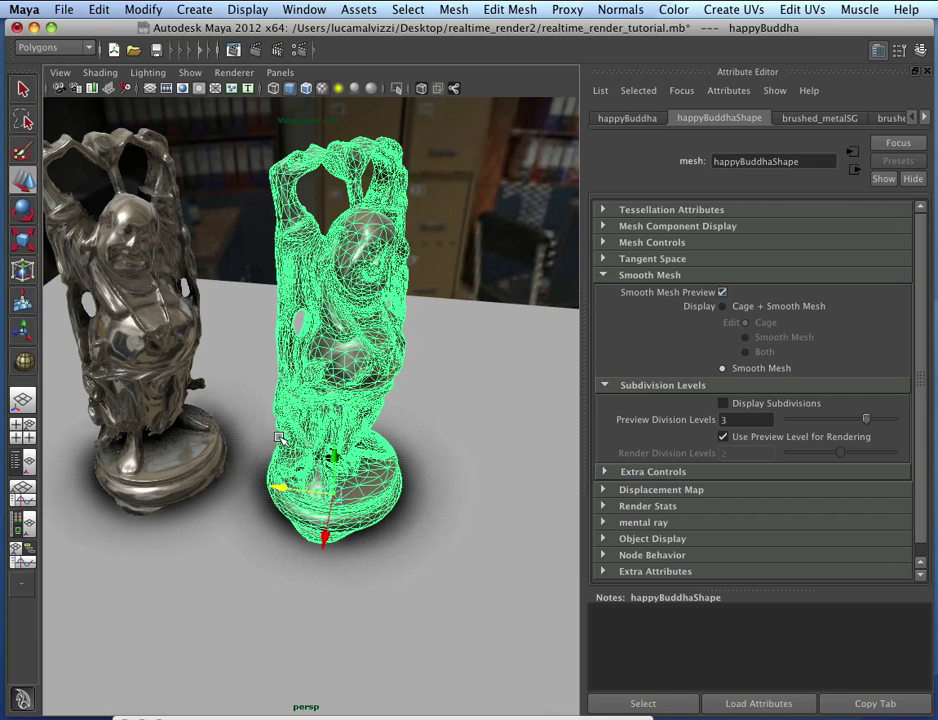
Step: Duplicate the brushed-metal statue and move the copy sideways to stand as a third statue in the row
left_click(99, 10)
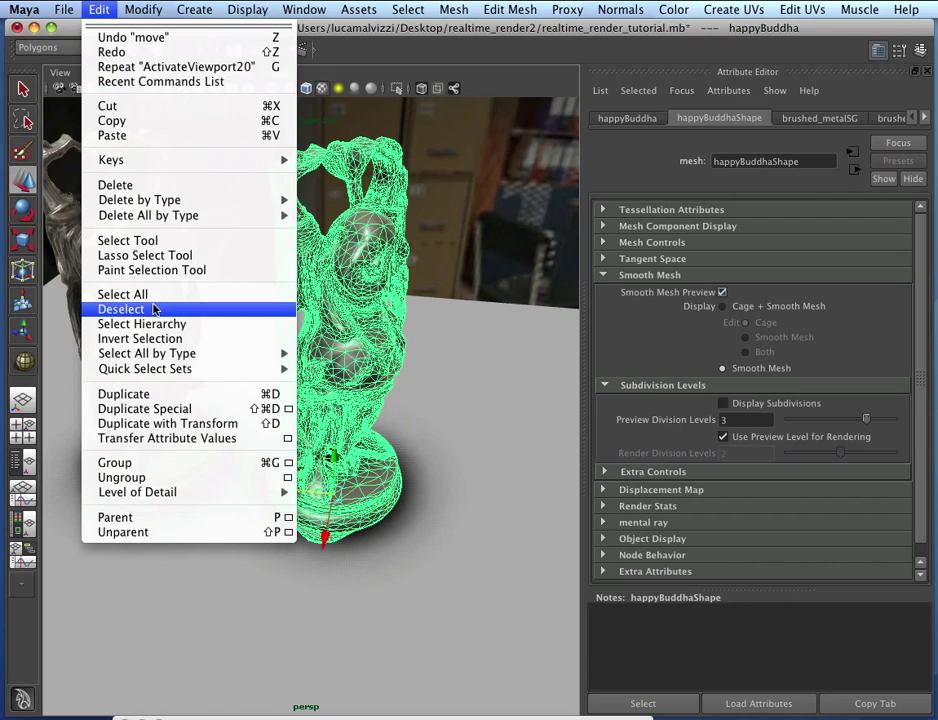
left_click(163, 396)
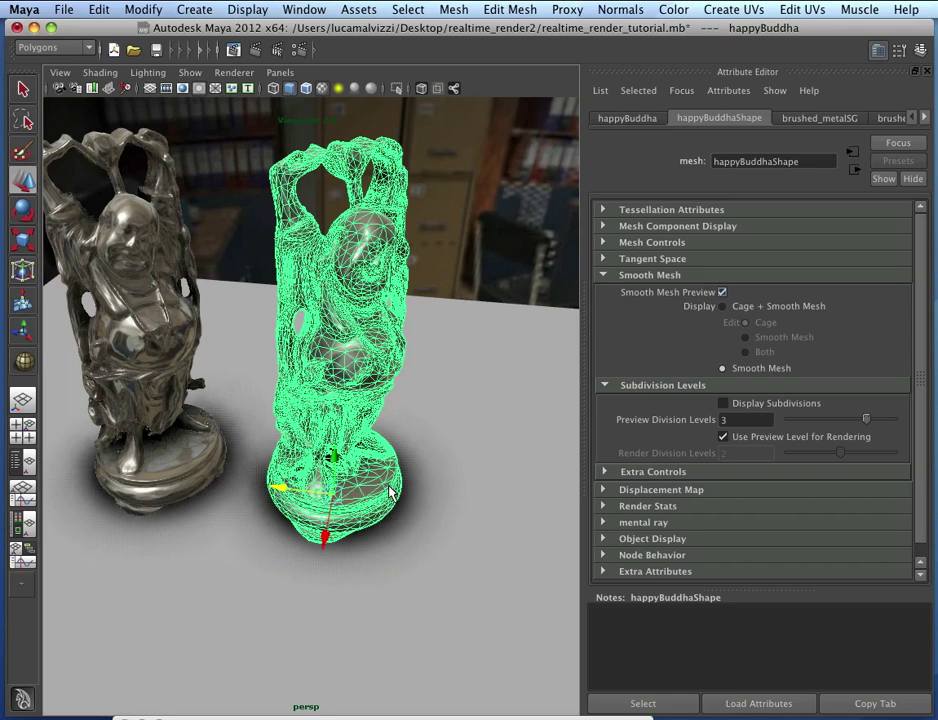
right_click_drag(390, 492, 270, 456, "alt")
left_click_drag(270, 456, 390, 459)
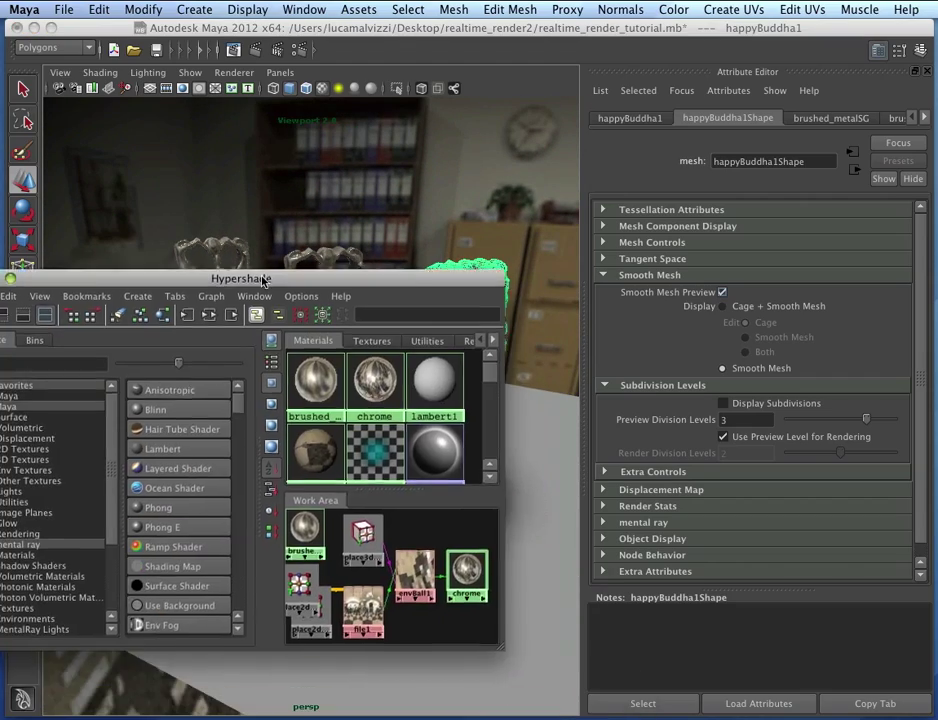
Step: Graph the brushed_metal material's network in the Hypershade and duplicate the material with its full shading network
left_click_drag(263, 280, 310, 345)
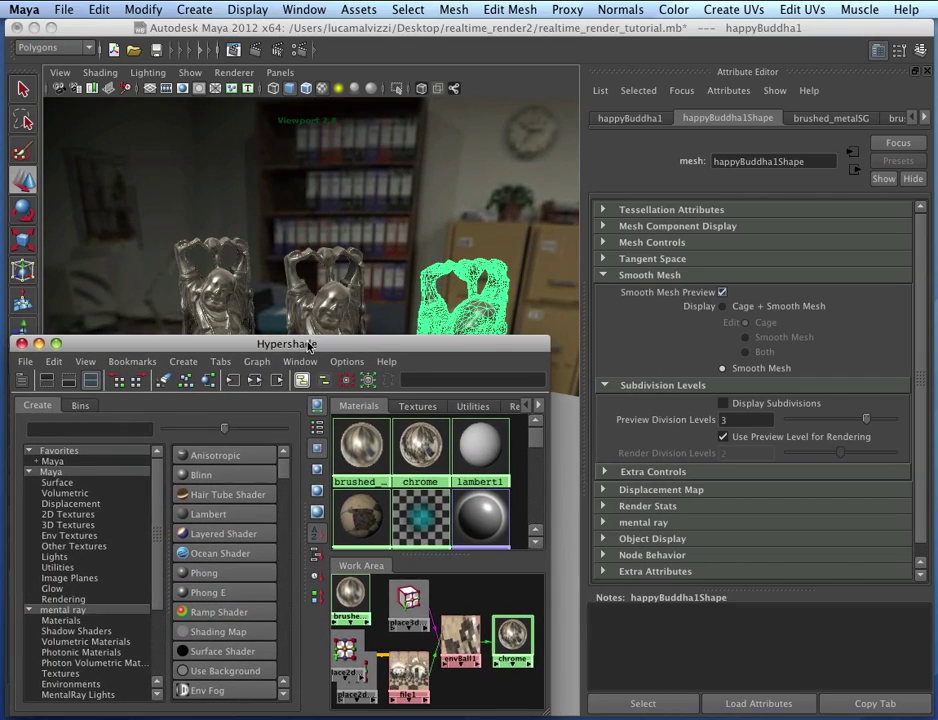
left_click(420, 453)
left_click(362, 449)
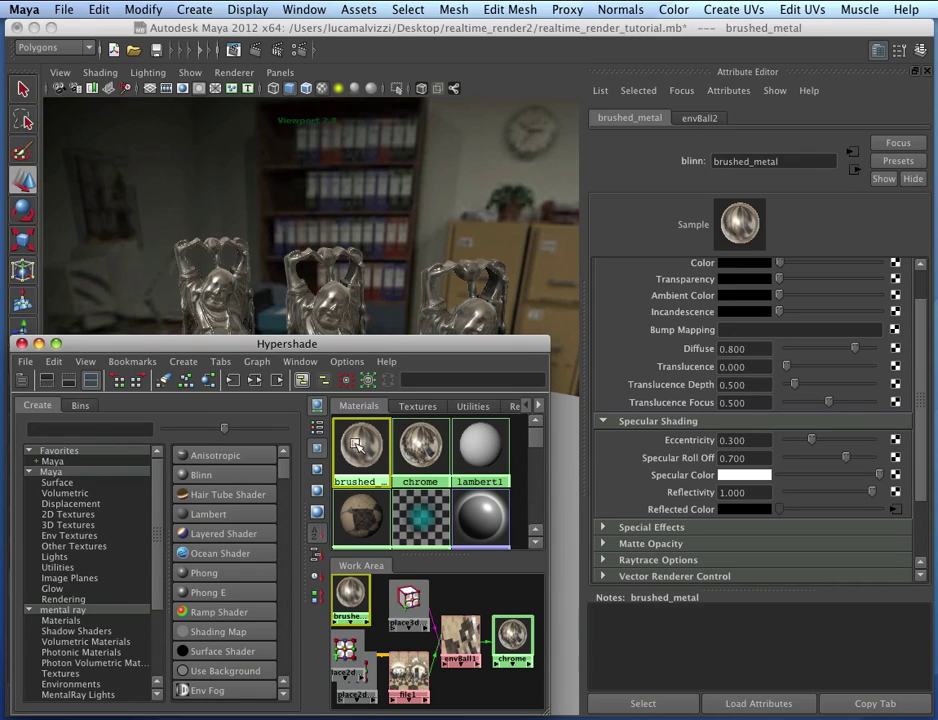
right_click_drag(363, 451, 370, 490)
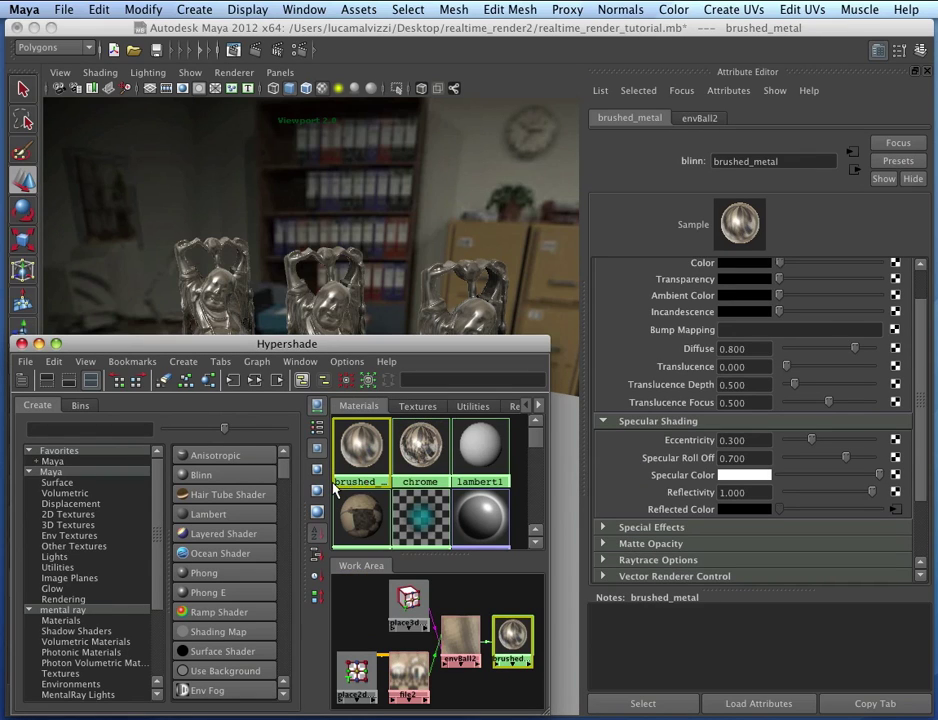
left_click(52, 362)
mouse_move(109, 513)
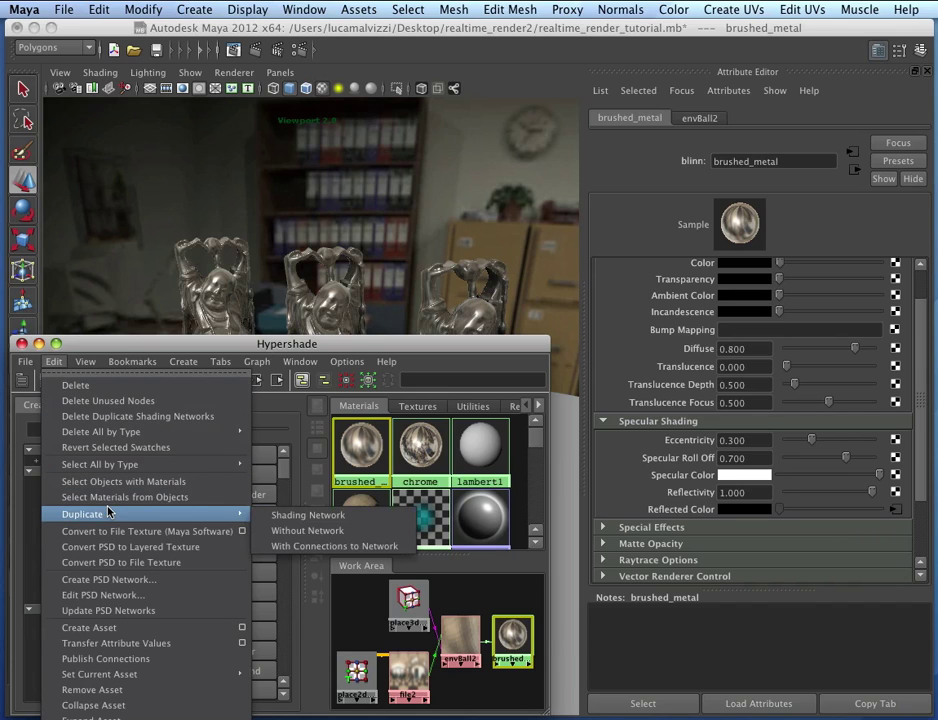
left_click(271, 518)
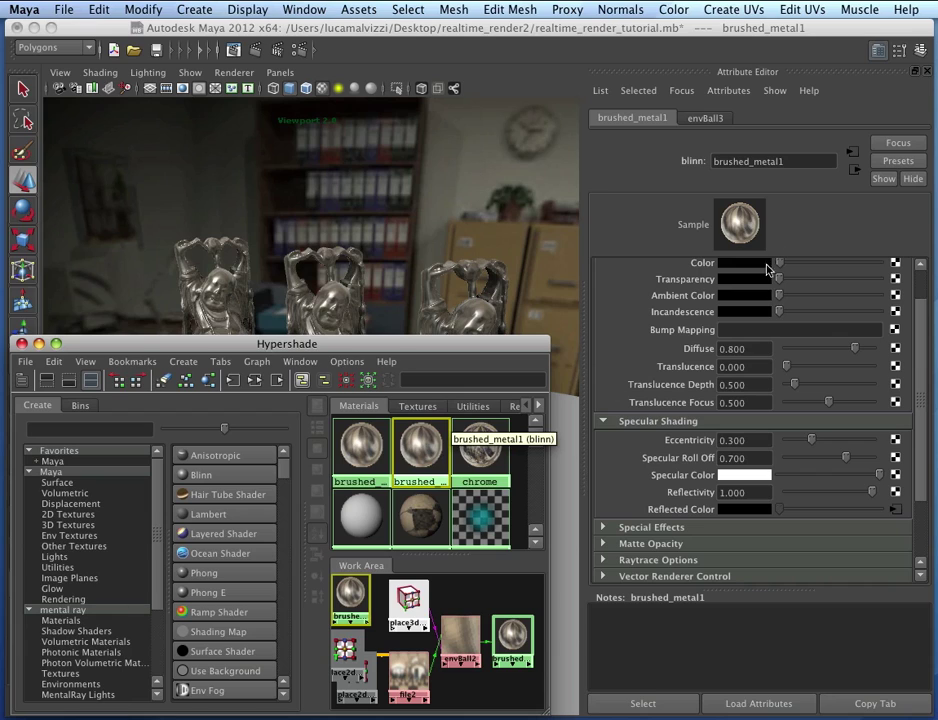
Step: Rename the duplicated brushed_metal1 material as copper_gold
left_click_drag(797, 162, 697, 167)
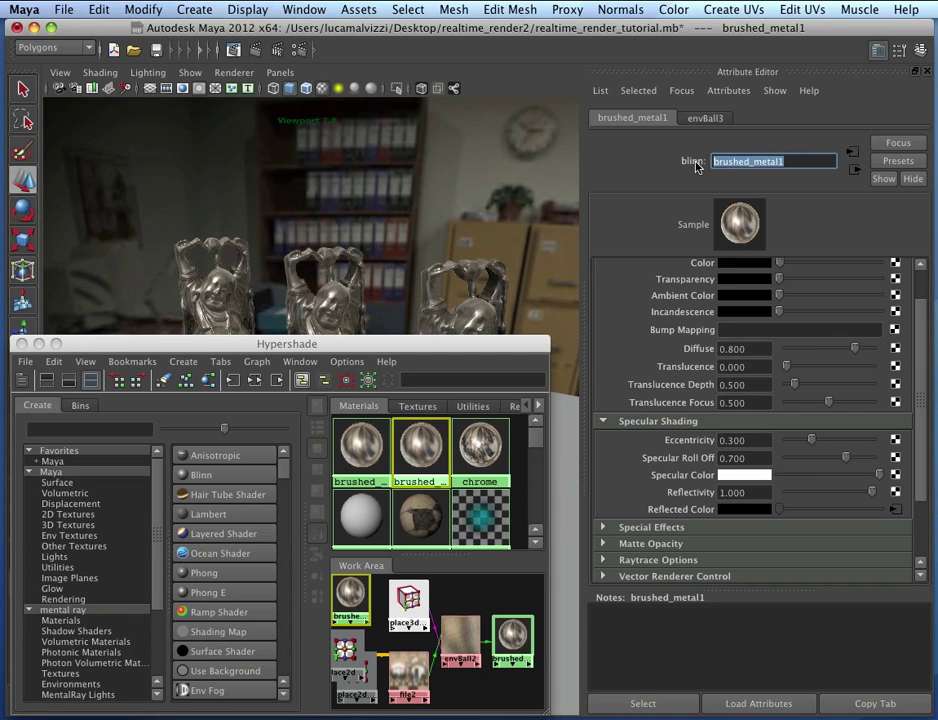
type("copper_gold")
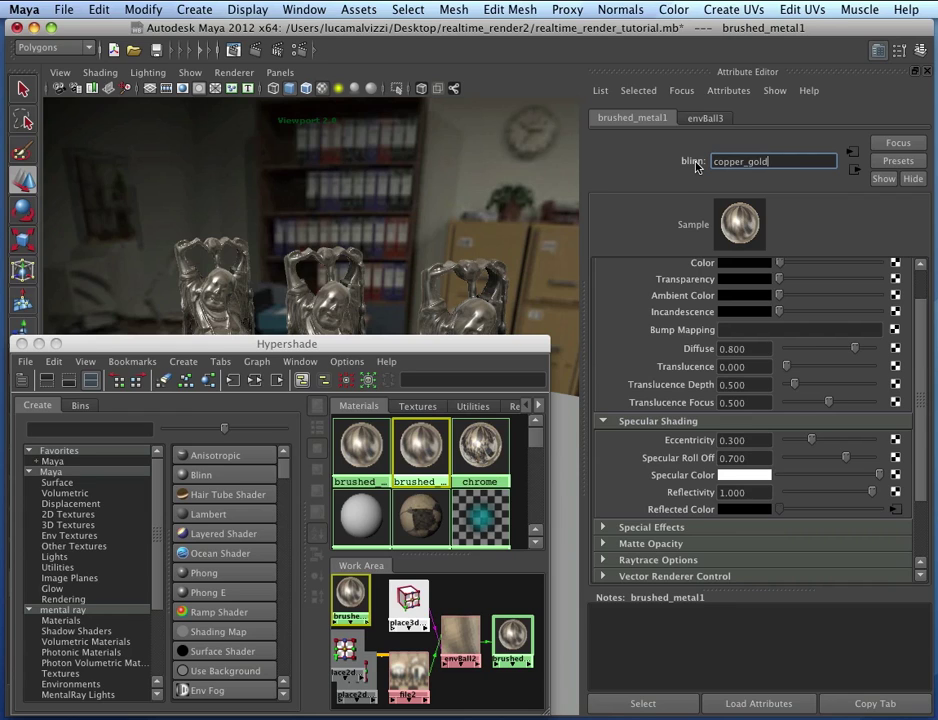
key("Return")
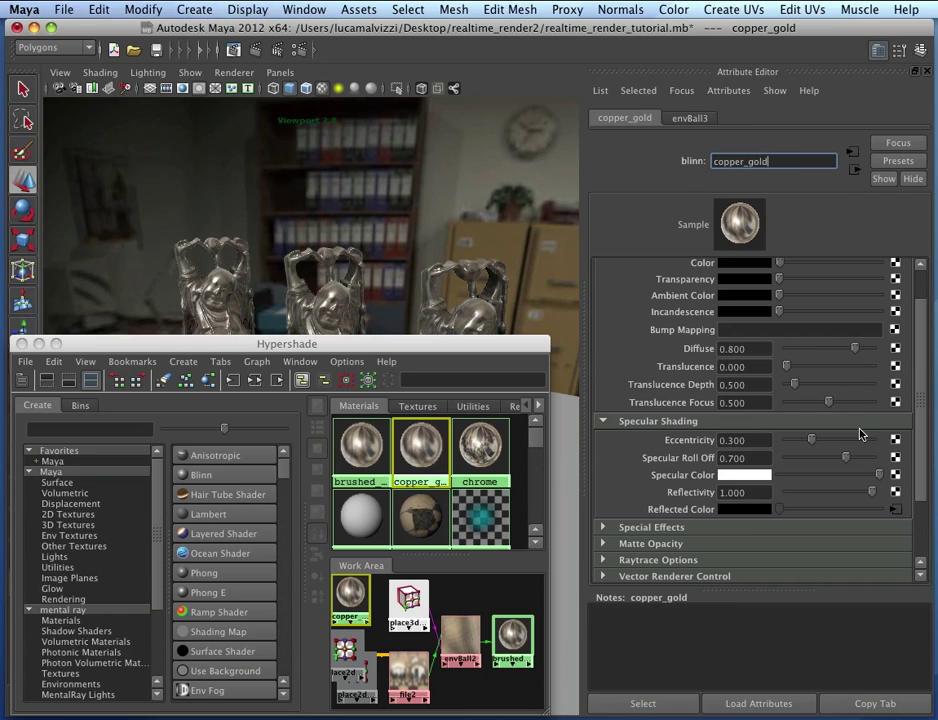
Step: Frame the third Buddha statue and assign the copper_gold material to it
left_click_drag(503, 349, 417, 571)
scroll(493, 374, "up", 4)
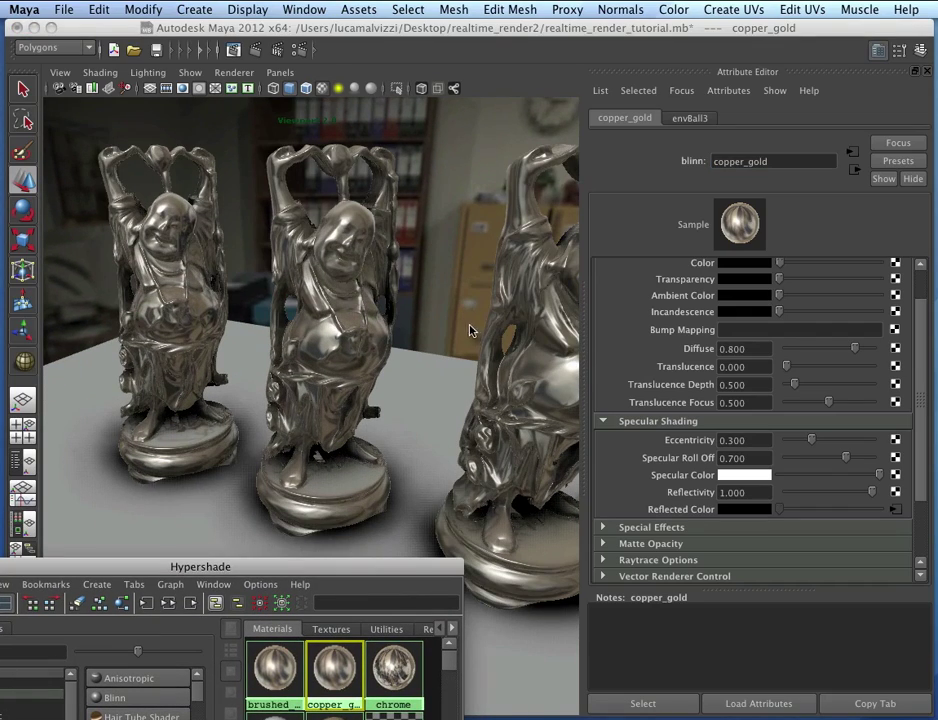
left_click_drag(471, 331, 459, 329, "alt")
middle_click_drag(459, 329, 333, 331, "alt")
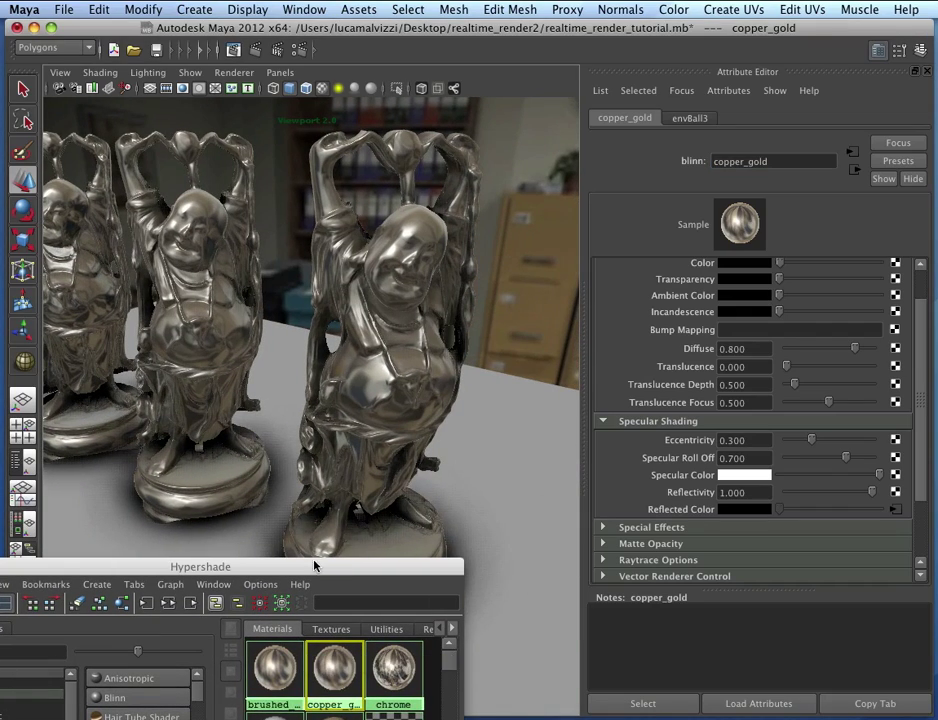
left_click_drag(314, 566, 424, 369)
middle_click_drag(447, 474, 411, 284)
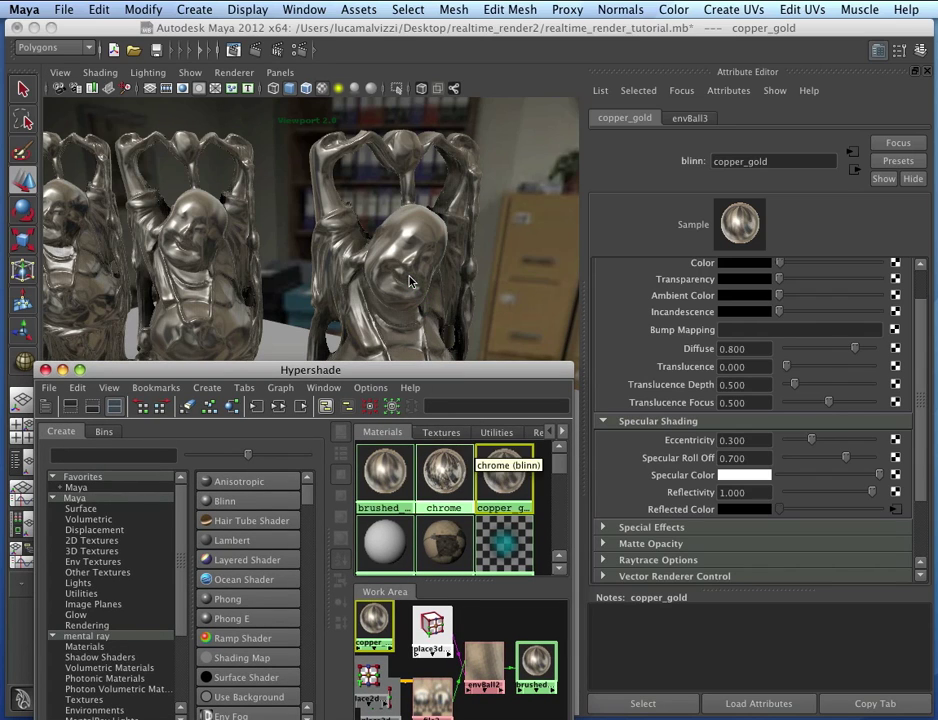
Step: Open the hdri_glossy.jpg file texture feeding copper_gold's reflected color through its environment ball and show its color balance settings
left_click(896, 511)
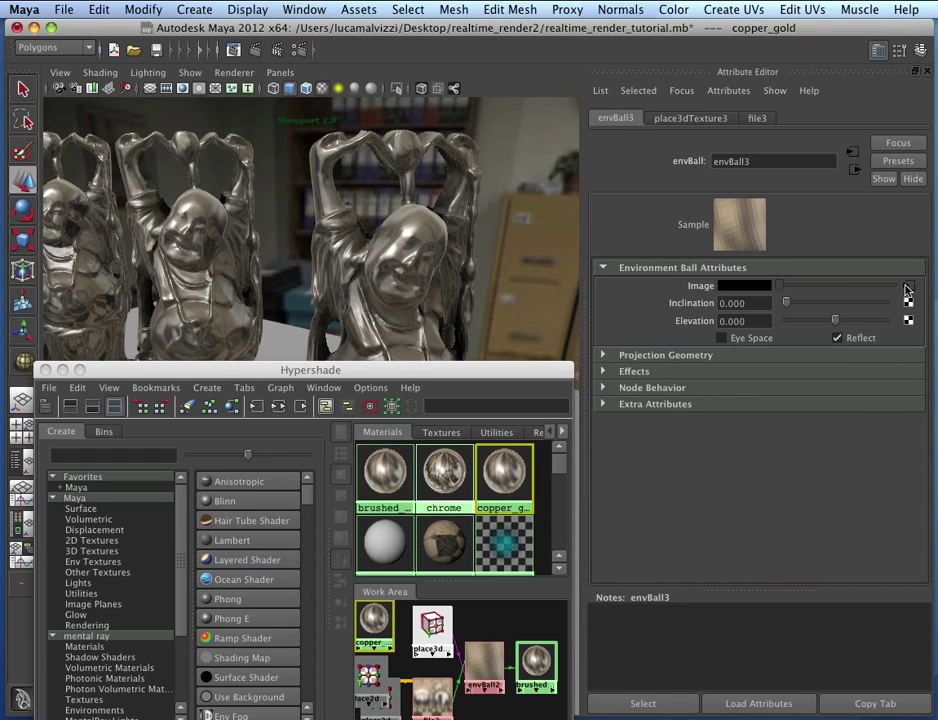
left_click(906, 287)
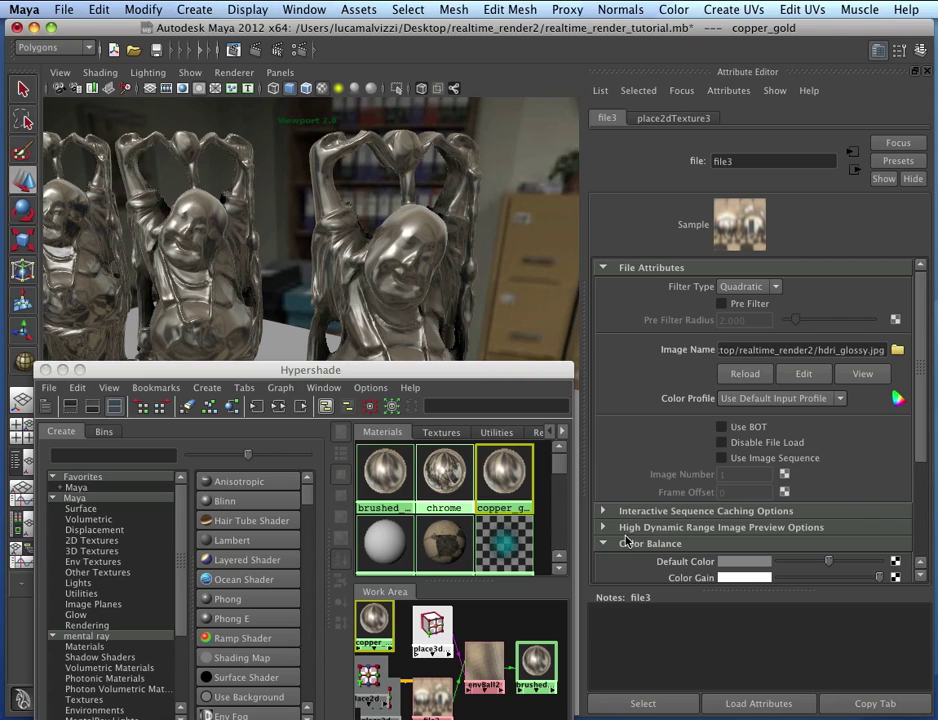
left_click(604, 545)
scroll(624, 505, "down", 3)
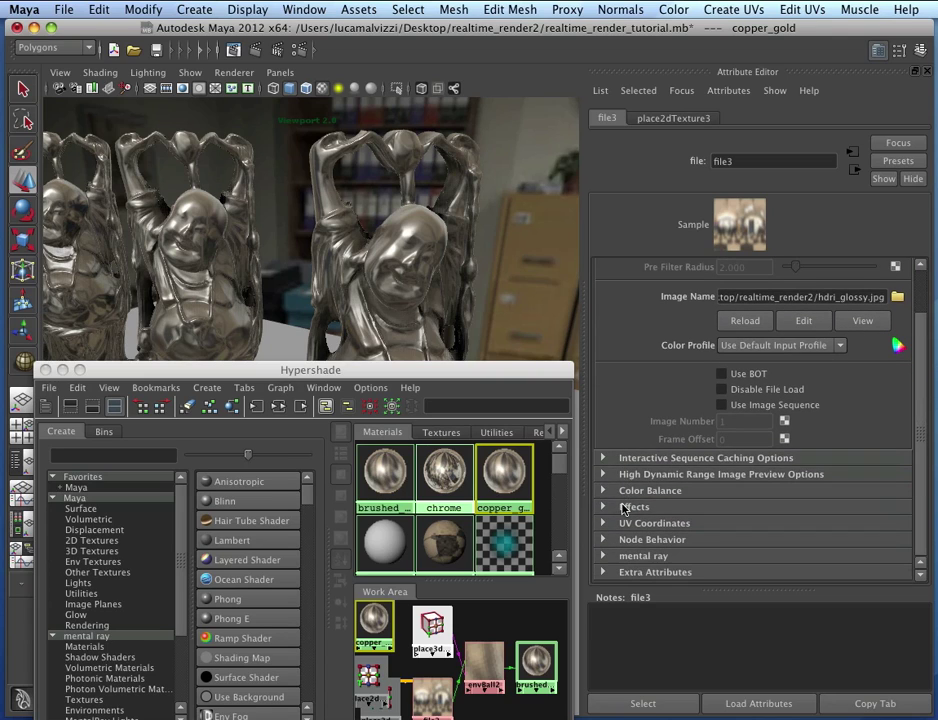
left_click(603, 492)
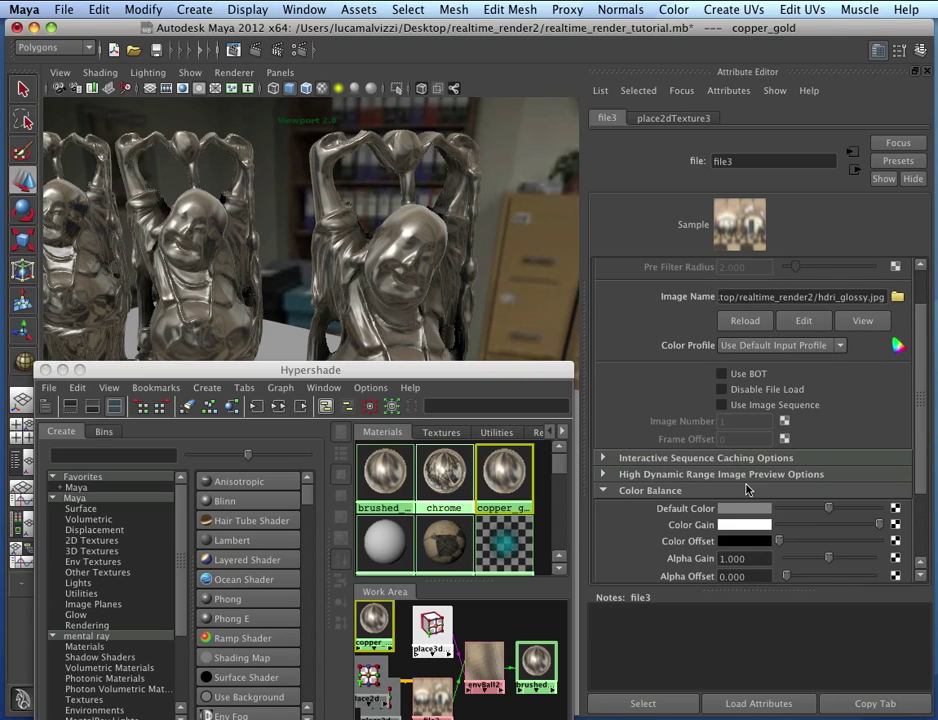
Step: Tint the file texture's Color Gain golden yellow with hue 48, saturation 0.838 and value 1.000
left_click(757, 526)
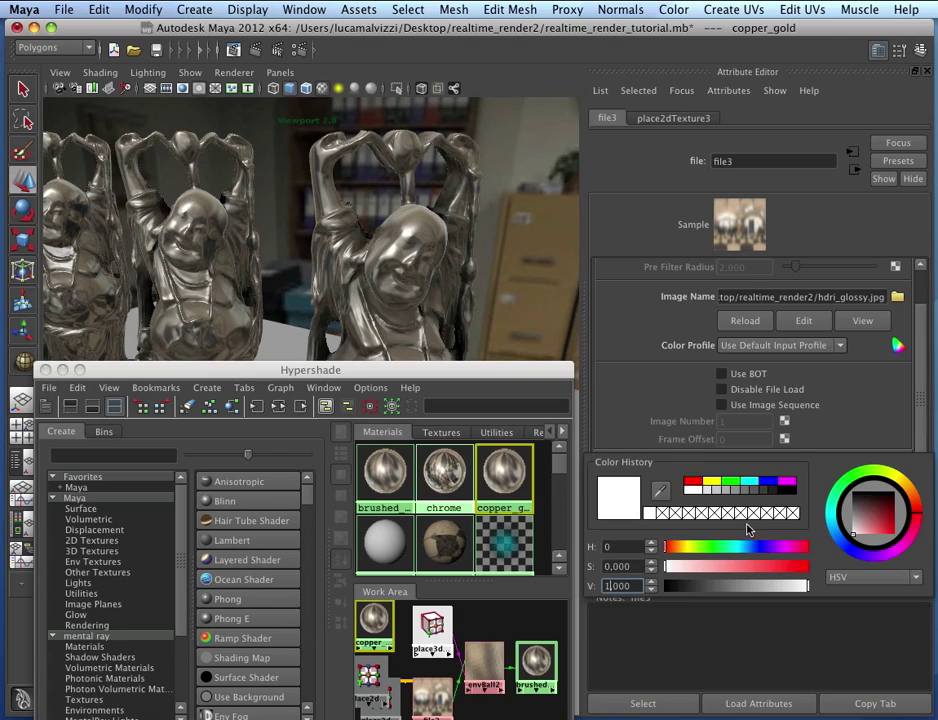
left_click(714, 483)
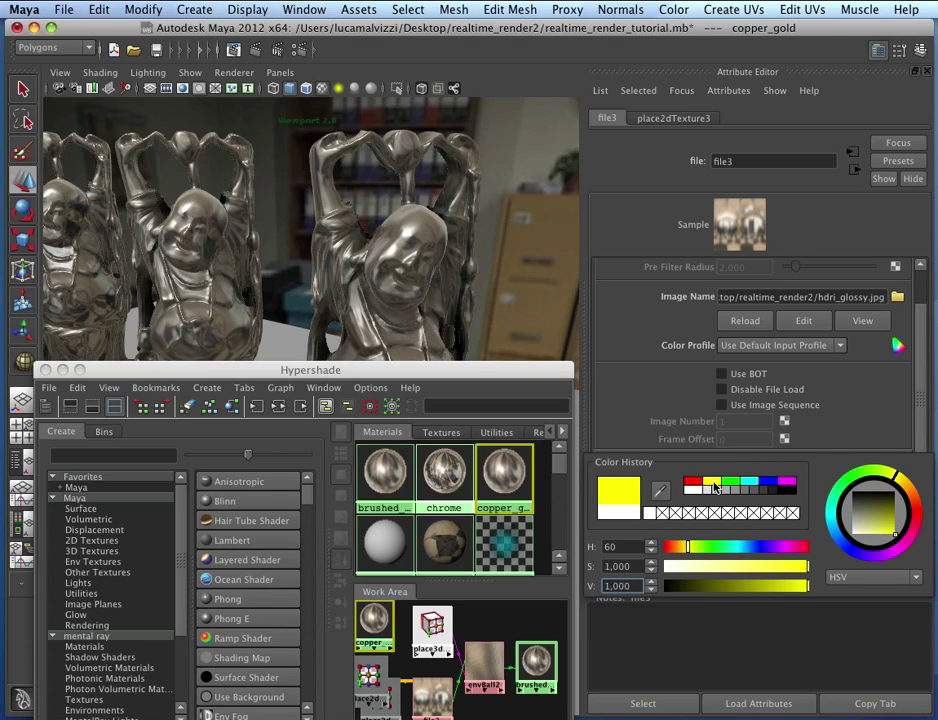
left_click(908, 489)
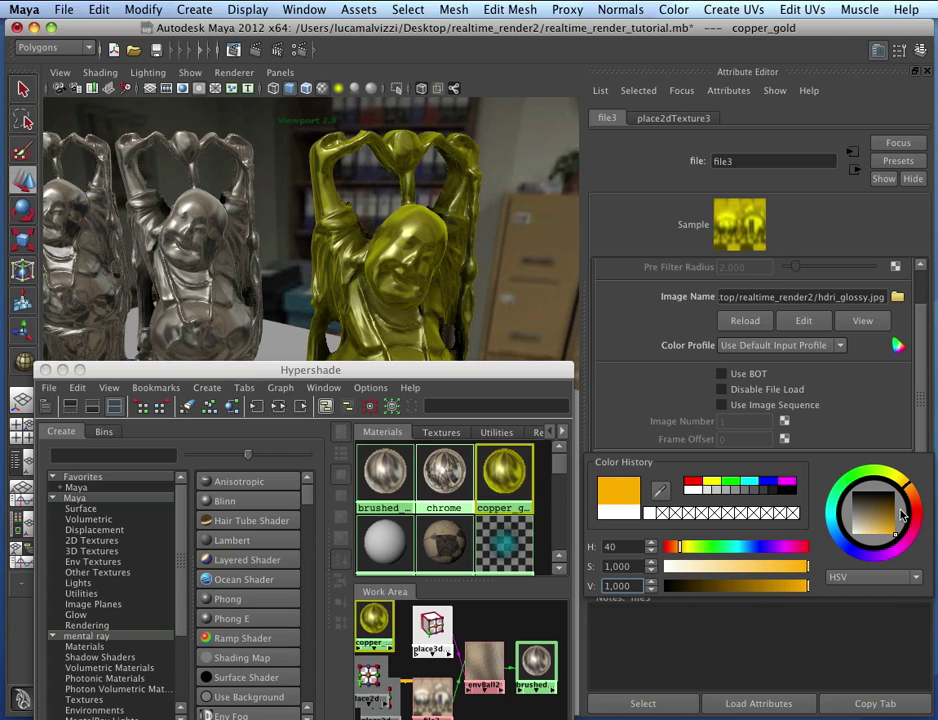
left_click(918, 489)
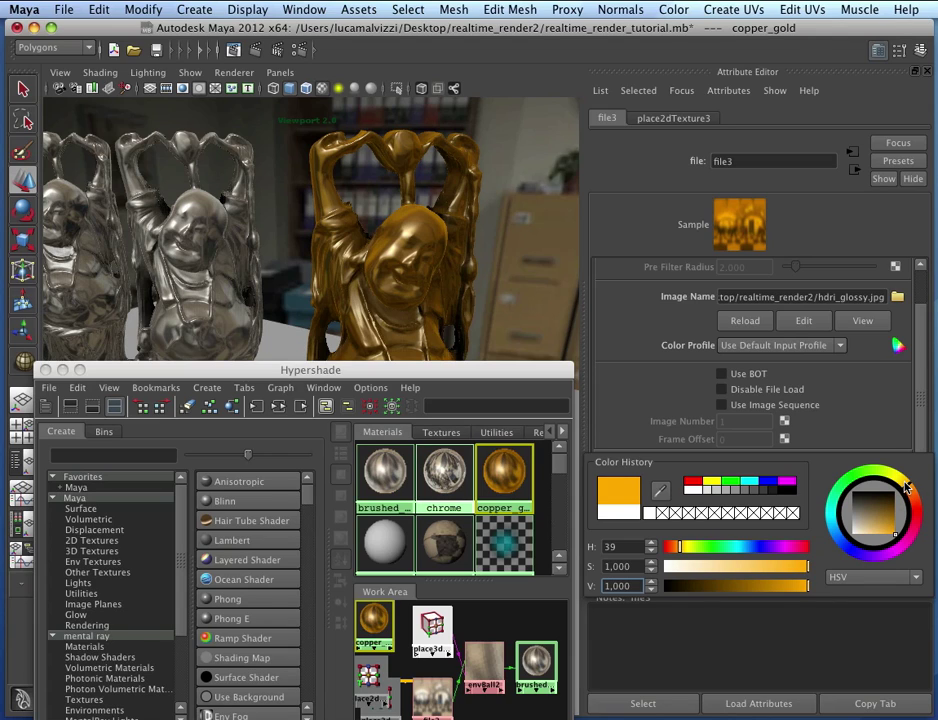
left_click(905, 487)
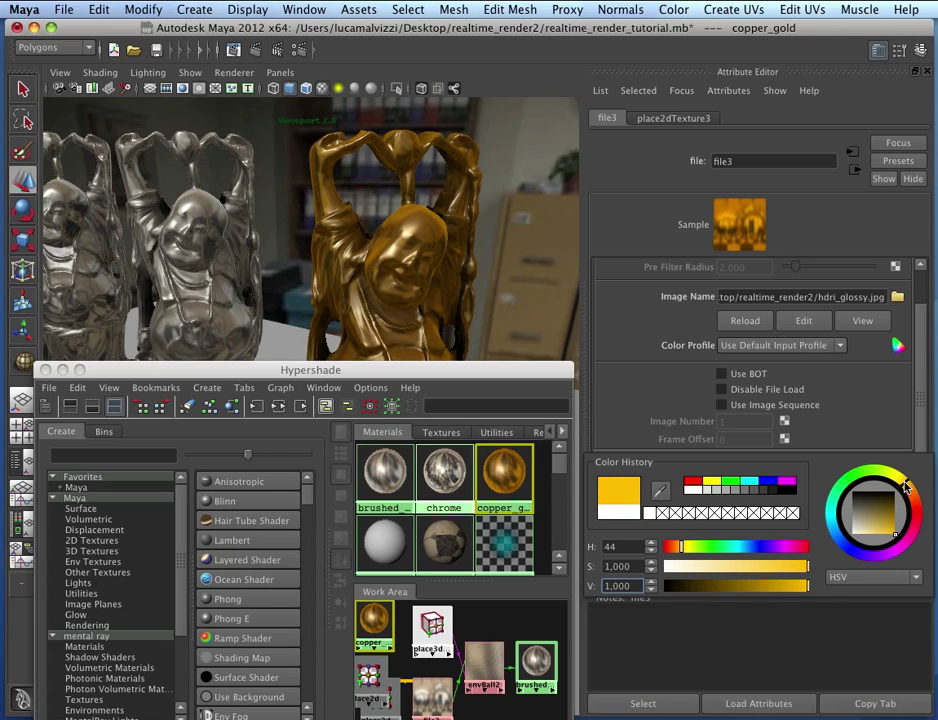
left_click(903, 485)
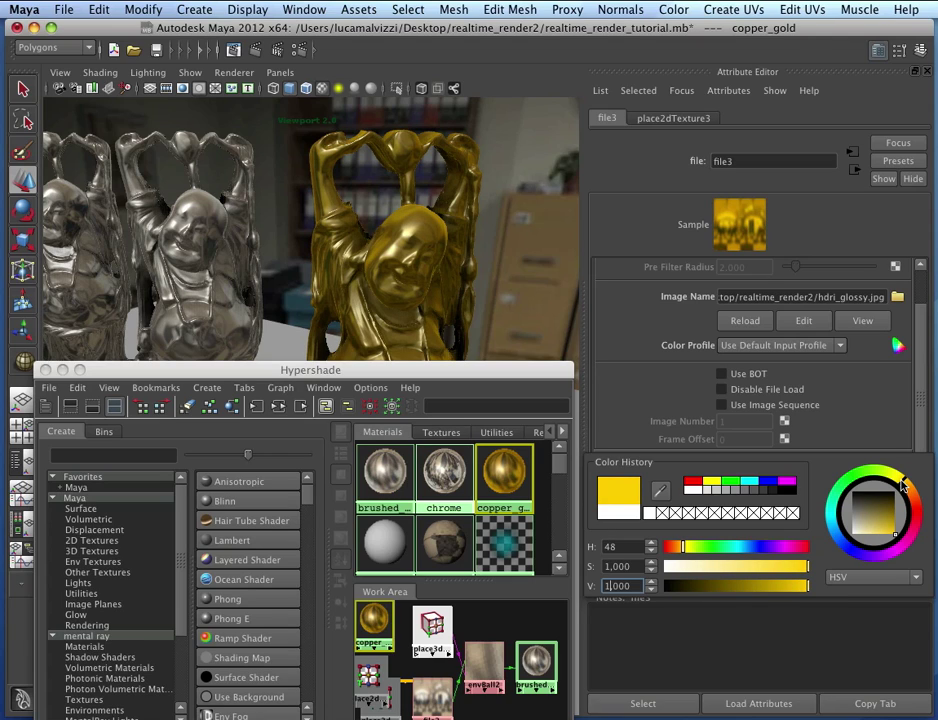
left_click(784, 568)
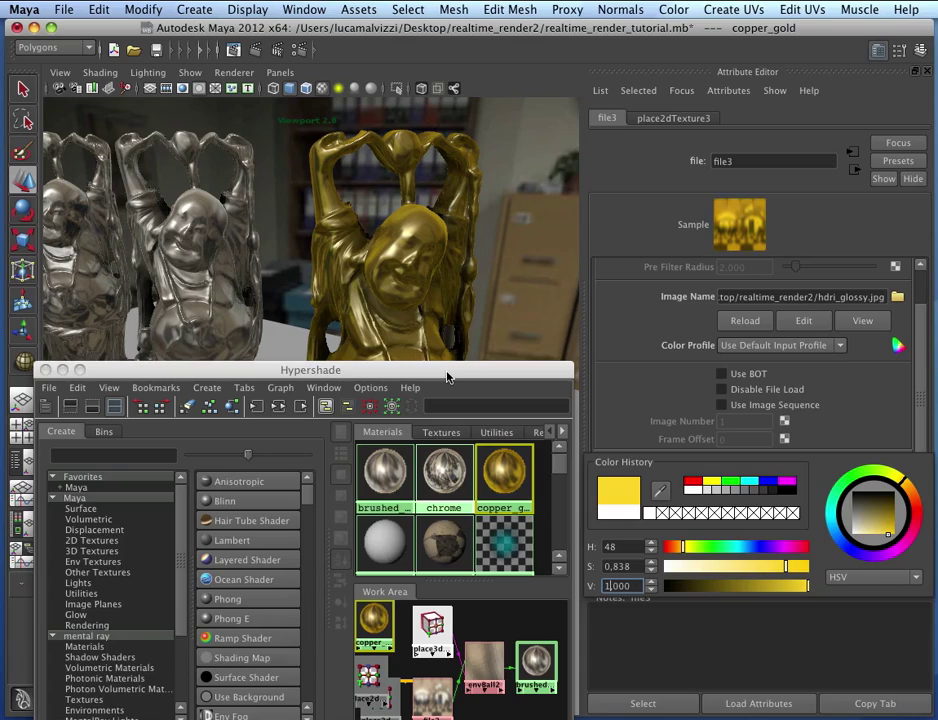
Step: Inspect the gold statue up close and shift the texture's Color Gain hue to 45
left_click_drag(447, 377, 388, 627)
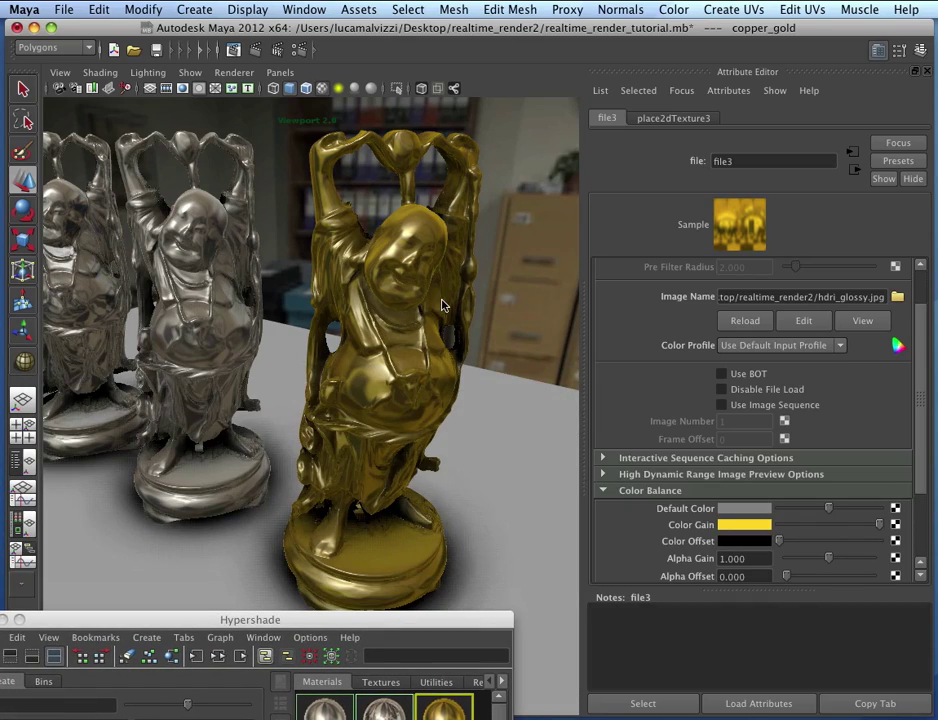
scroll(441, 301, "up", 5)
left_click_drag(465, 243, 362, 241, "alt")
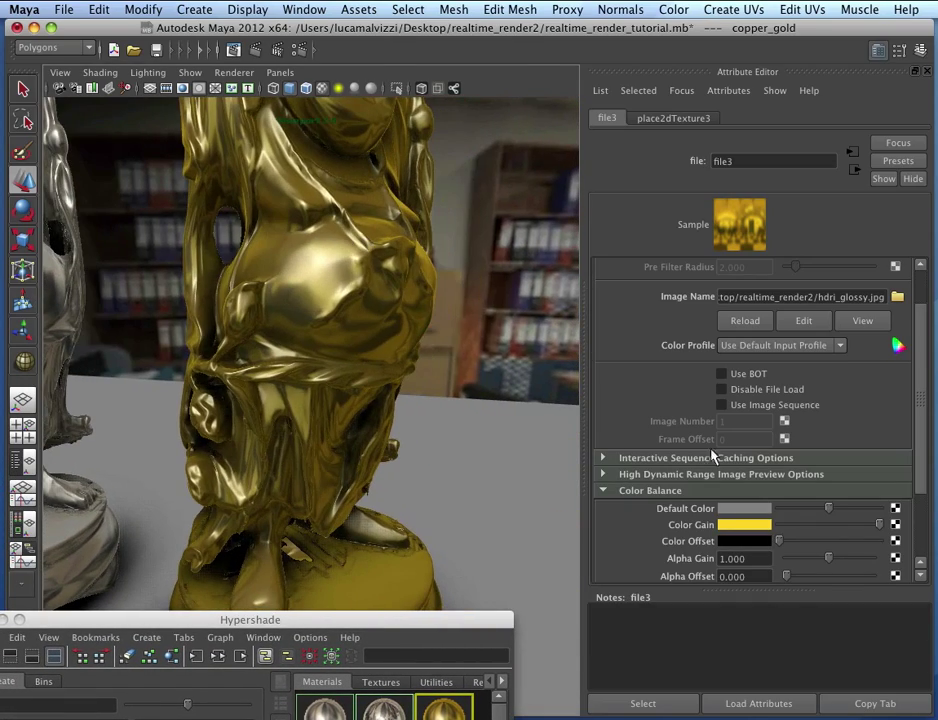
left_click(763, 527)
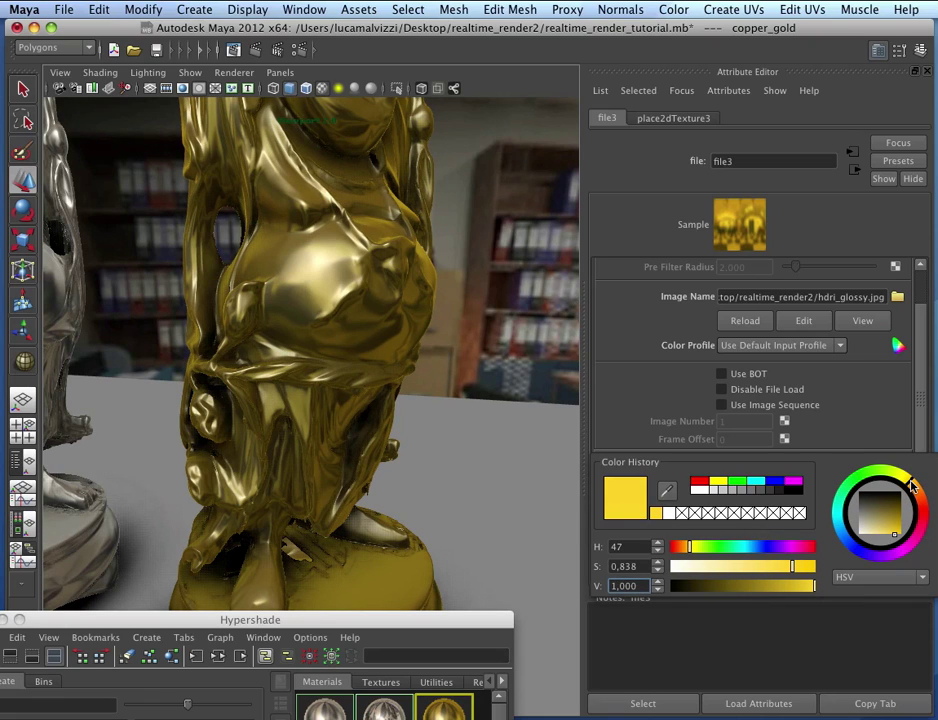
left_click_drag(911, 485, 911, 486)
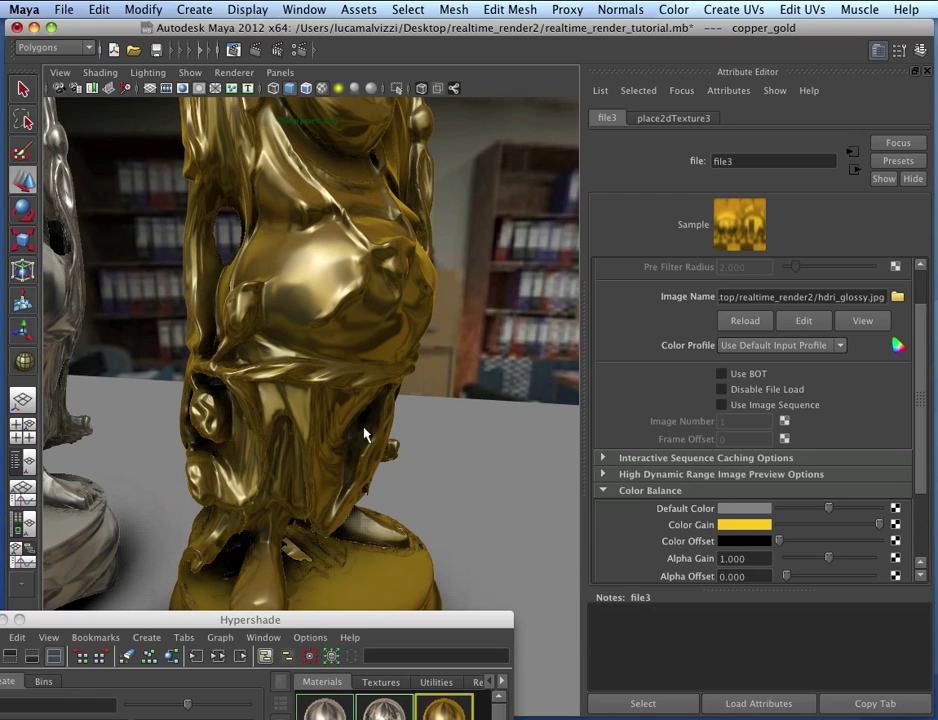
Step: Raise the Color Gain's saturation to 1.000 and keep its value at 1.000 for a richer gold
scroll(339, 428, "down", 3)
left_click_drag(329, 318, 355, 335, "alt")
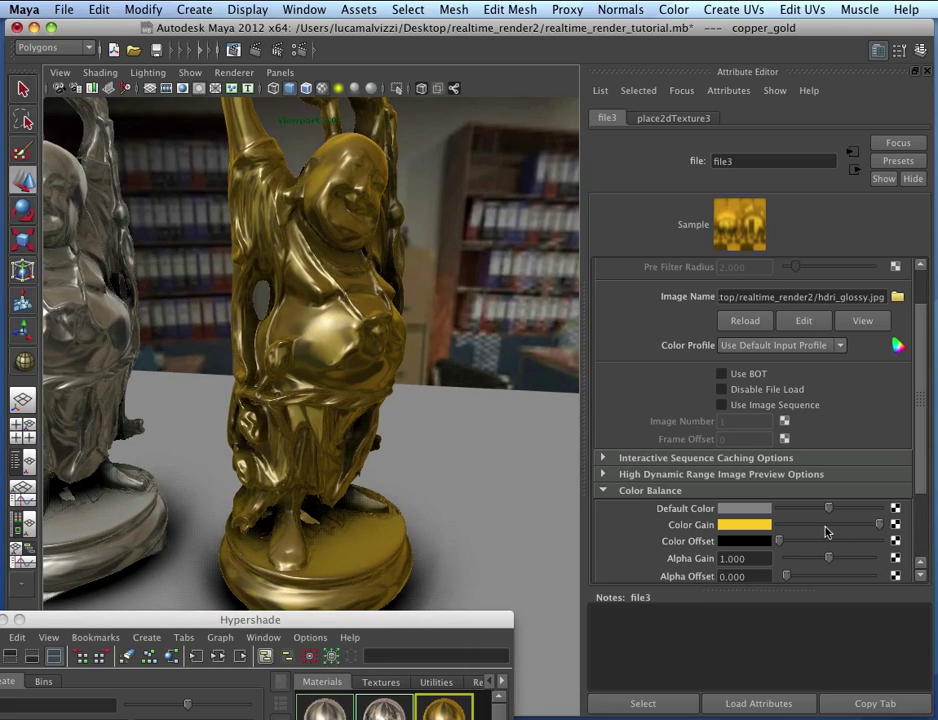
left_click(758, 525)
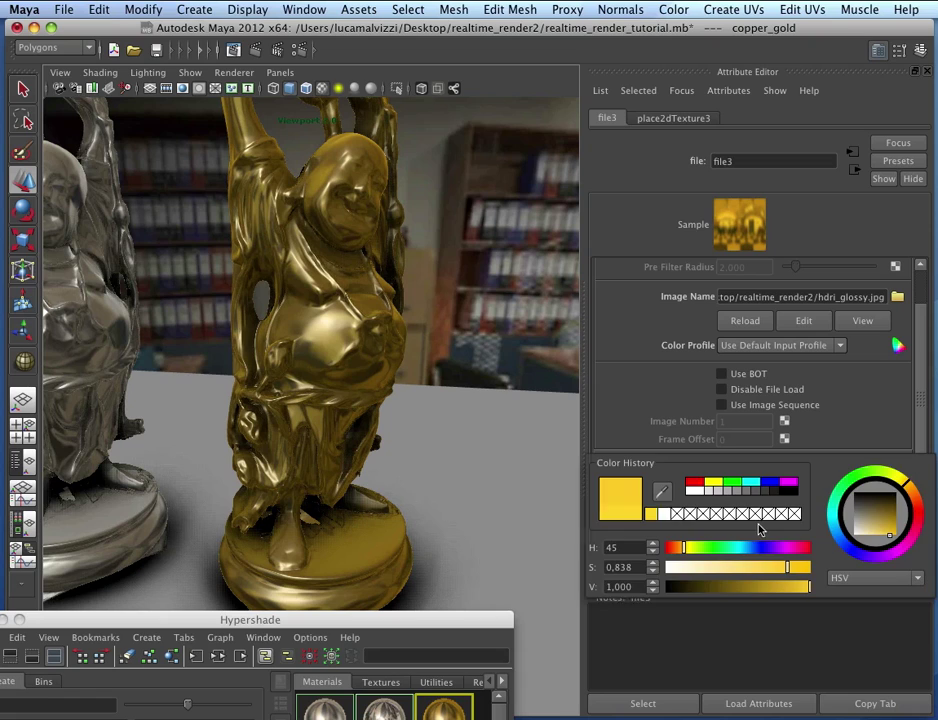
left_click_drag(789, 568, 808, 571)
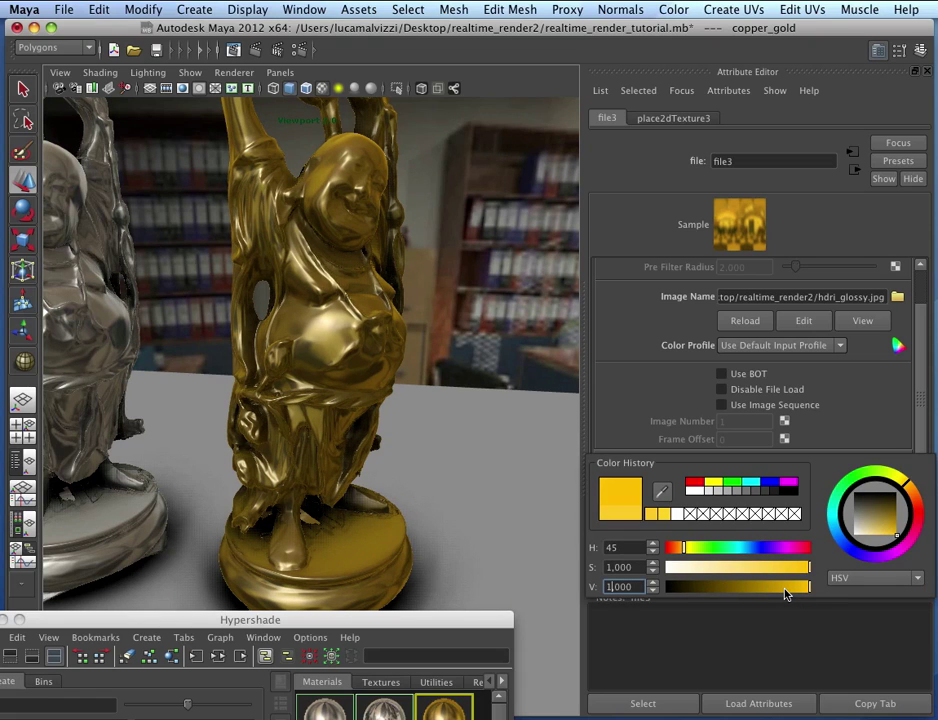
left_click(785, 589)
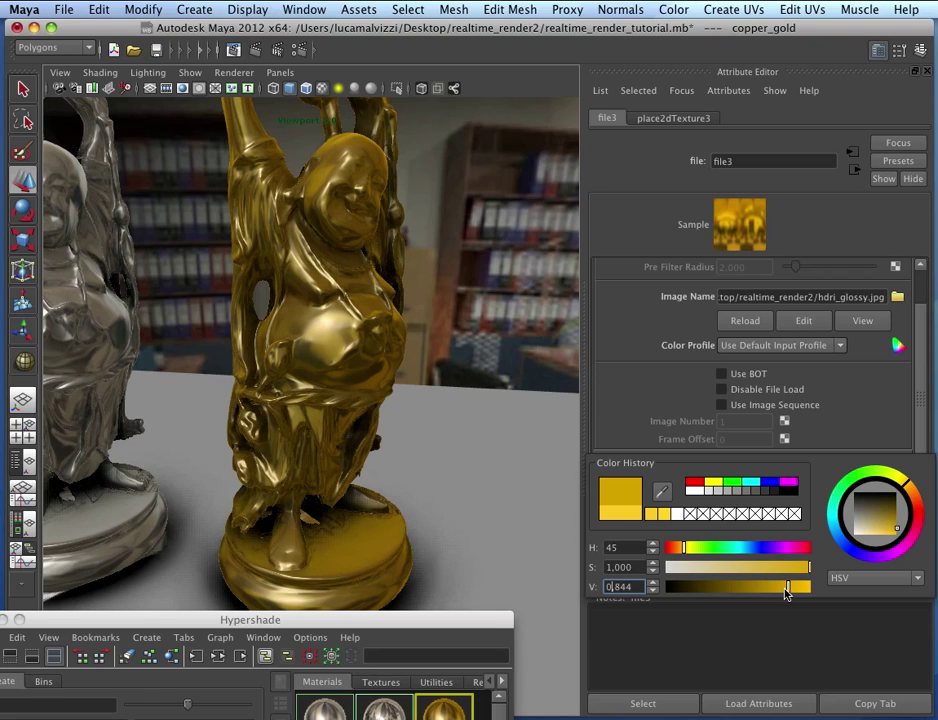
left_click_drag(785, 594, 810, 593)
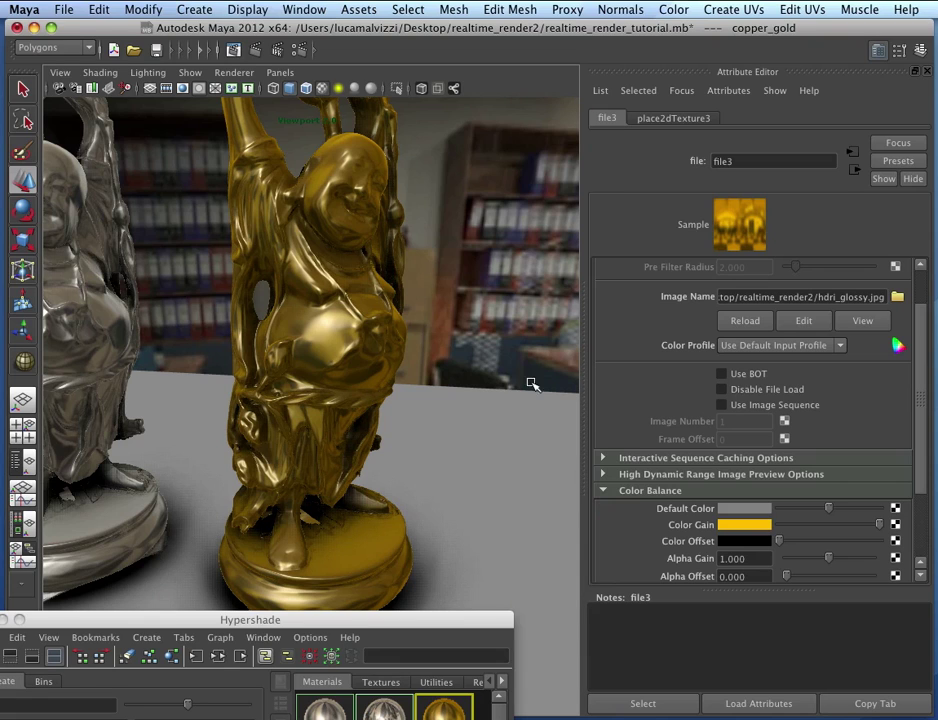
Step: Set the copper_gold material's Specular Color to a pale gold with hue 45, saturation 0.485 and value 1.000
left_click_drag(417, 618, 462, 693)
left_click(425, 585)
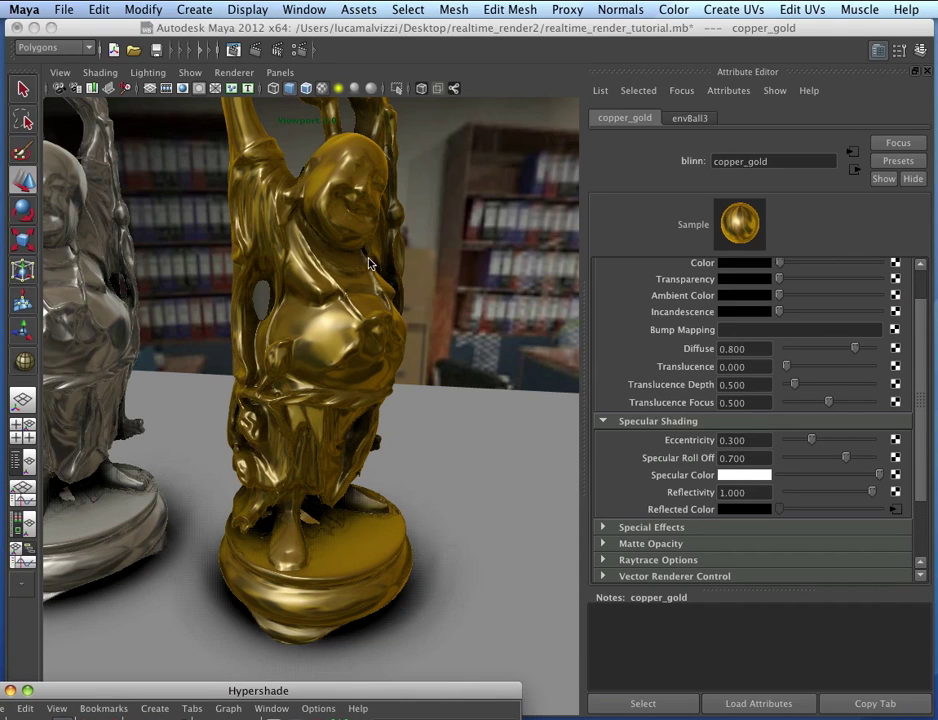
left_click(742, 480)
left_click(633, 466)
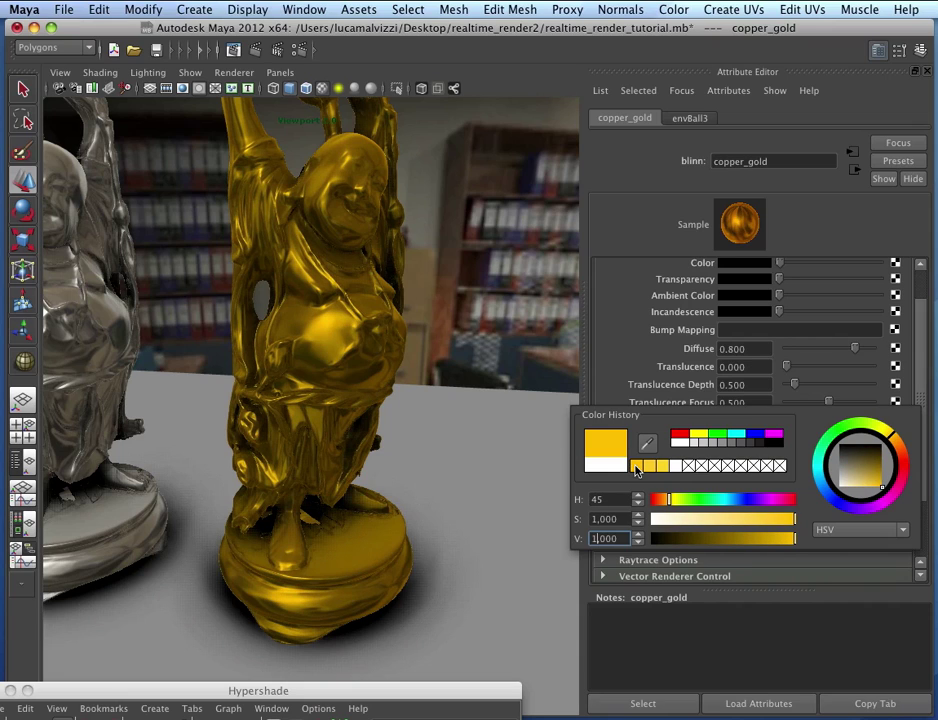
left_click_drag(737, 521, 722, 521)
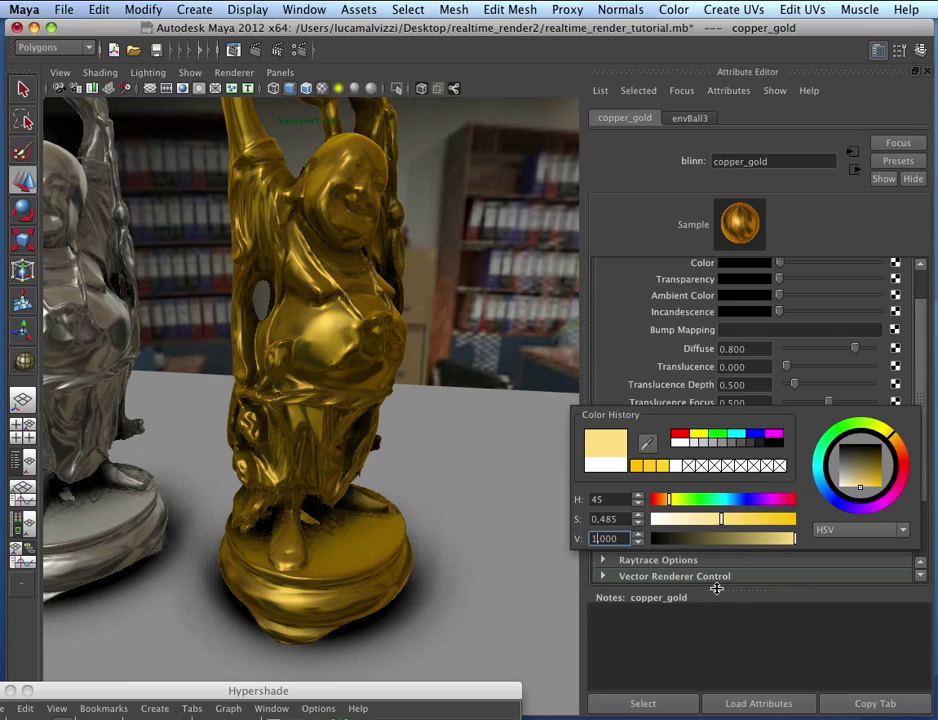
Step: Examine the gold statue's reflections and highlights up close and from several angles beside the other statues
left_click_drag(258, 233, 459, 362, "alt")
scroll(459, 362, "up", 5)
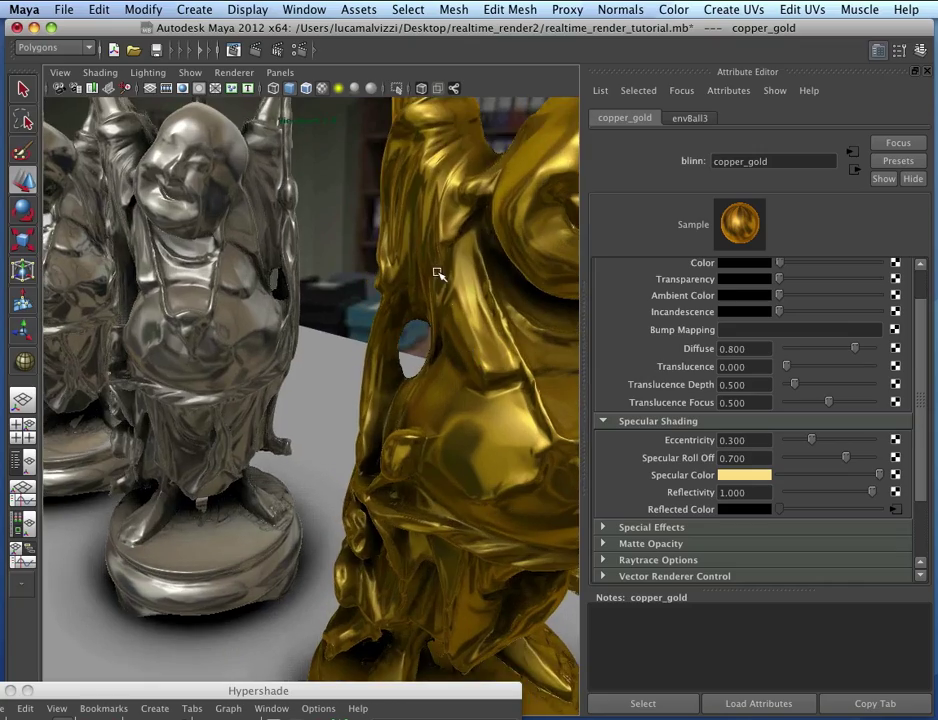
left_click_drag(438, 274, 308, 195, "alt")
scroll(475, 267, "down", 5)
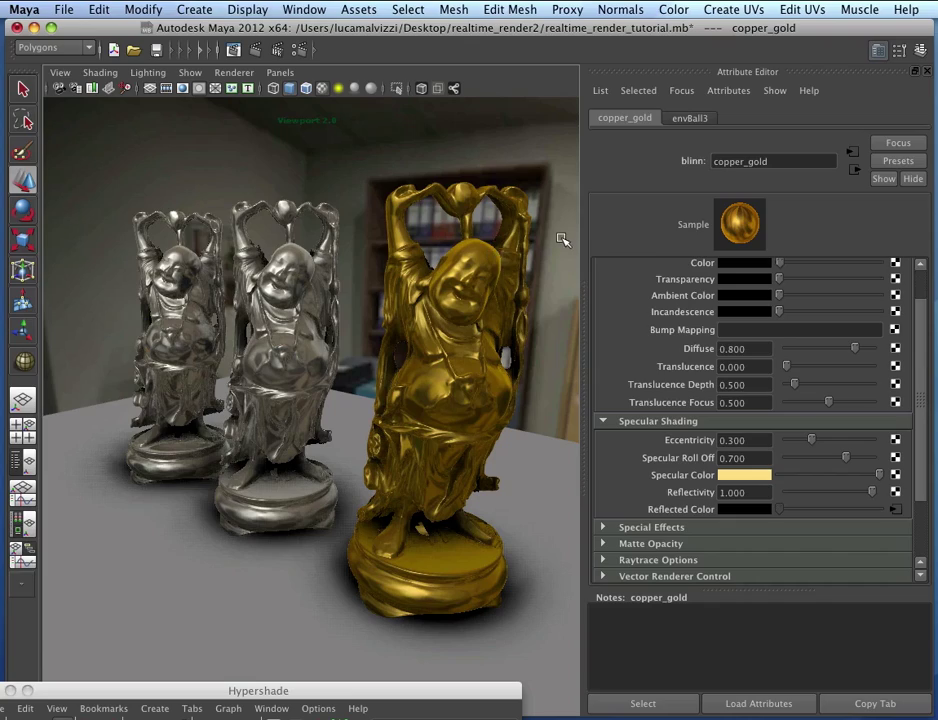
left_click_drag(413, 176, 250, 207, "alt")
right_click_drag(250, 207, 350, 278, "alt")
left_click_drag(350, 278, 365, 297, "alt")
scroll(366, 296, "down", 5)
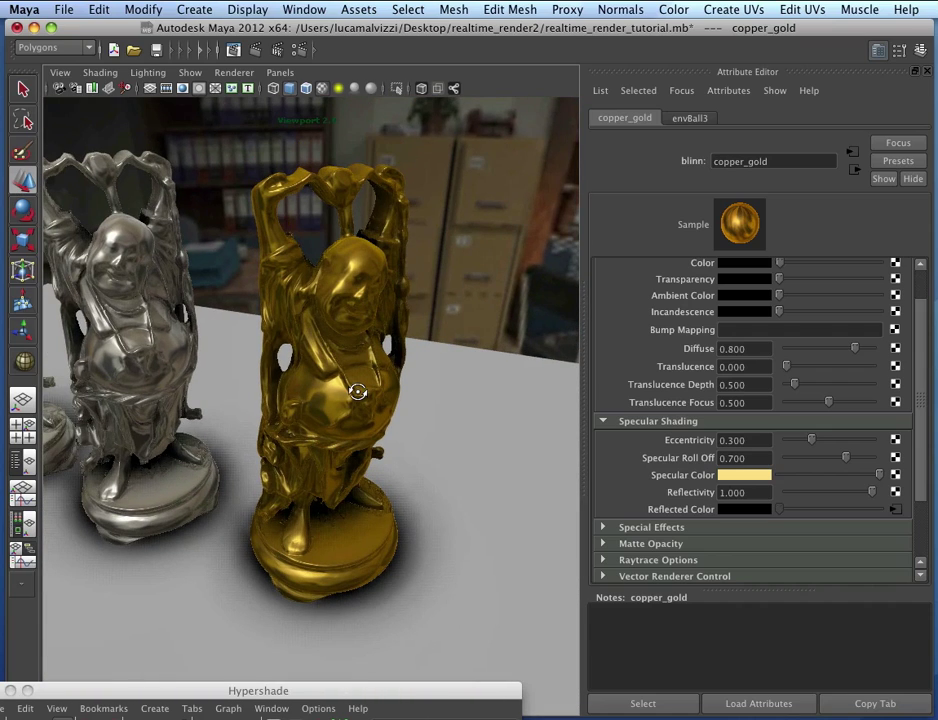
Step: Duplicate the gold statue, move the copy sideways as a fourth statue in the row, and frame it
left_click(408, 388)
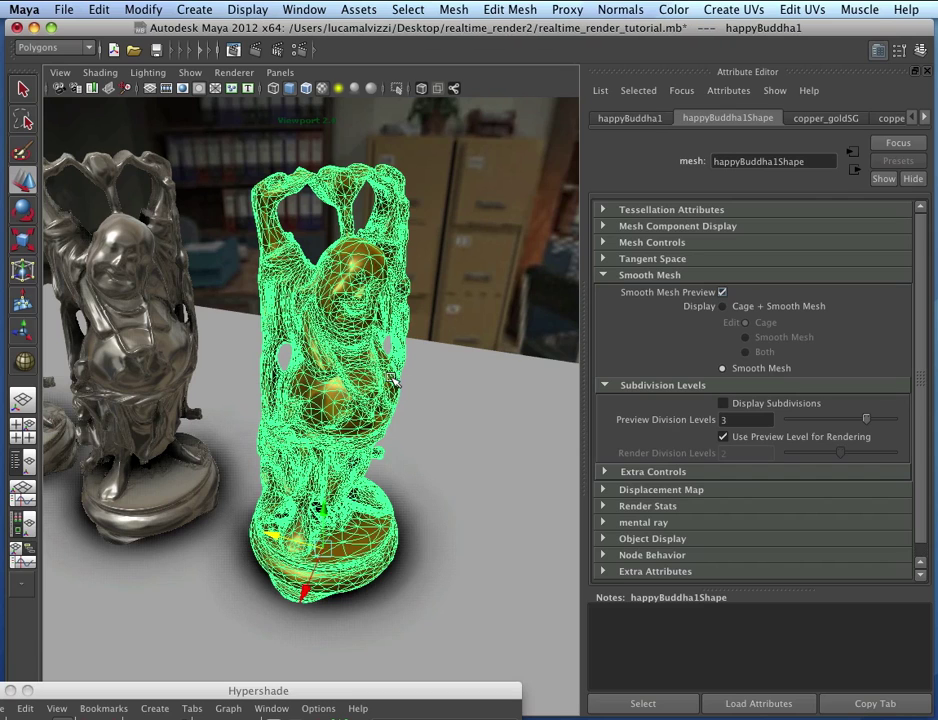
left_click(95, 10)
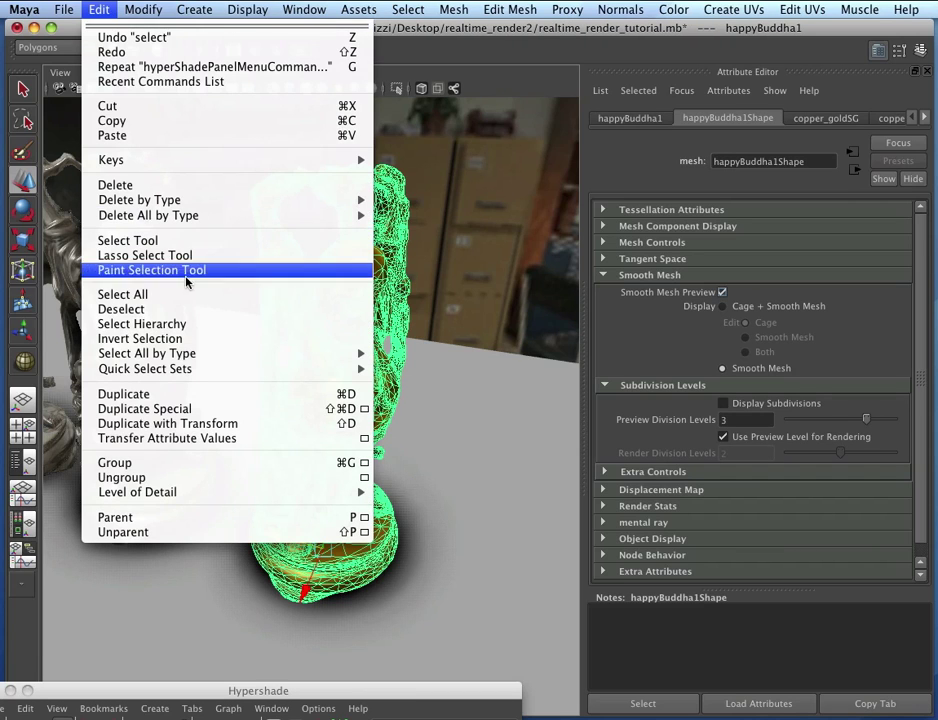
left_click(187, 392)
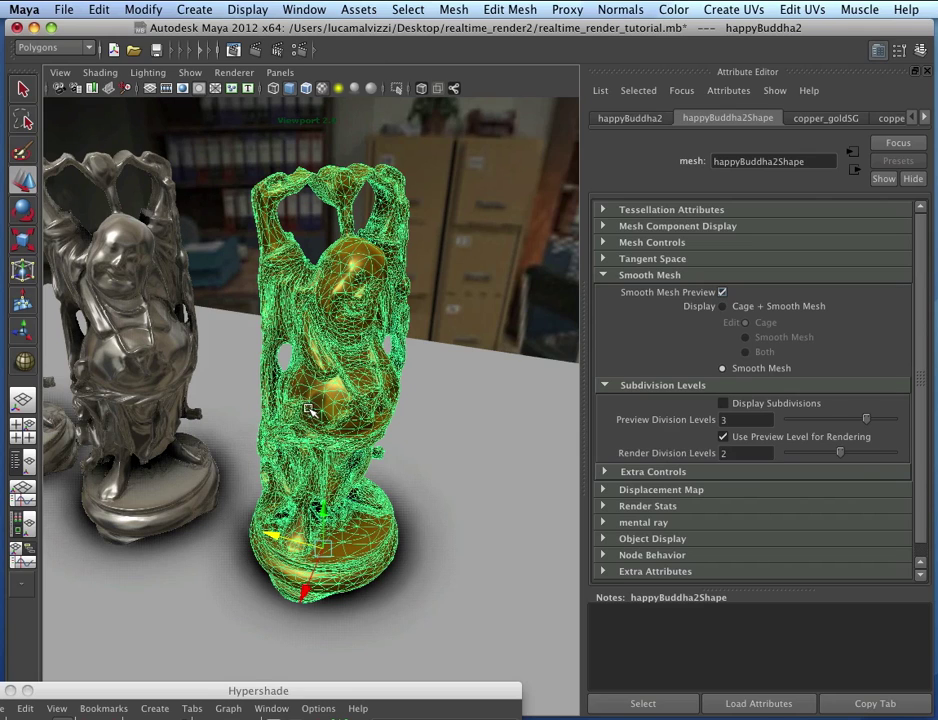
left_click_drag(290, 547, 527, 600)
key("f")
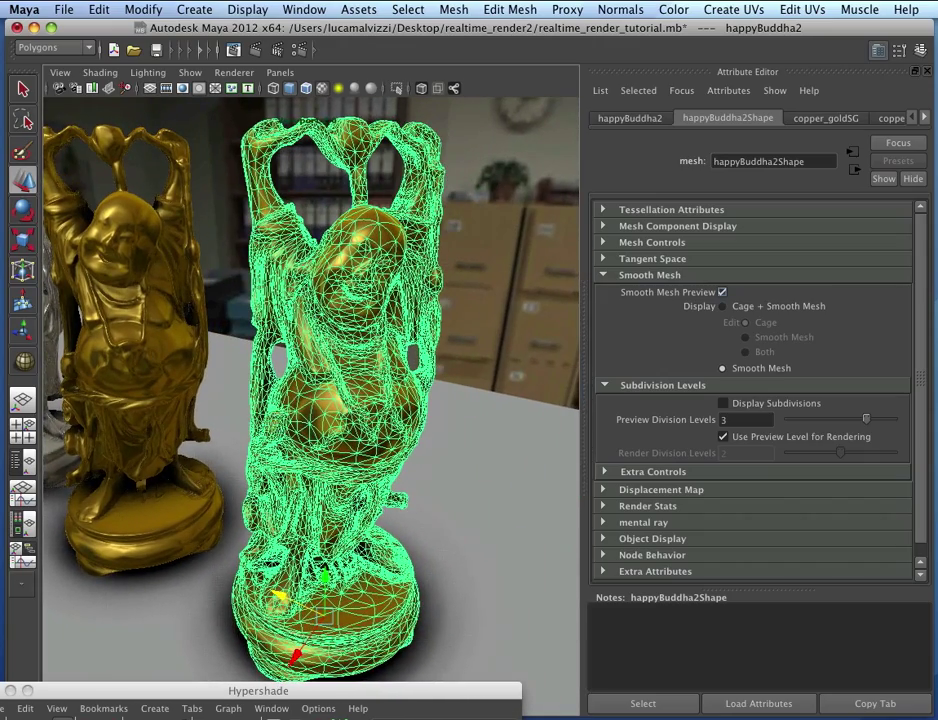
Step: Duplicate the chrome material with its shading network and rename the copy red_plastic
left_click_drag(395, 690, 413, 357)
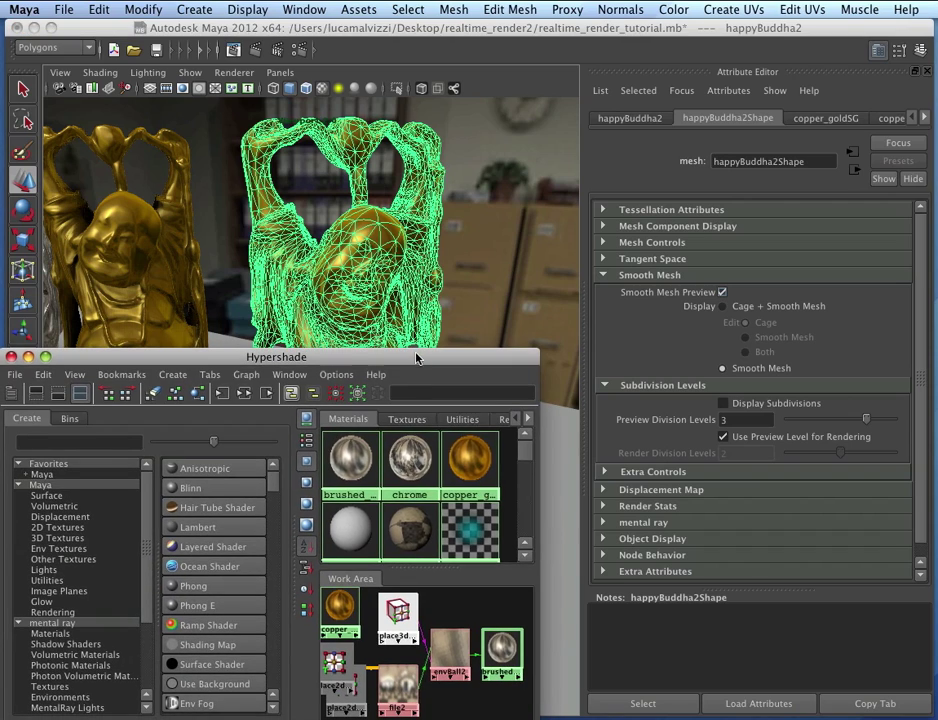
left_click(414, 465)
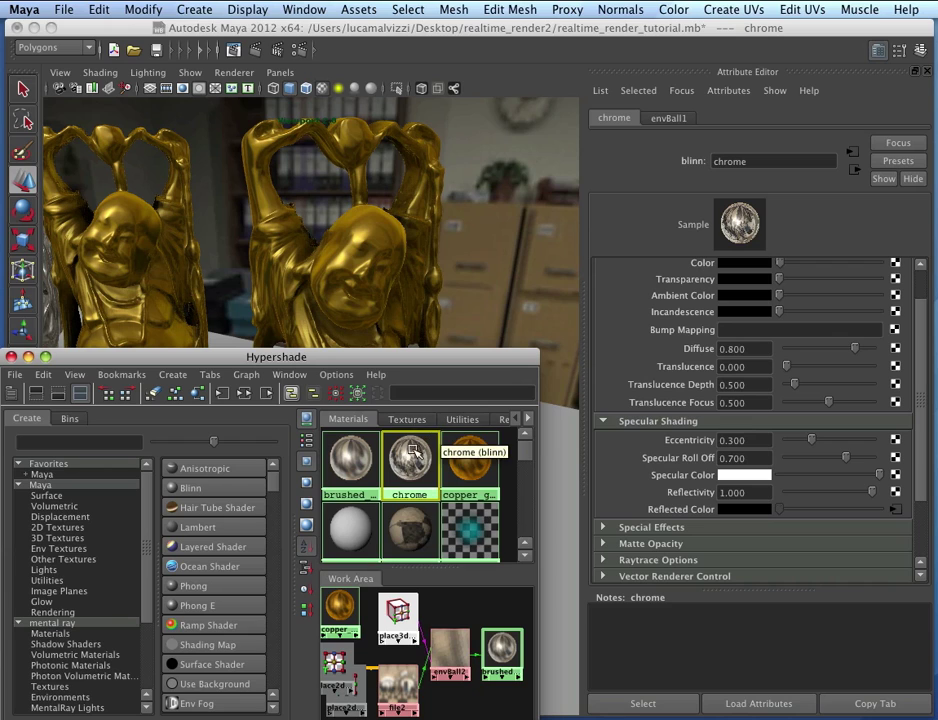
left_click(44, 376)
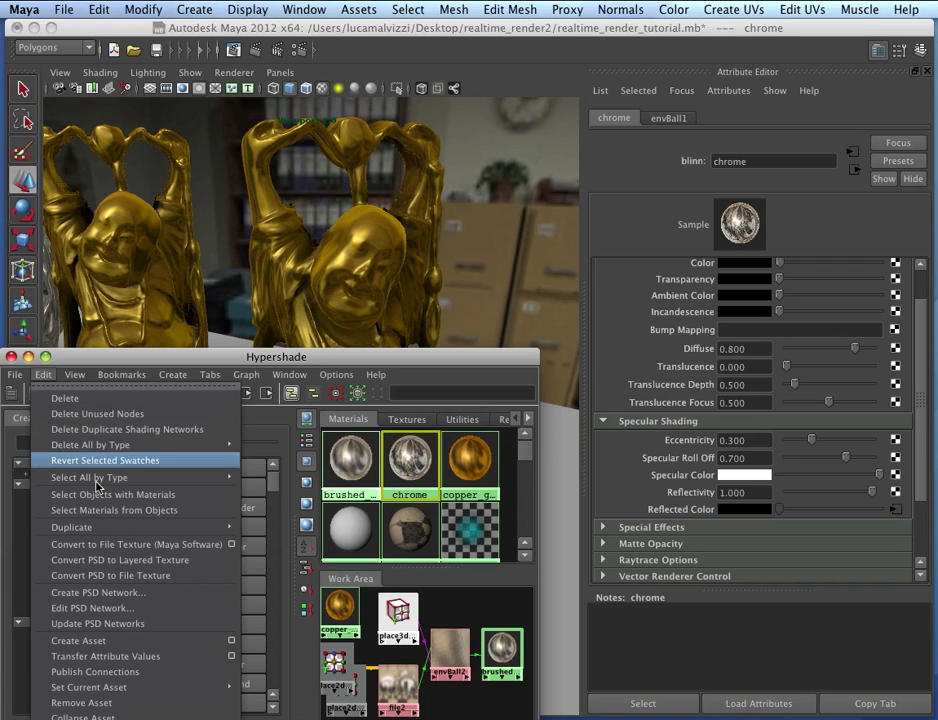
mouse_move(120, 528)
left_click(300, 530)
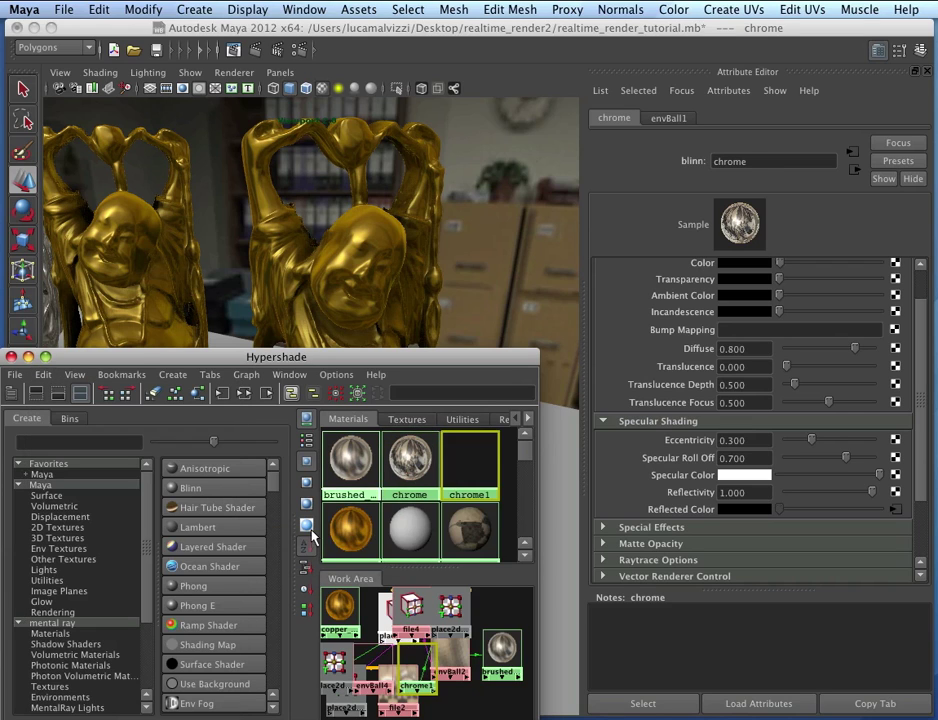
double_click(779, 161)
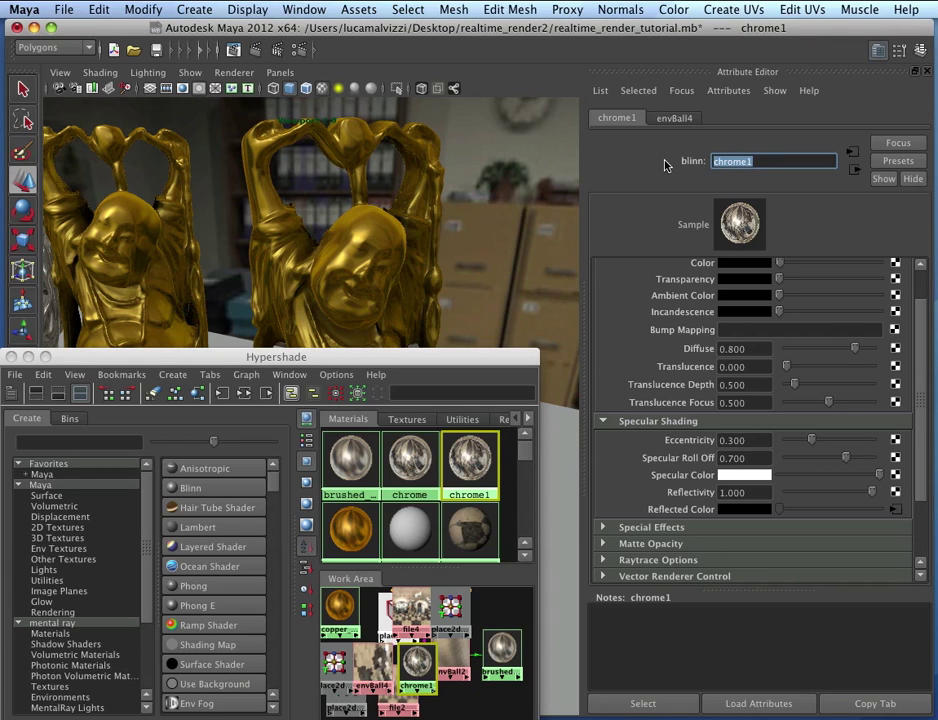
type("red_plastic")
key("Return")
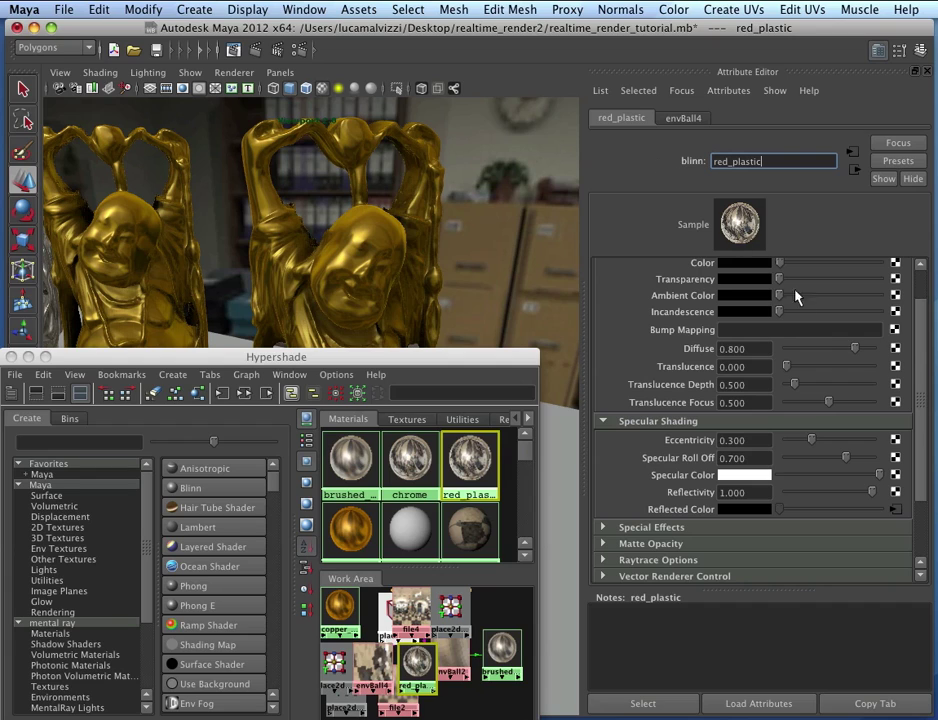
Step: Set the red_plastic material's Color to pure red with hue 360, saturation 1.000 and value 1.000
scroll(826, 298, "up", 2)
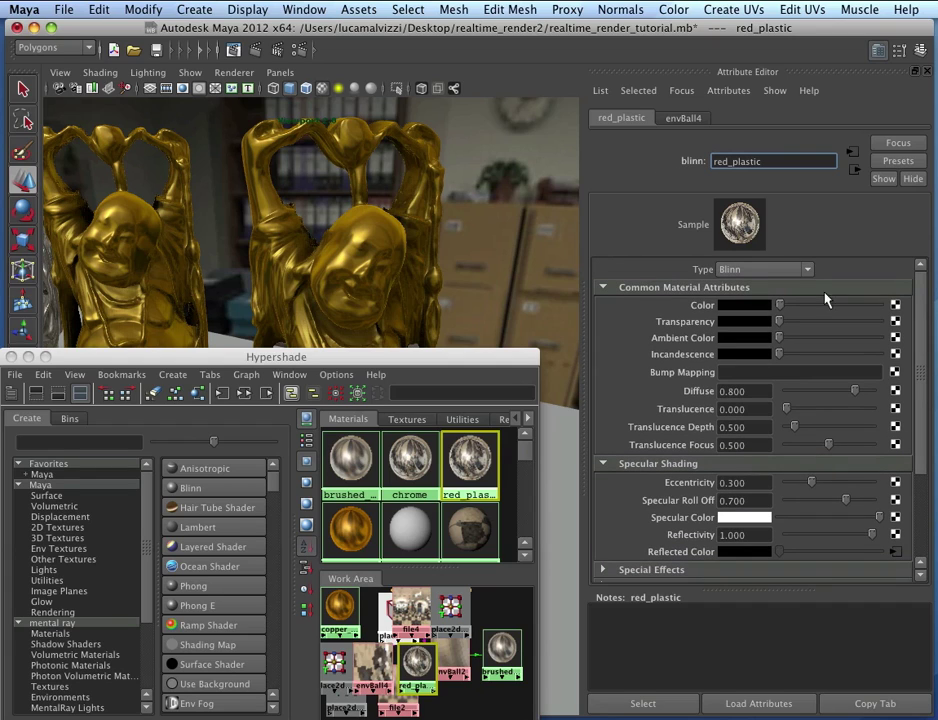
left_click(742, 305)
left_click(679, 263)
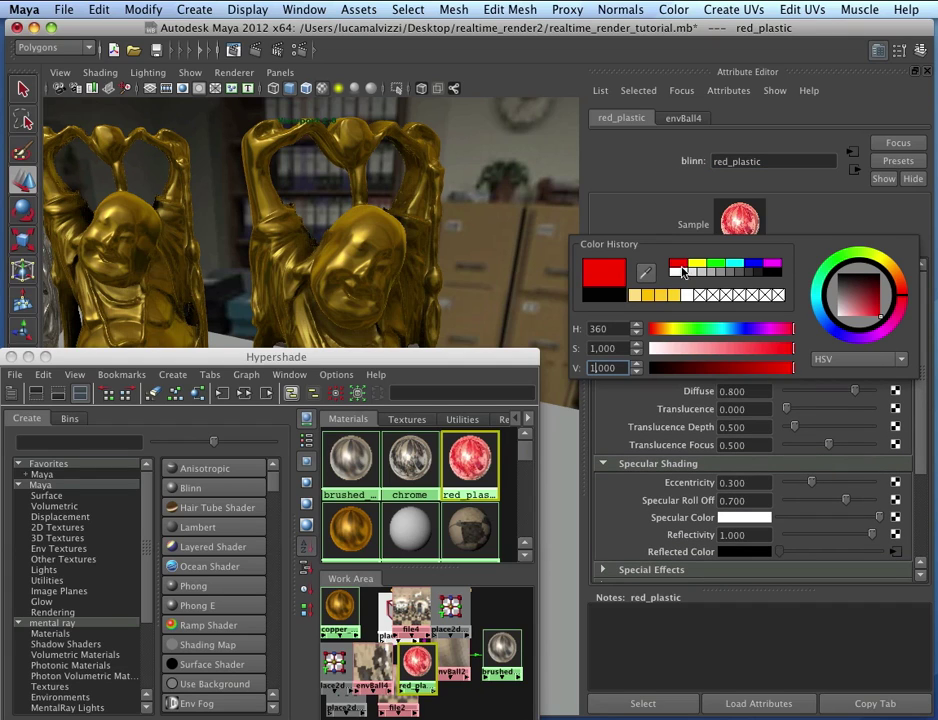
left_click(758, 374)
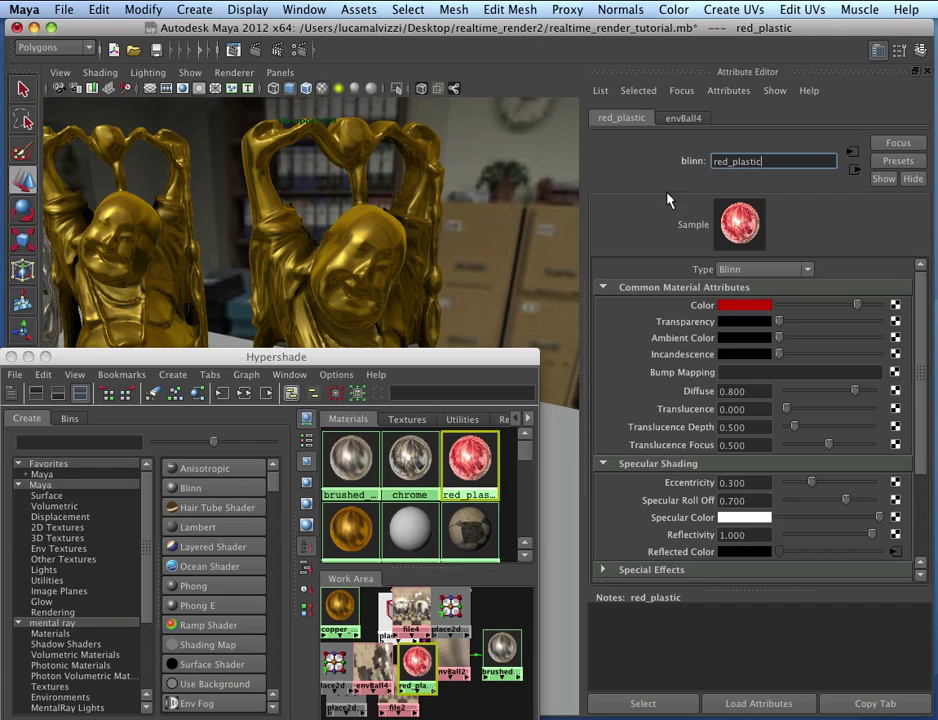
Step: Assign the red_plastic material to the fourth statue and move the Hypershade window clear of it
left_click_drag(460, 356, 388, 434)
middle_click_drag(397, 537, 367, 349)
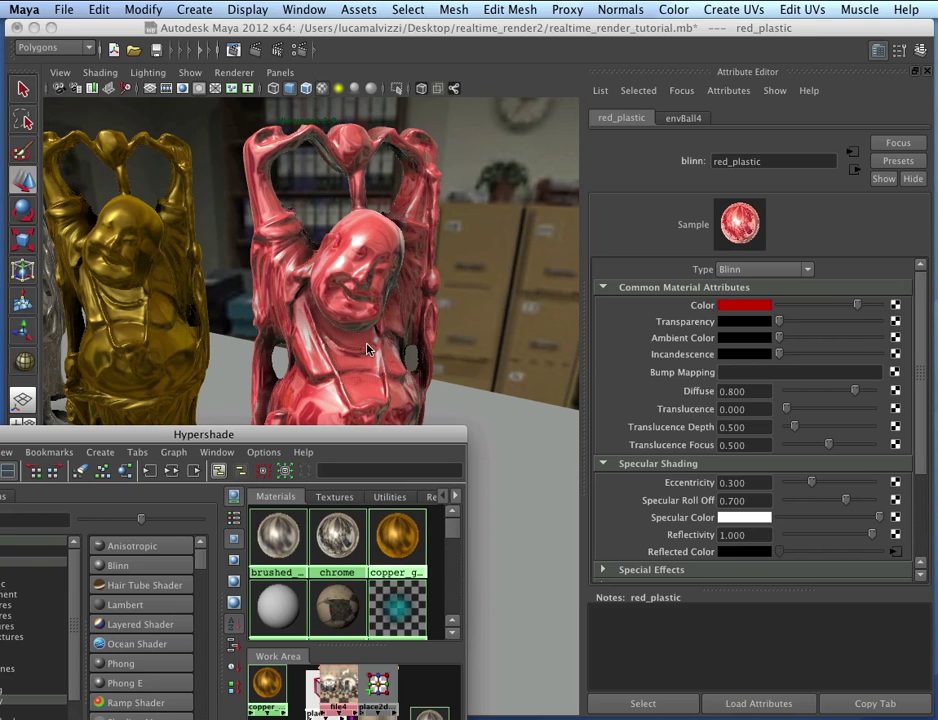
left_click_drag(391, 437, 428, 583)
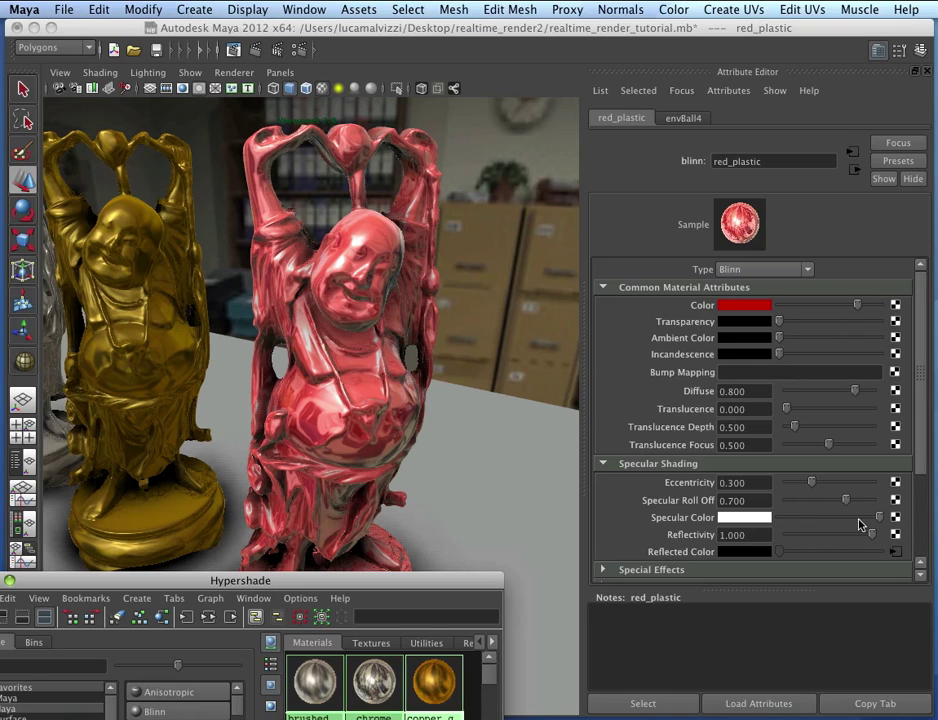
Step: Lower the red_plastic material's Reflectivity to 0.500
left_click(722, 535)
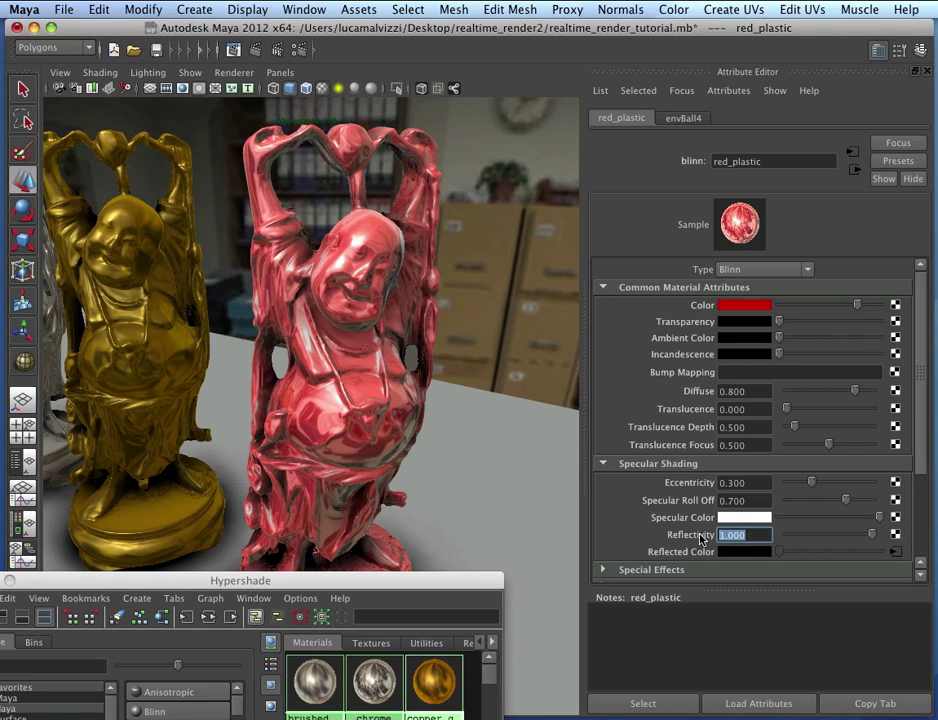
type("0.5")
key("Return")
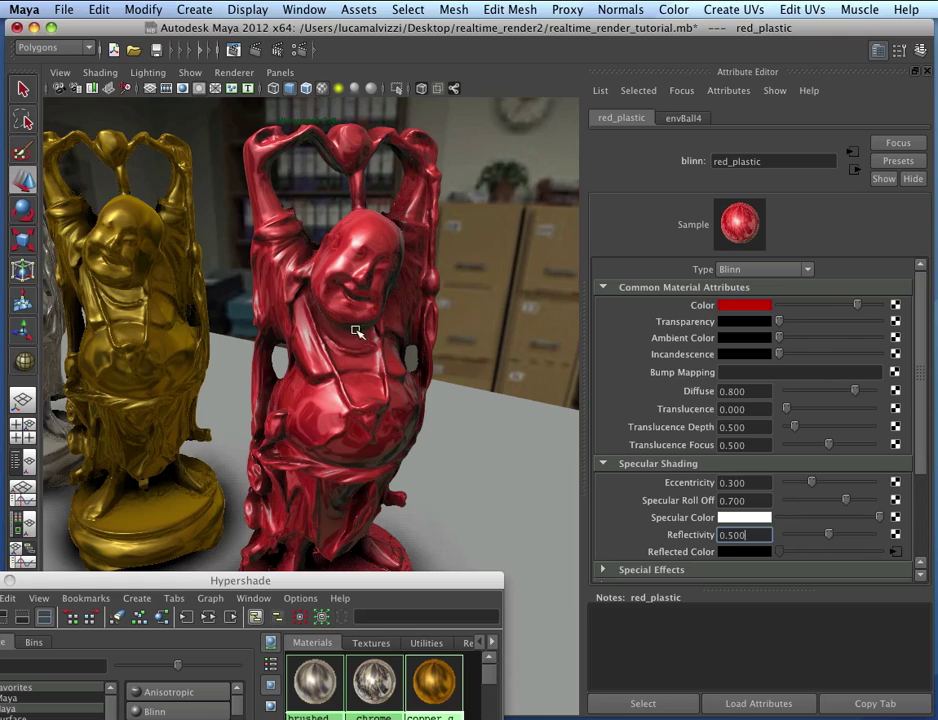
Step: Uncover the whole red statue and dim the red_plastic material's Specular Color to a light grey
left_click_drag(359, 331, 324, 714, "alt")
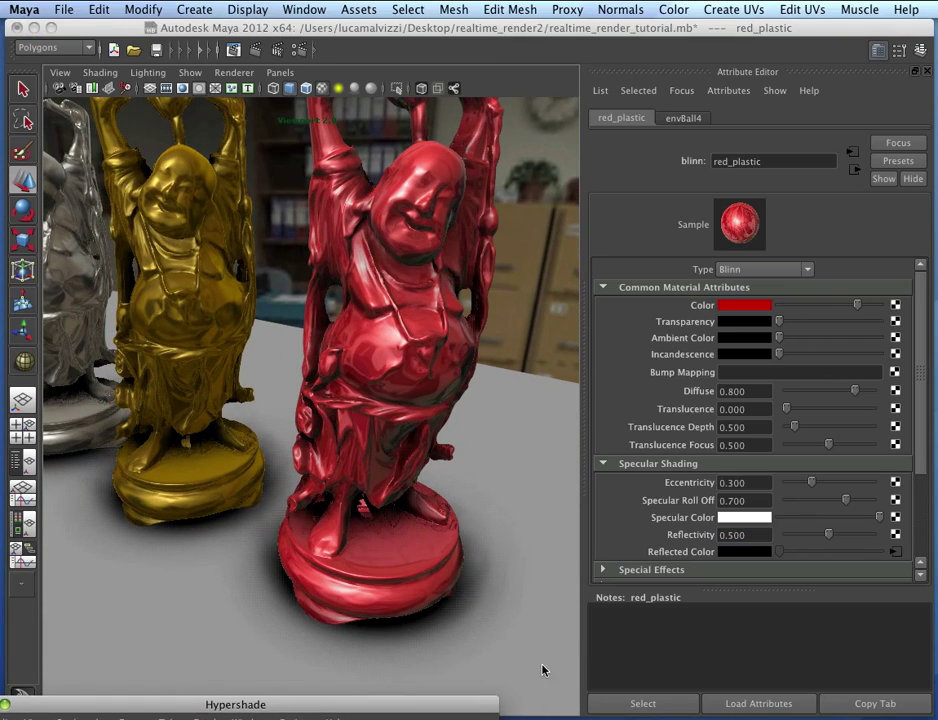
left_click(831, 517)
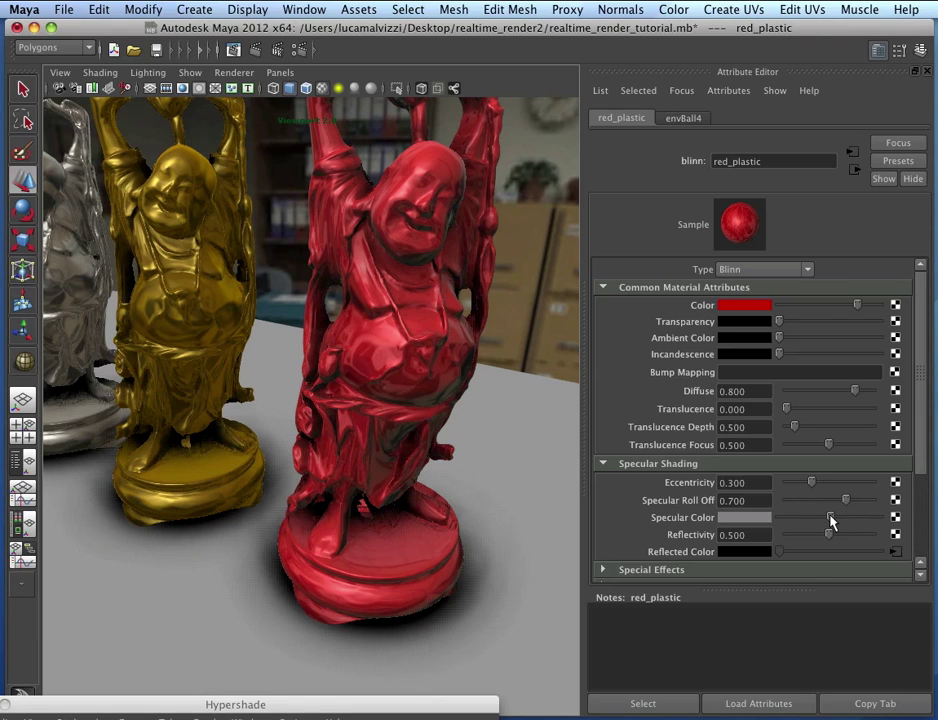
left_click(844, 518)
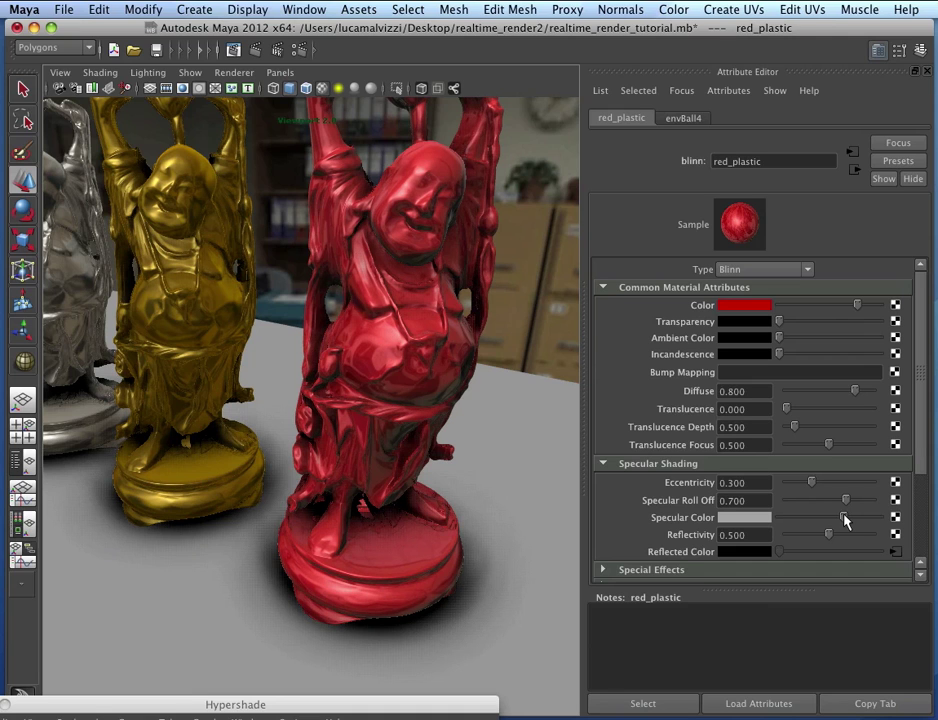
Step: Close the Attribute Editor to enlarge the viewport and frame all four statues in a row
left_click_drag(348, 332, 410, 318, "alt")
scroll(324, 360, "up", 5)
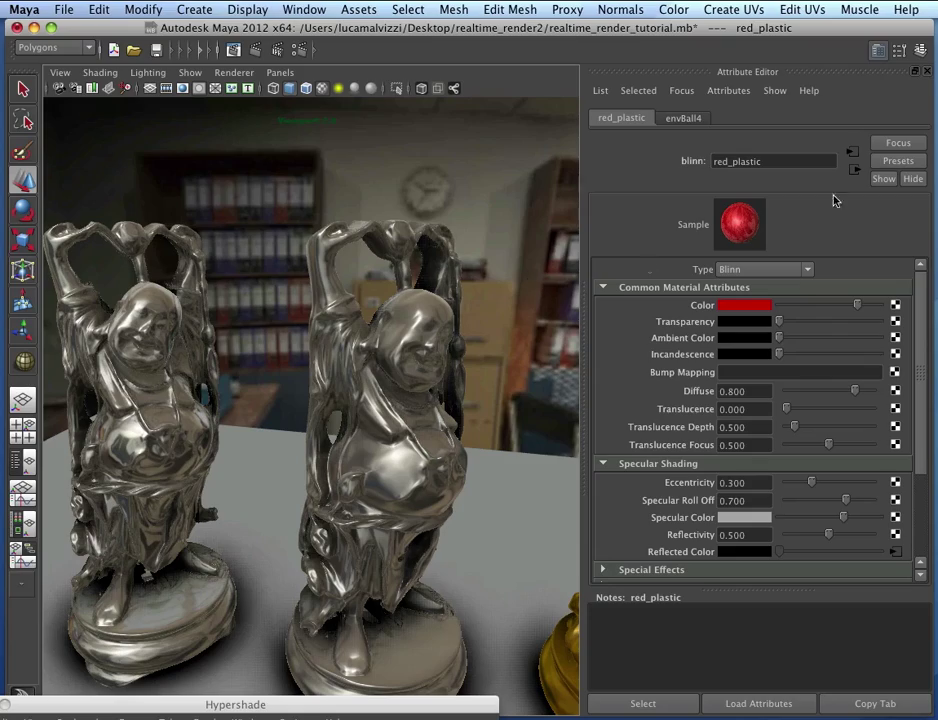
left_click(926, 73)
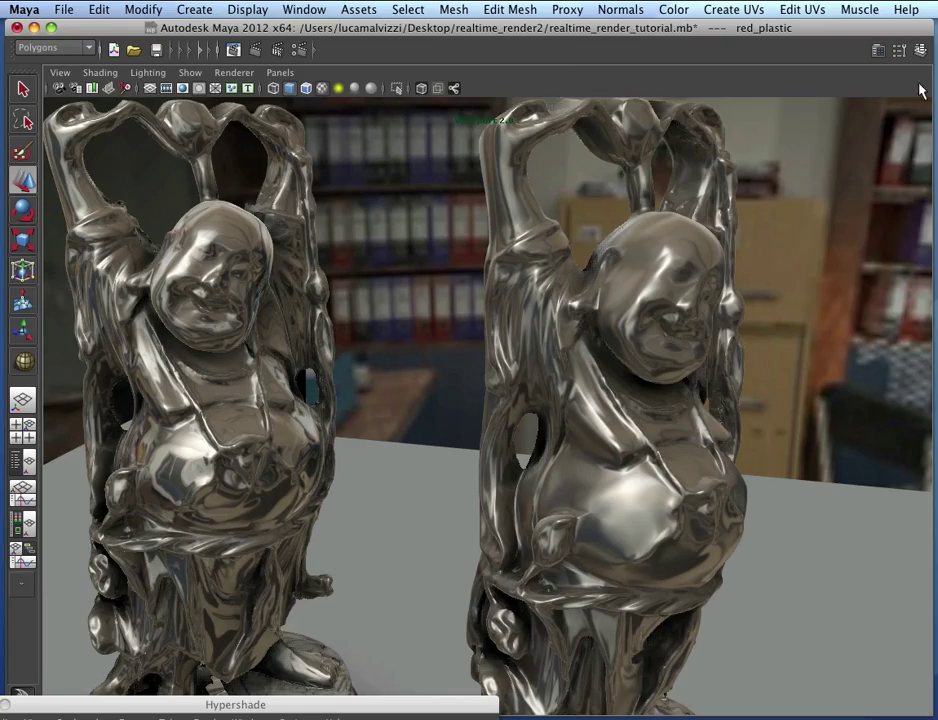
scroll(285, 335, "down", 7)
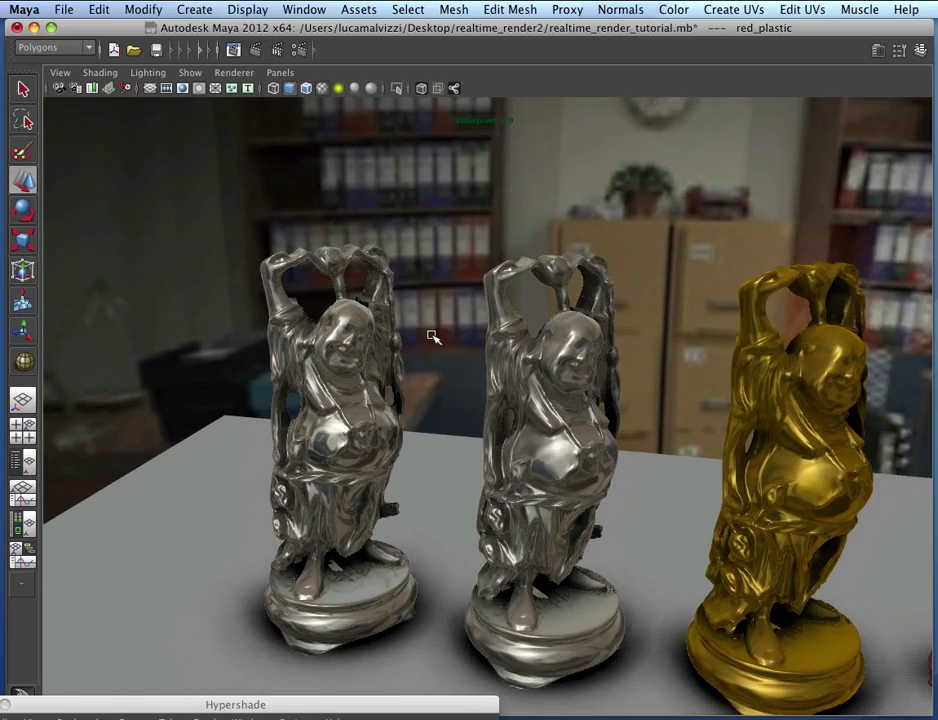
left_click_drag(632, 352, 470, 322, "alt")
Step: Show the Time Slider and Range Slider in the interface, leaving the other UI elements as they are
left_click(281, 73)
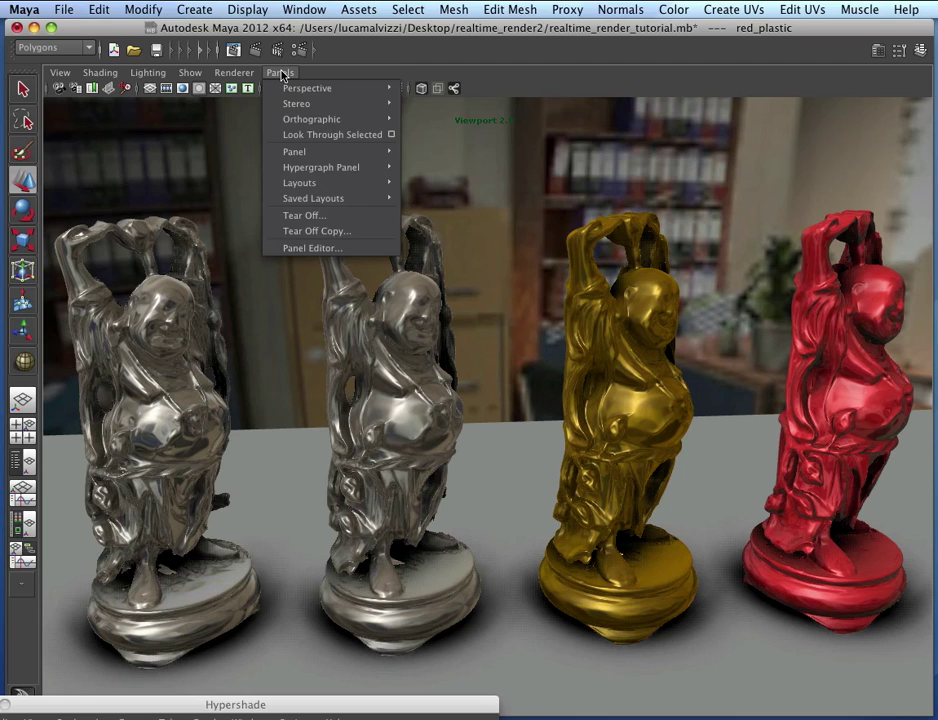
left_click(280, 73)
left_click(235, 10)
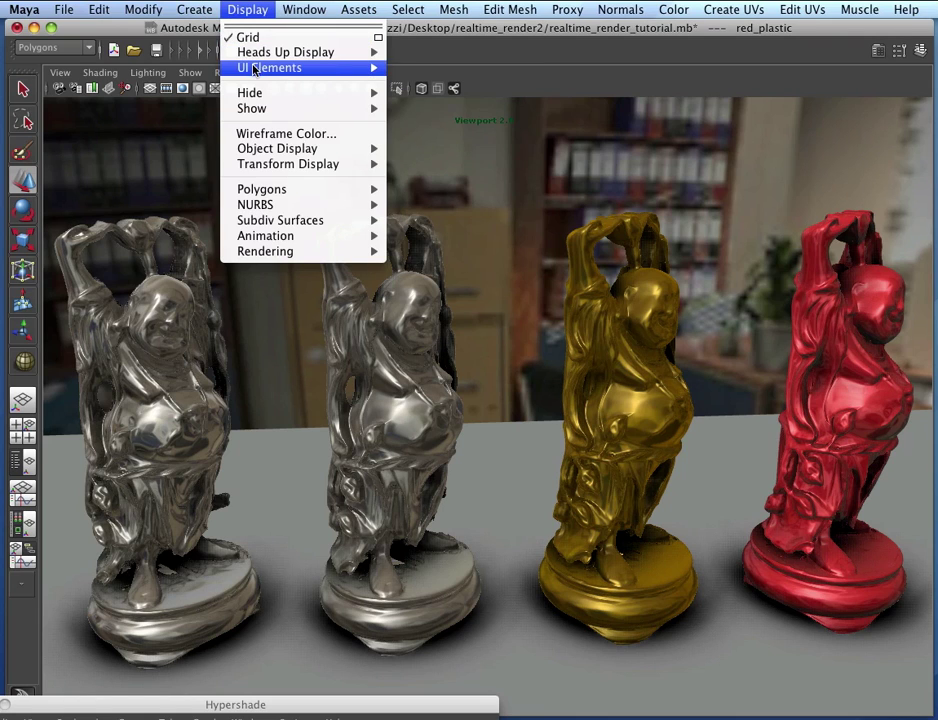
mouse_move(268, 67)
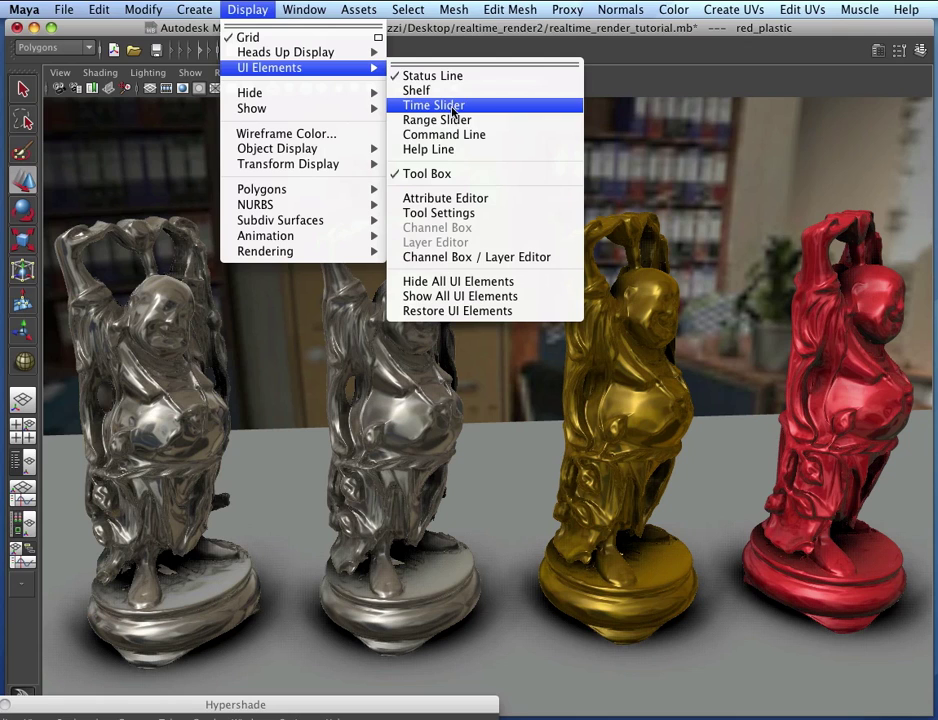
left_click(466, 63)
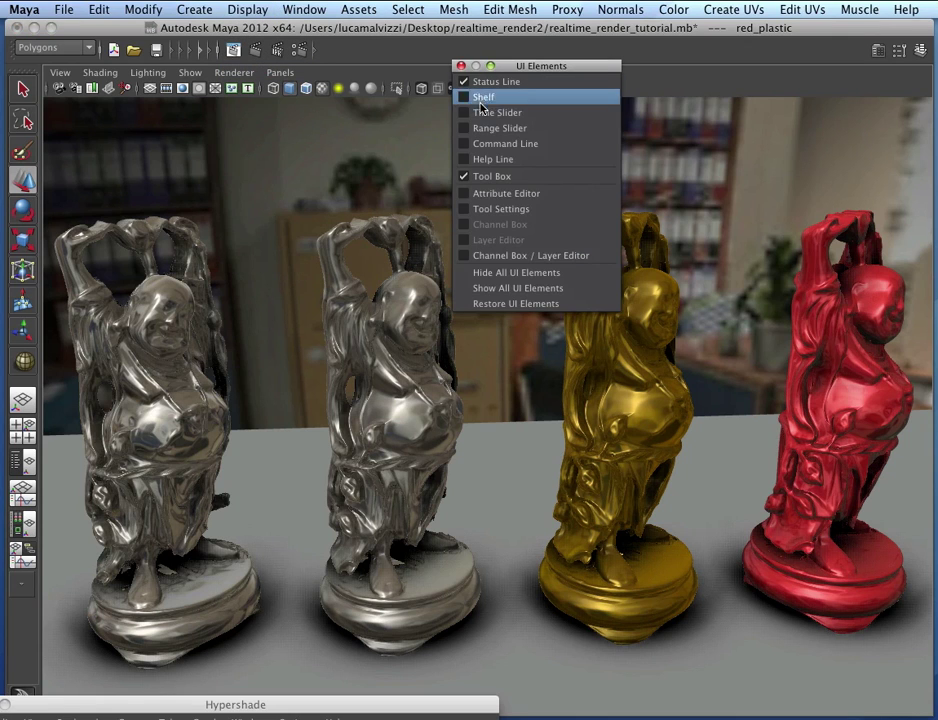
left_click(482, 112)
left_click(475, 128)
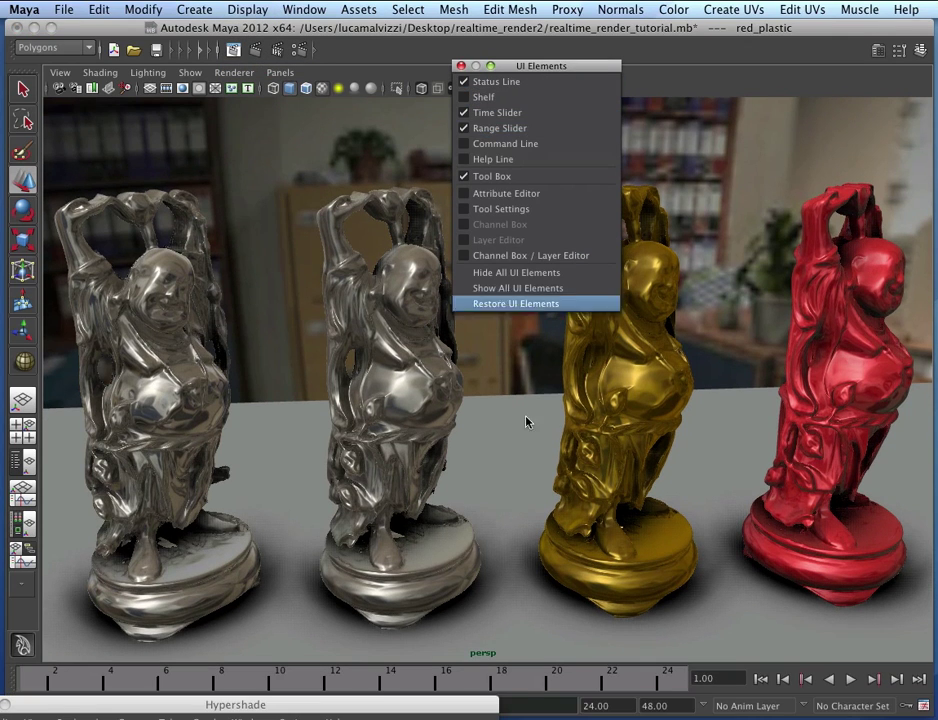
left_click(461, 66)
Step: Move the Hypershade window off the timeline and set the playback end time to 300
left_click_drag(456, 713, 456, 719)
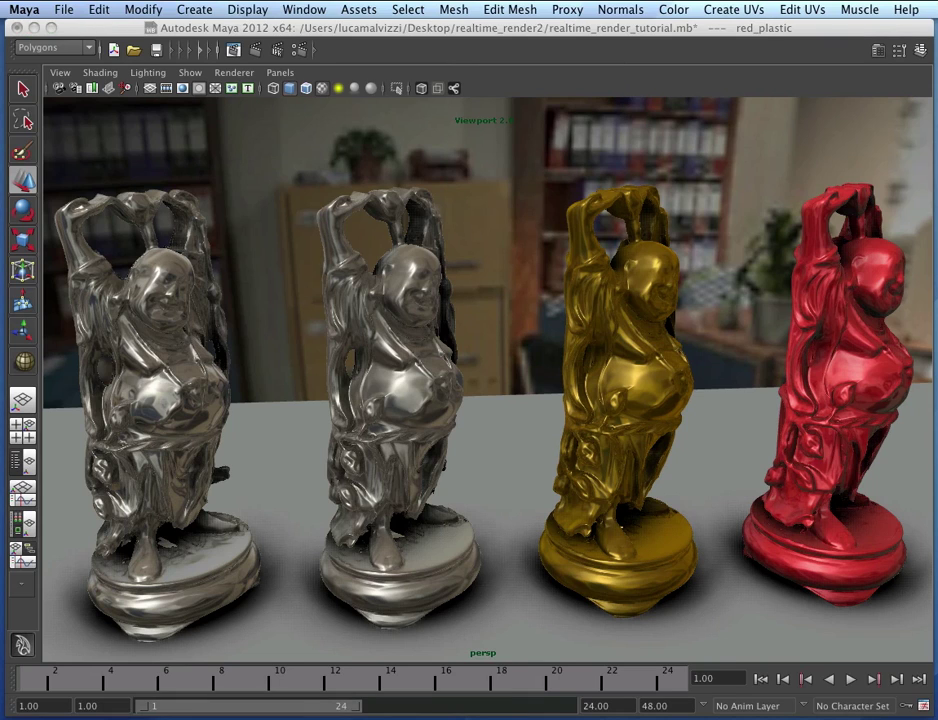
left_click(592, 706)
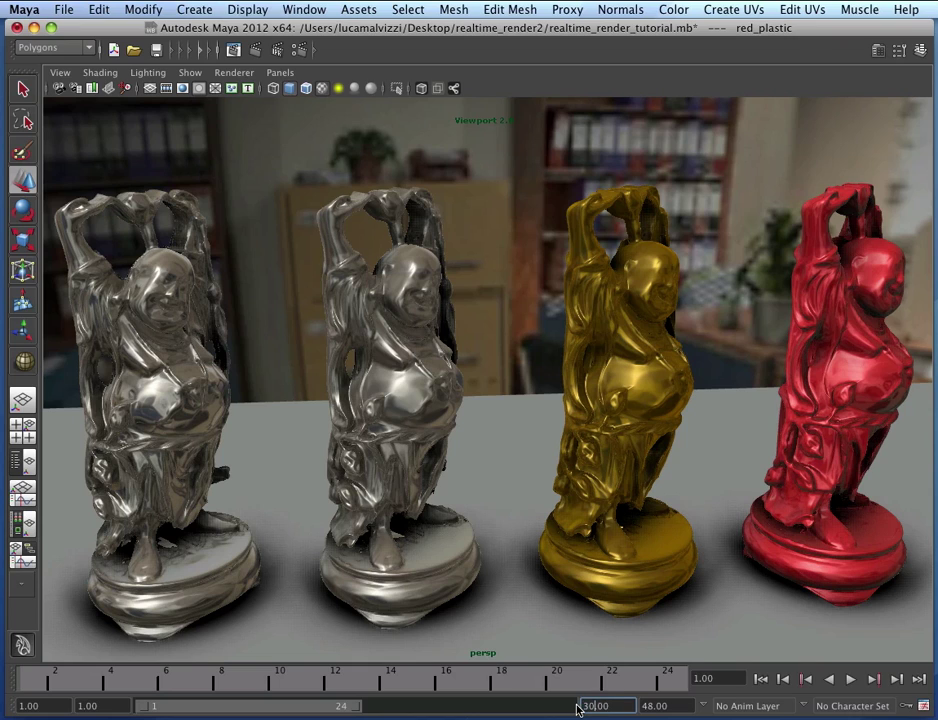
type("300.00")
key("Return")
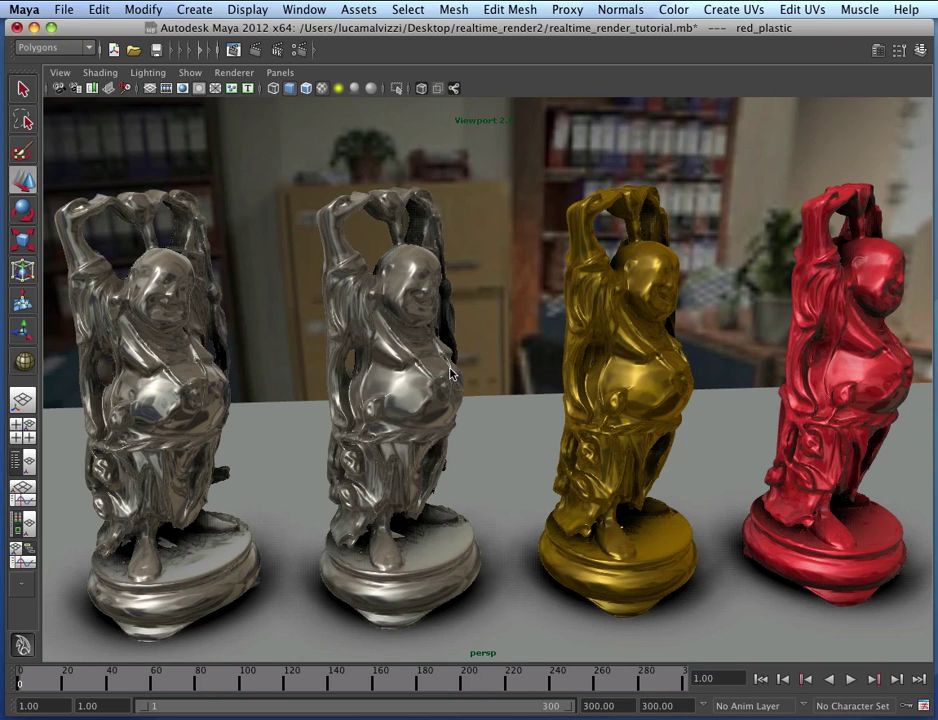
Step: Create a new perspective camera and look through it in the viewport
left_click(282, 73)
mouse_move(301, 88)
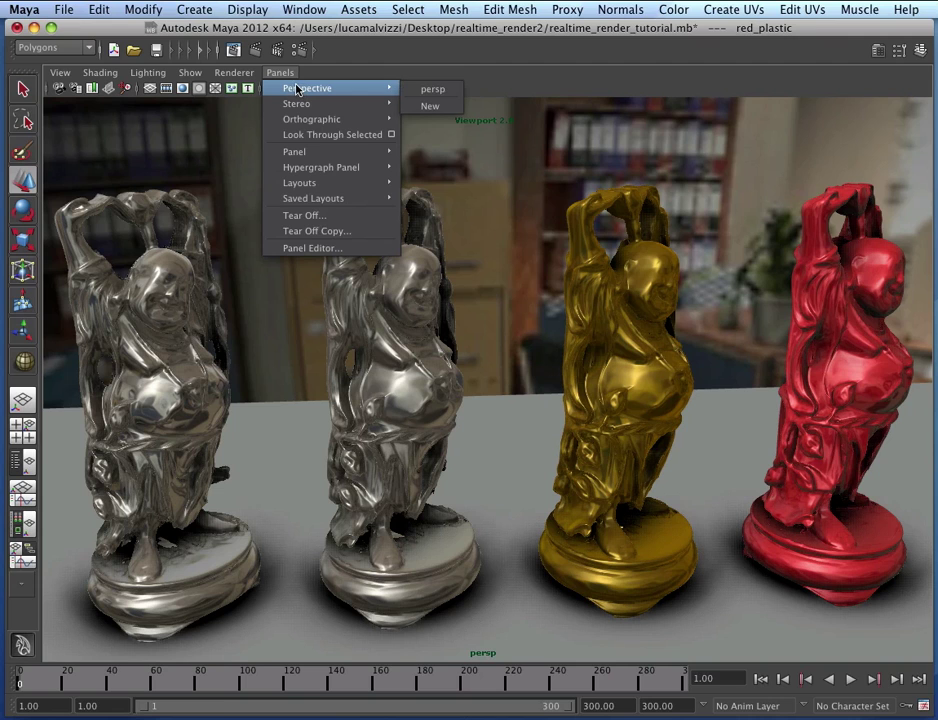
left_click(430, 108)
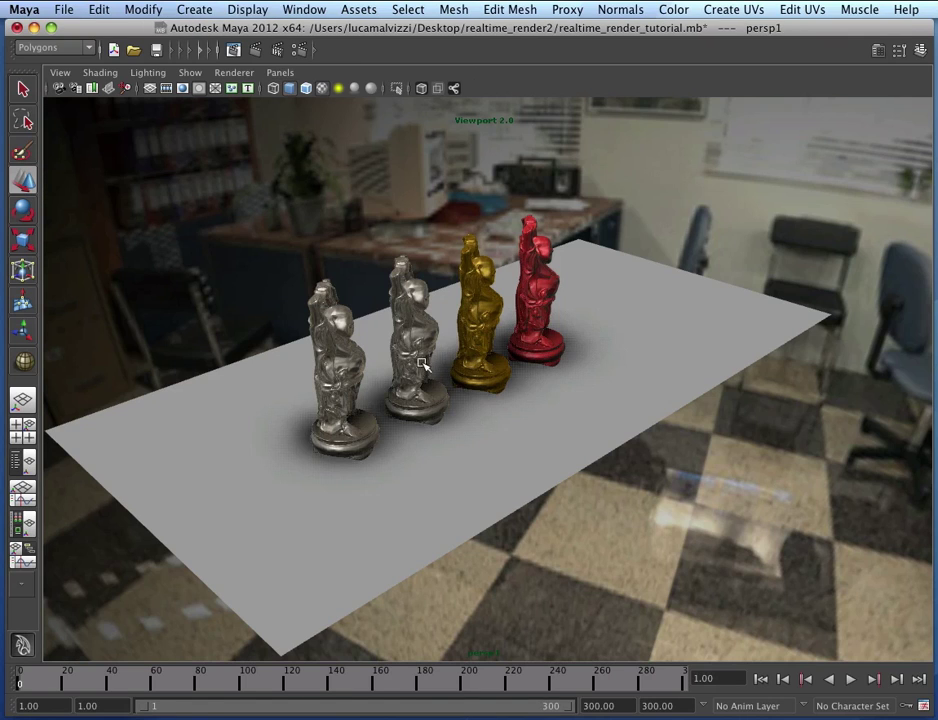
Step: Position the new camera low and close to the chrome statue, framing its head and raised arm in close-up
left_click_drag(425, 367, 416, 448, "alt")
middle_click_drag(487, 349, 598, 263, "alt")
scroll(519, 368, "up", 8)
left_click_drag(376, 333, 372, 249, "alt")
left_click_drag(438, 266, 410, 237, "alt")
middle_click_drag(543, 253, 610, 574, "alt")
scroll(495, 309, "up", 8)
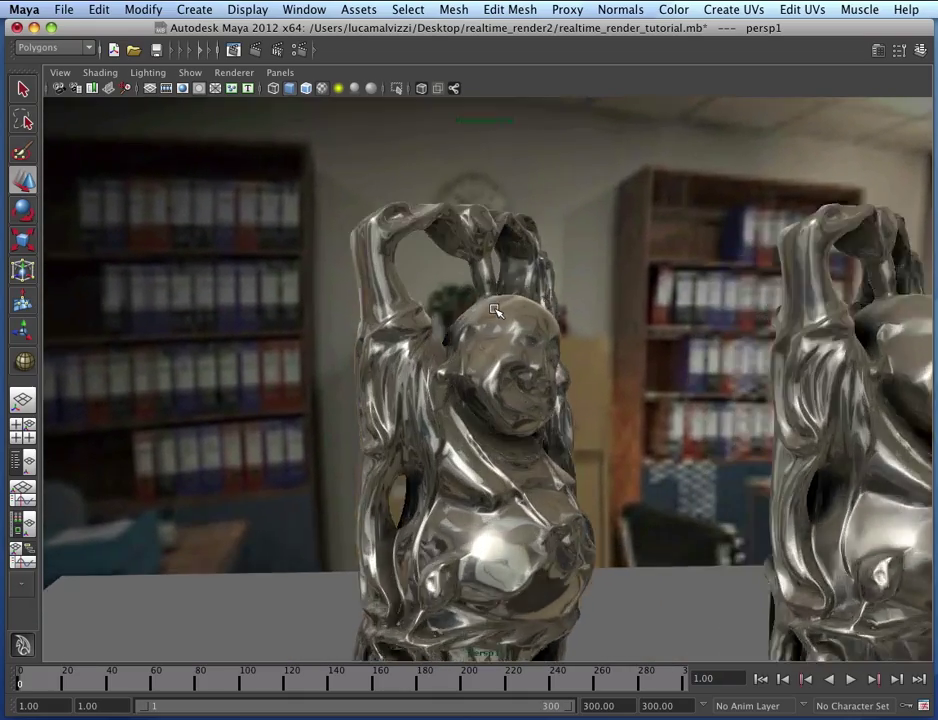
left_click_drag(493, 311, 653, 308, "alt")
middle_click_drag(653, 308, 560, 300, "alt")
left_click_drag(560, 300, 340, 283, "alt")
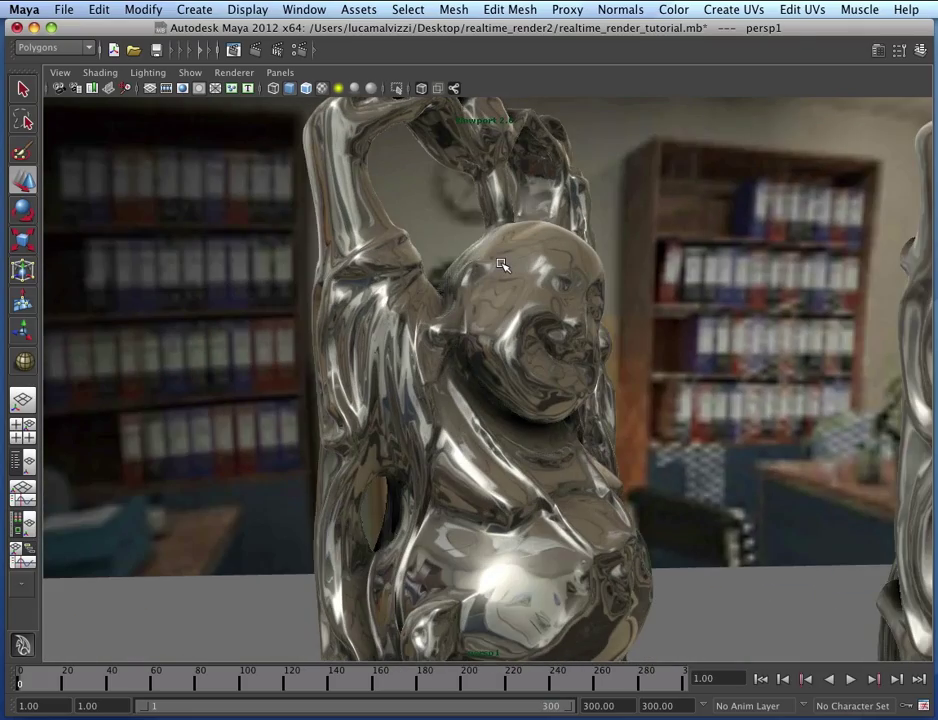
scroll(502, 264, "up", 3)
scroll(504, 263, "up", 5)
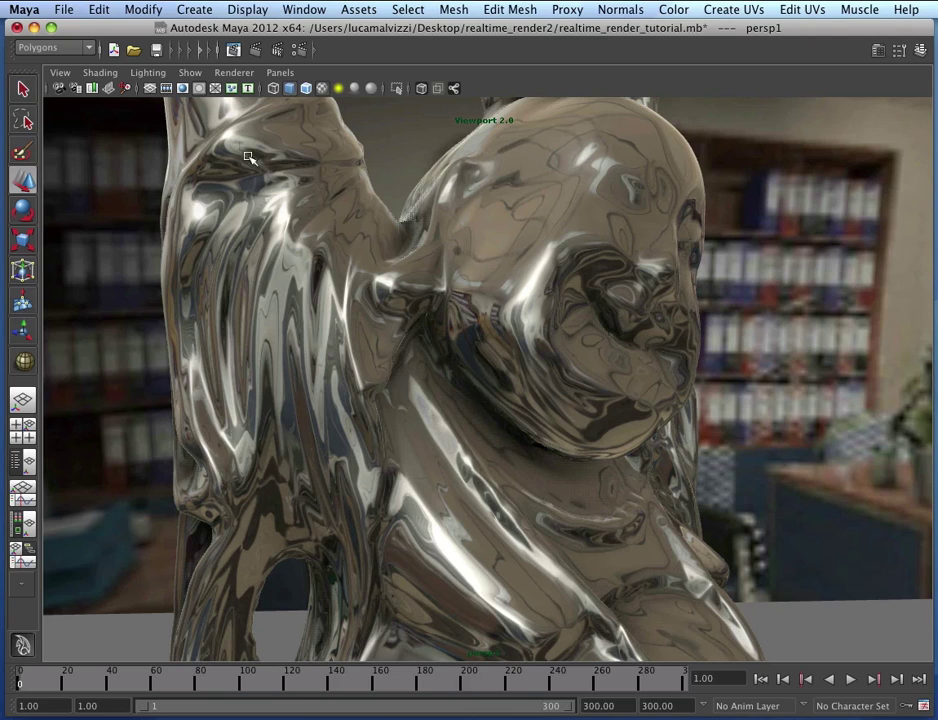
Step: Switch the viewport back to the persp camera and orbit to view the statue row and the new camera's location
left_click(280, 72)
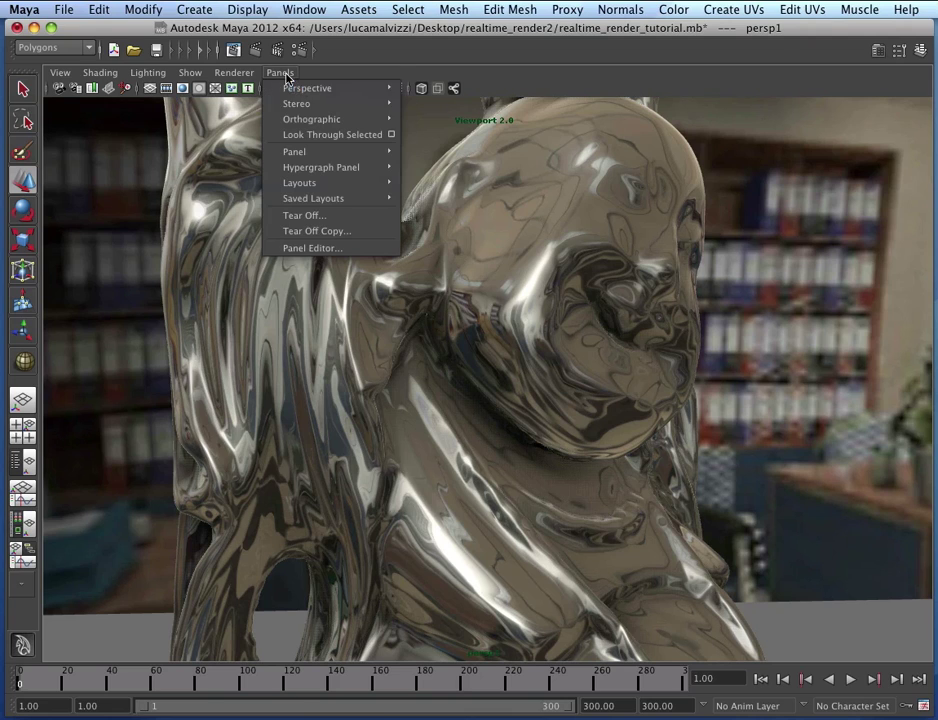
mouse_move(333, 89)
left_click(410, 90)
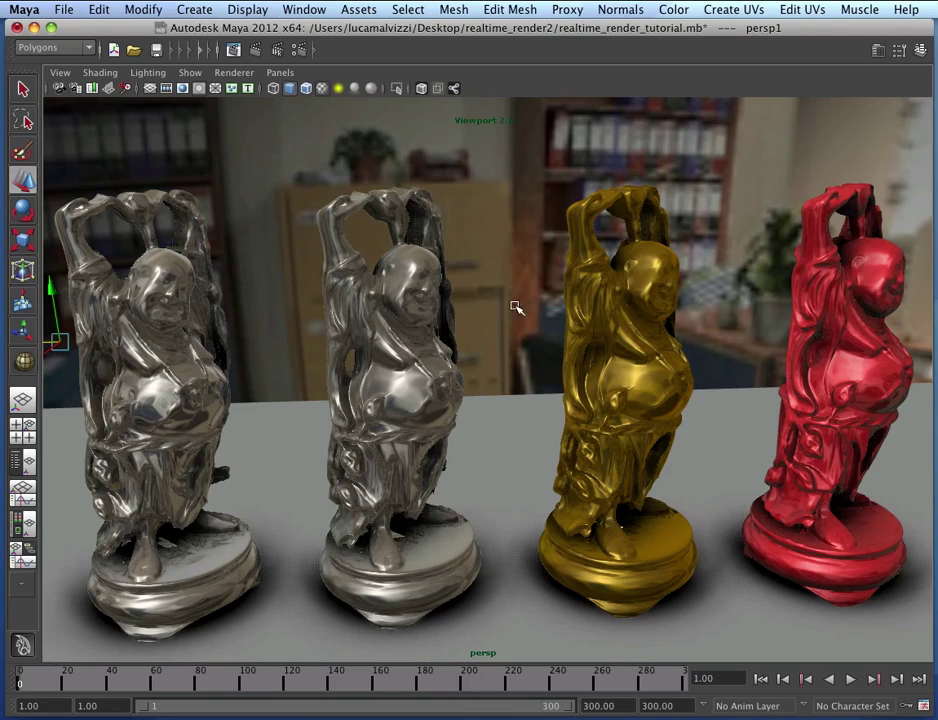
left_click_drag(498, 310, 380, 295, "alt")
scroll(380, 295, "down", 1)
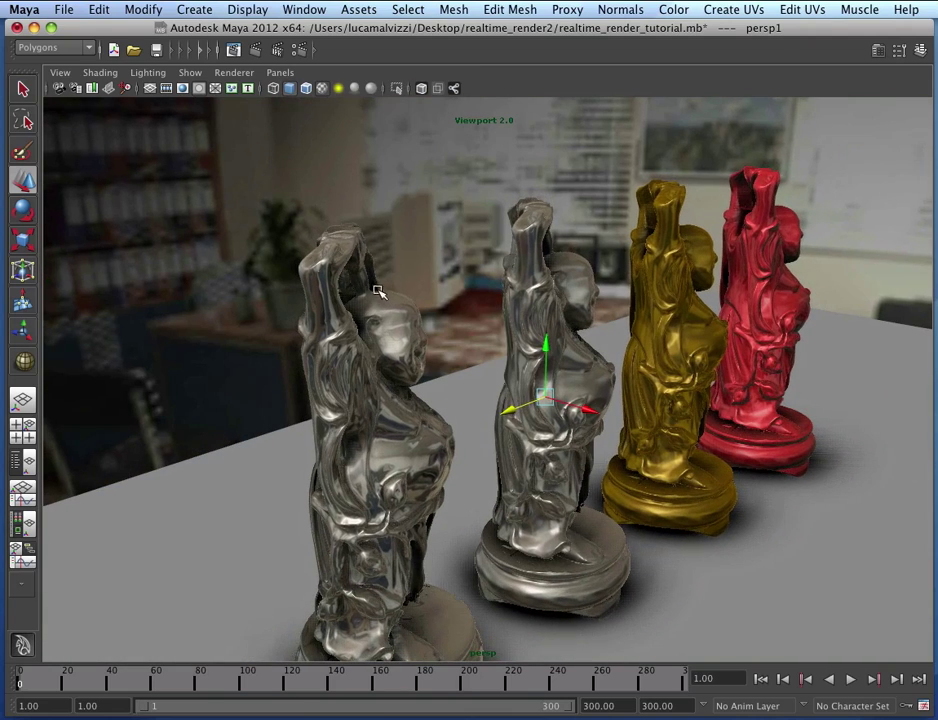
Step: Switch the viewport to Default Quality Rendering to check the new camera's location, and return it to Viewport 2.0
left_click(228, 72)
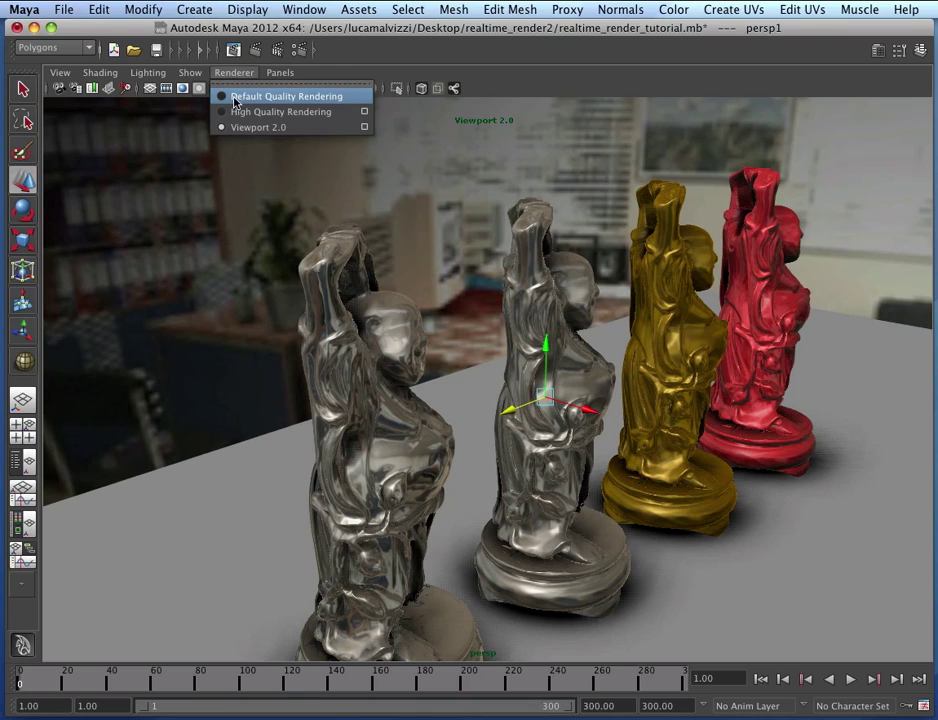
left_click(234, 100)
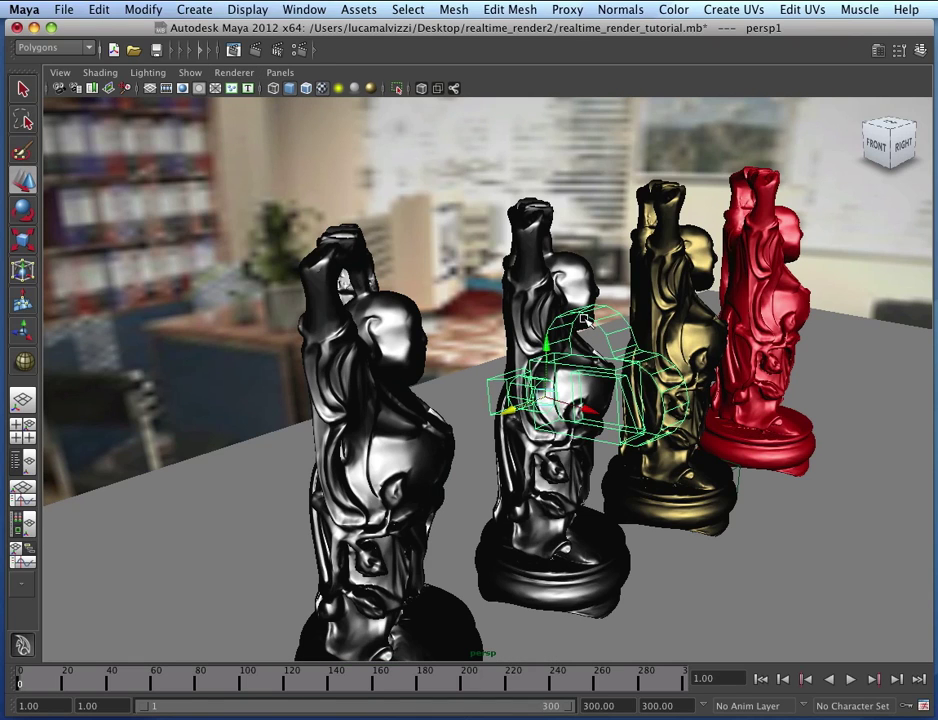
left_click(230, 74)
left_click(220, 128)
Step: Look through persp1, frame the chrome statue's raised arms and head from above, and key the camera at frame 1
left_click(283, 73)
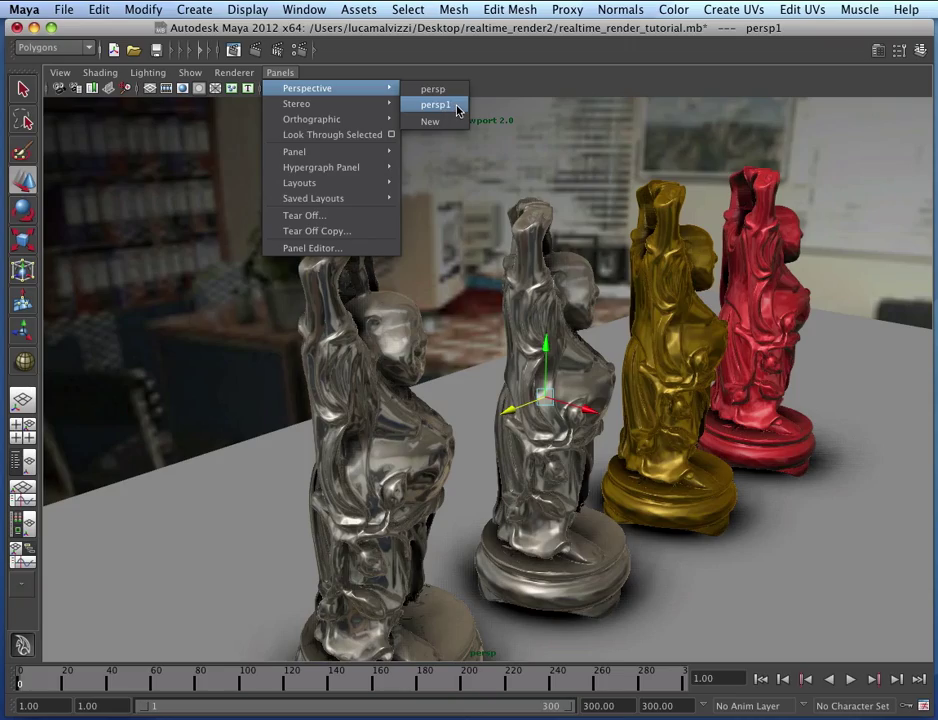
left_click(436, 105)
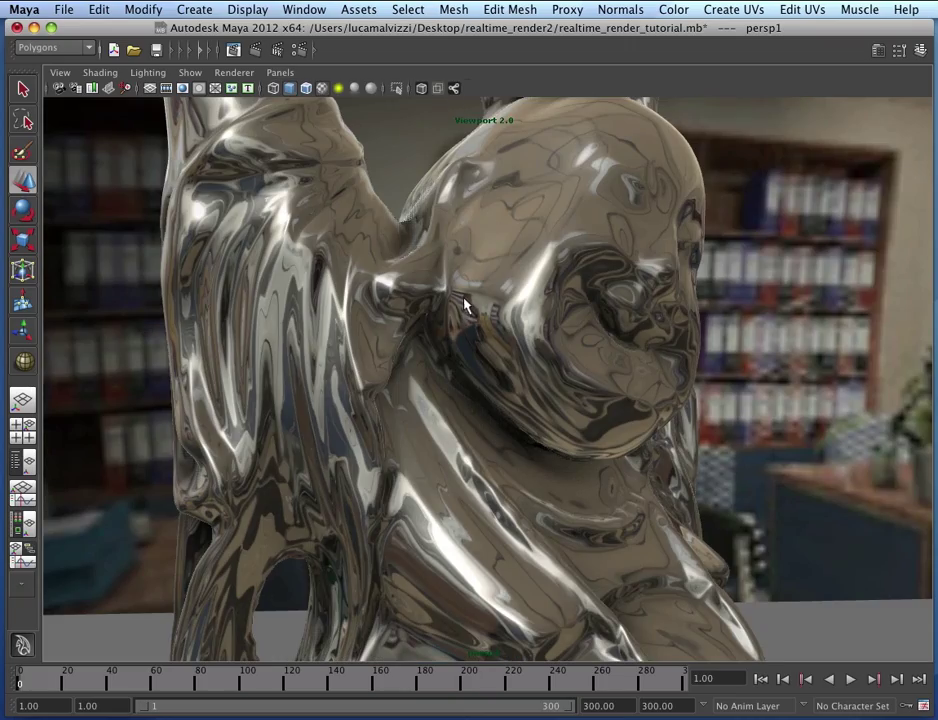
left_click_drag(463, 306, 458, 345, "alt")
left_click_drag(491, 258, 533, 357, "alt")
middle_click_drag(565, 387, 578, 386, "alt")
left_click_drag(578, 386, 565, 425, "alt")
middle_click_drag(565, 425, 590, 409, "alt")
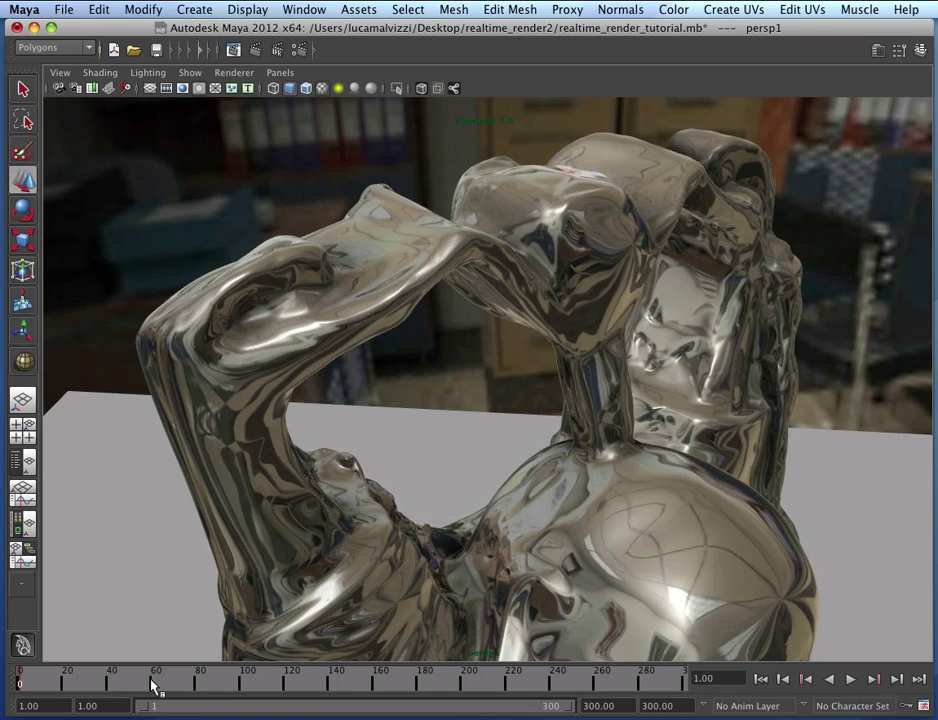
Step: At frame 60, reframe the camera on the chrome statue's belly from below and key its position
left_click_drag(452, 364, 612, 446, "alt")
scroll(655, 569, "up", 5)
middle_click_drag(655, 569, 606, 441, "alt")
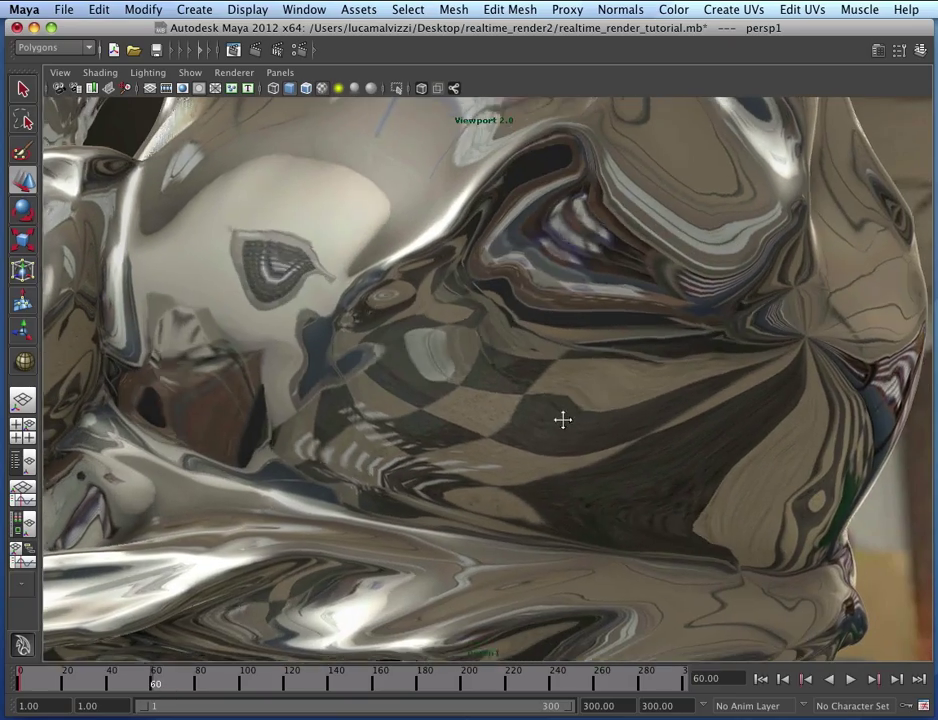
scroll(567, 437, "down", 6)
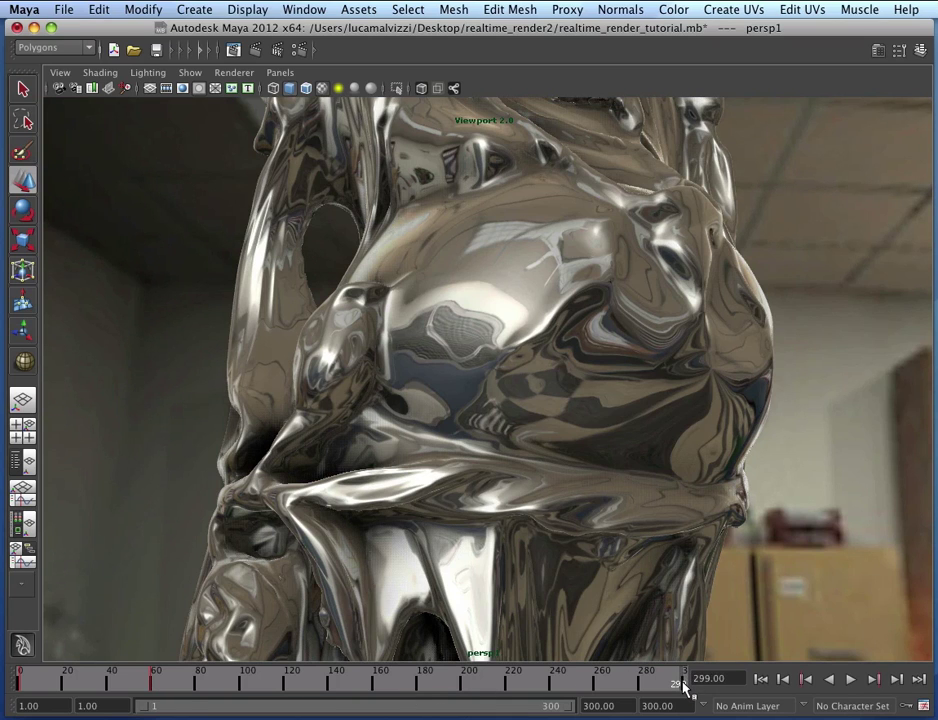
Step: At frame 300, frame the whole statue row with the red statue in front and key the camera
left_click_drag(712, 404, 673, 416, "alt")
mouse_move(734, 421)
left_mouse_down("alt")
mouse_move(729, 410)
mouse_move(771, 408)
mouse_move(448, 435)
mouse_move(712, 414)
mouse_move(731, 389)
mouse_move(683, 392)
mouse_move(773, 394)
mouse_move(683, 410)
mouse_move(649, 598)
mouse_move(595, 255)
mouse_move(570, 375)
mouse_move(606, 494)
mouse_move(626, 419)
mouse_move(580, 398)
mouse_move(600, 397)
left_mouse_up("alt")
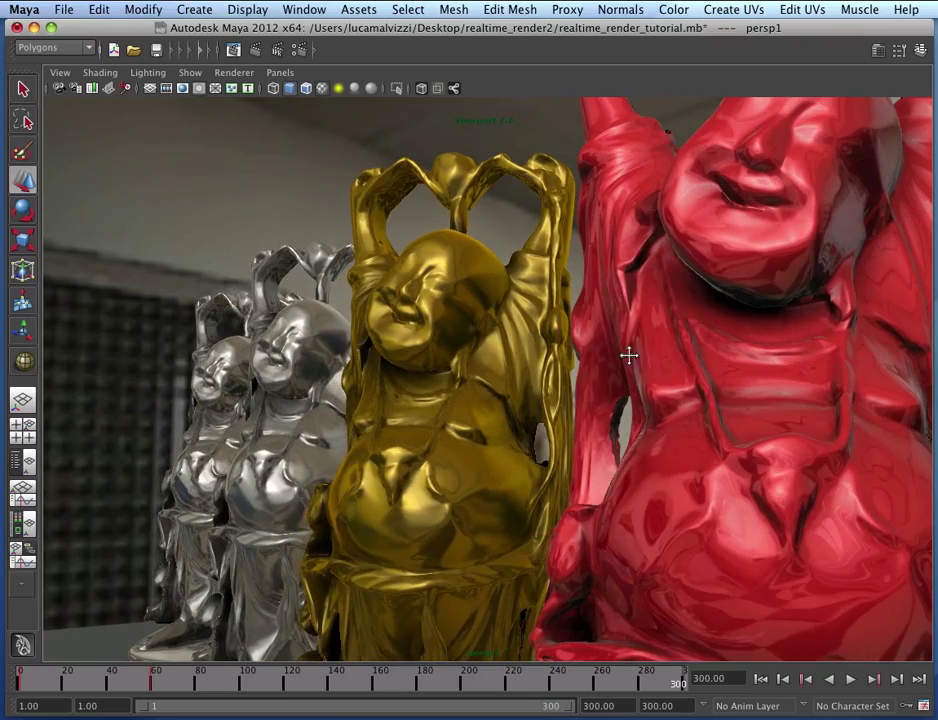
middle_click_drag(627, 355, 582, 366, "alt")
scroll(582, 366, "down", 3)
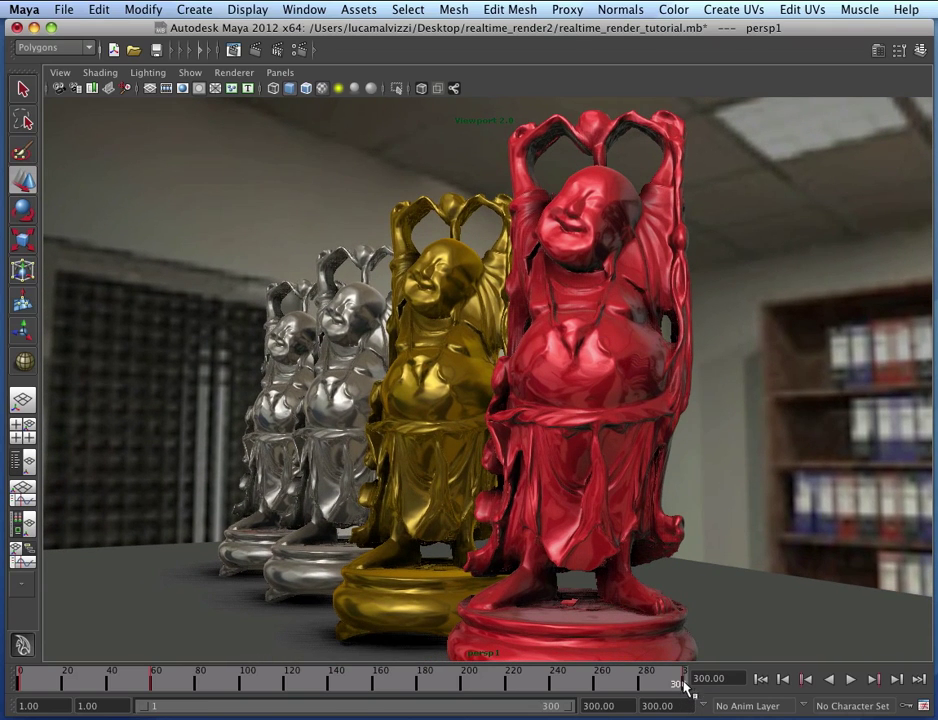
Step: Preview the camera animation from the first frame, stop it and return to the start
left_click(763, 680)
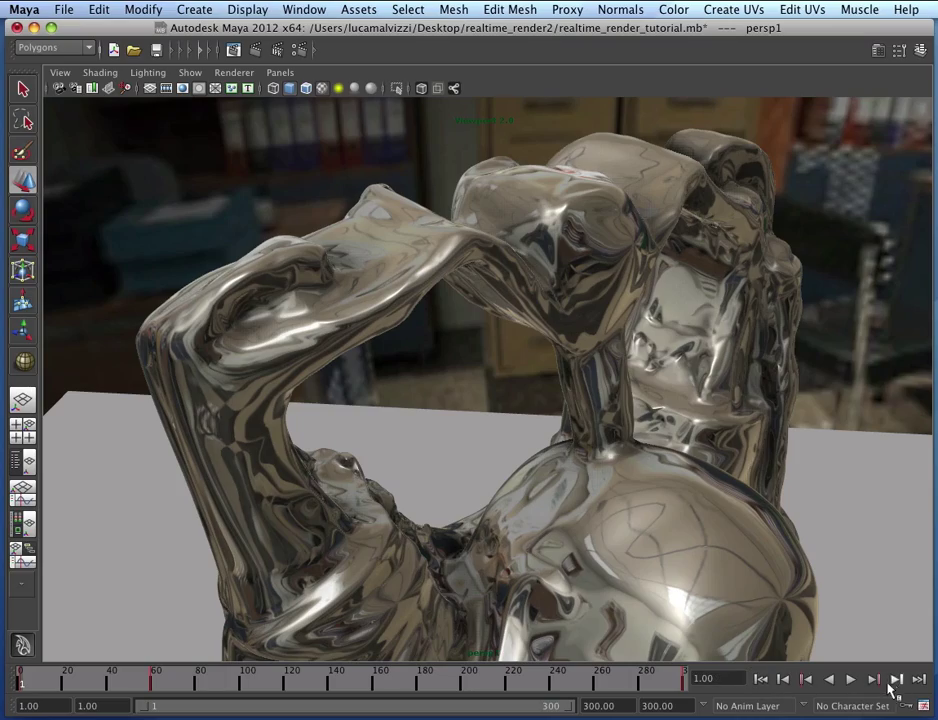
left_click(851, 679)
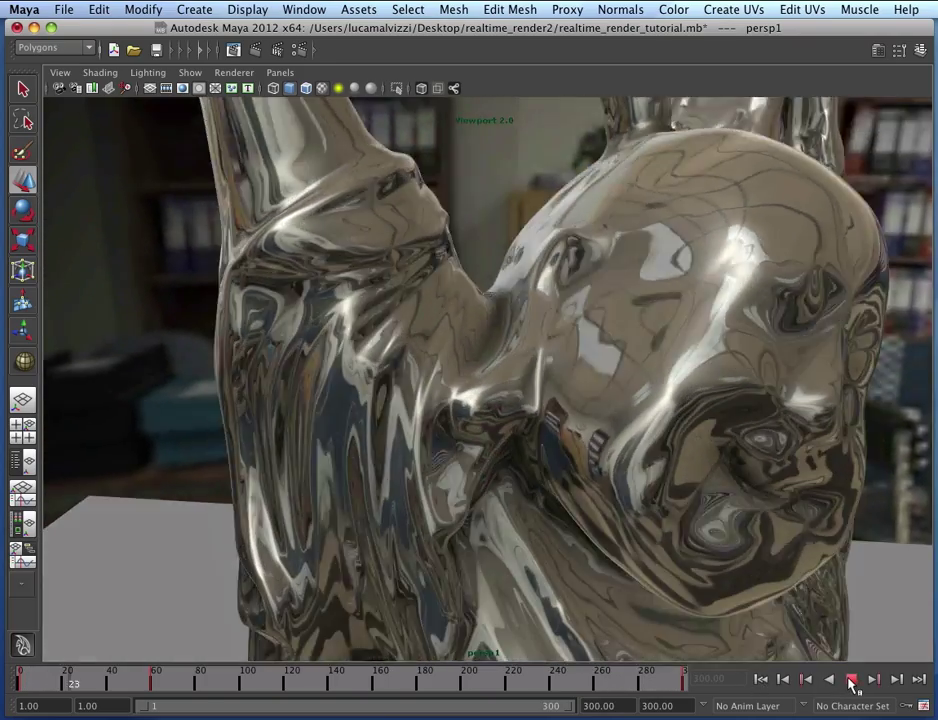
left_click(851, 679)
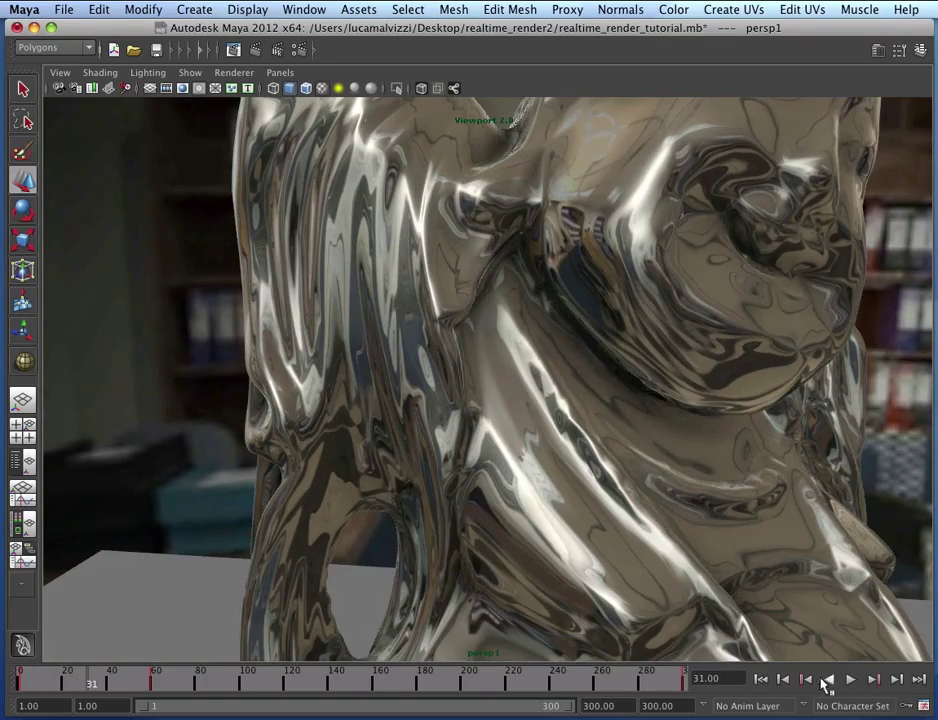
left_click(763, 679)
Step: Enable Transform motion blur in the Viewport 2.0 settings with a shutter open fraction of 1.000, and move the settings window aside
left_click(233, 73)
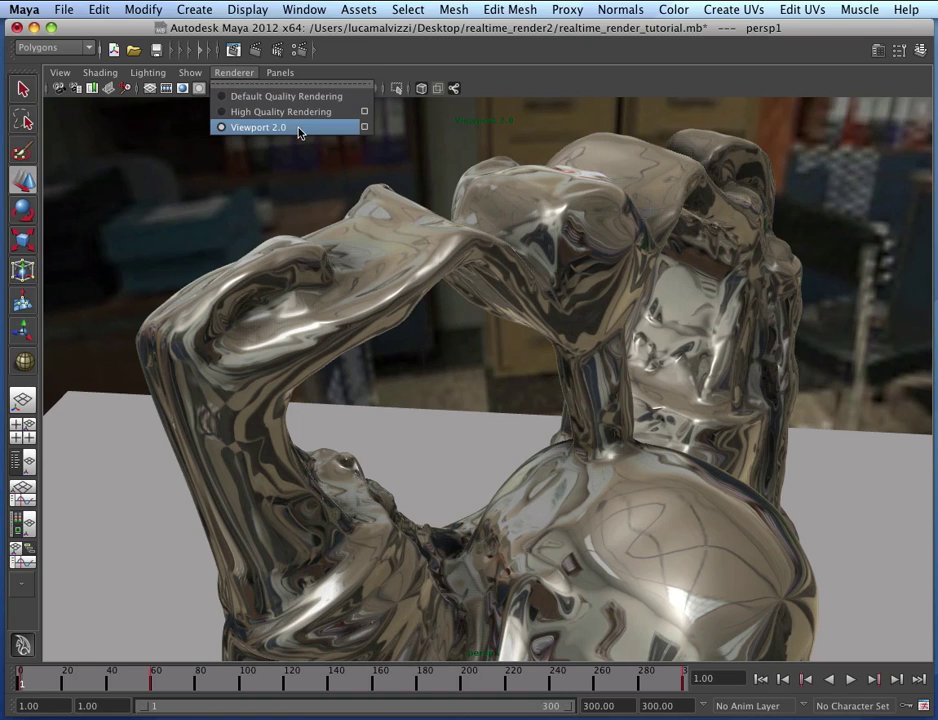
left_click(365, 128)
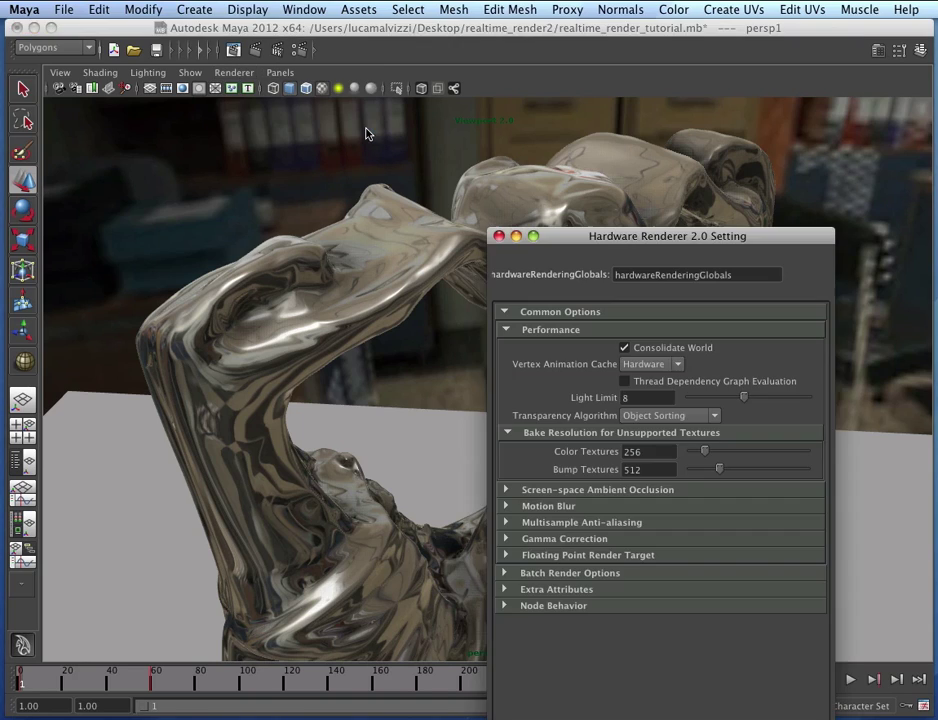
left_click_drag(628, 236, 725, 36)
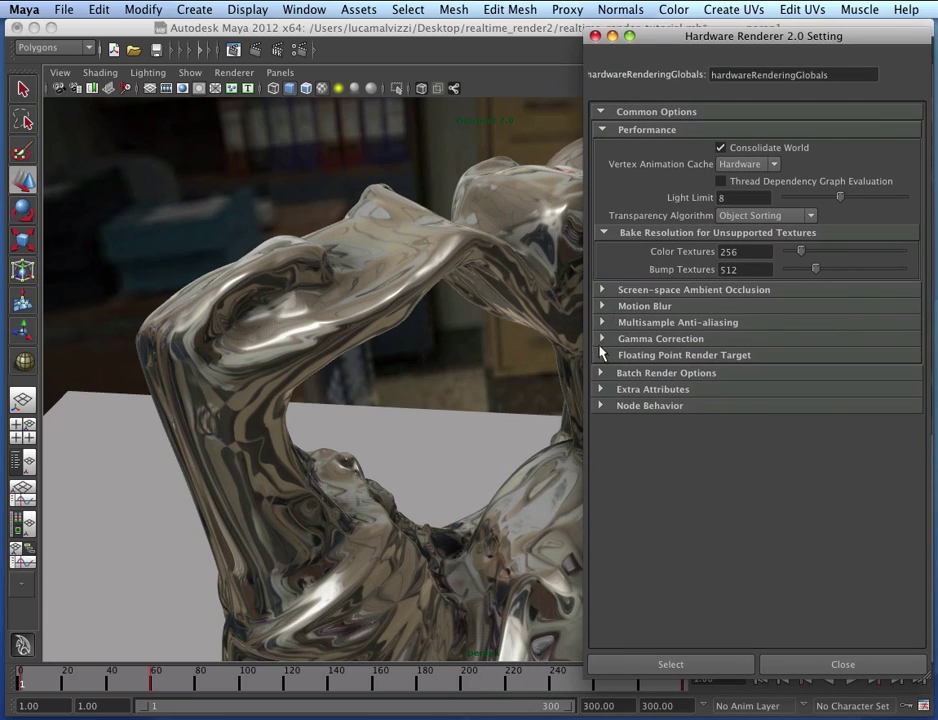
left_click(602, 306)
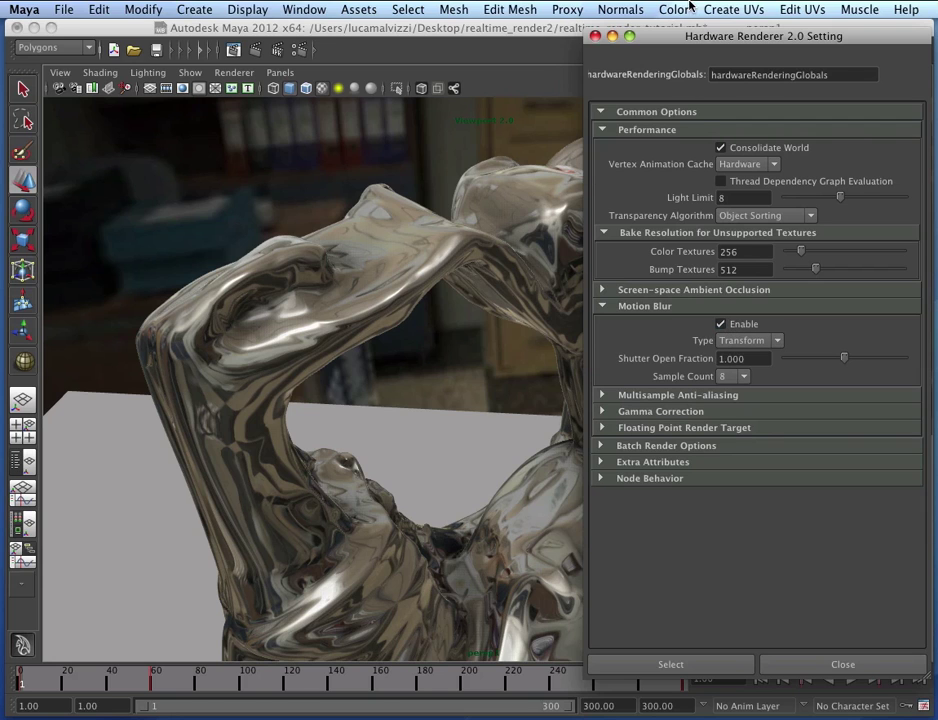
left_click_drag(688, 40, 937, 49)
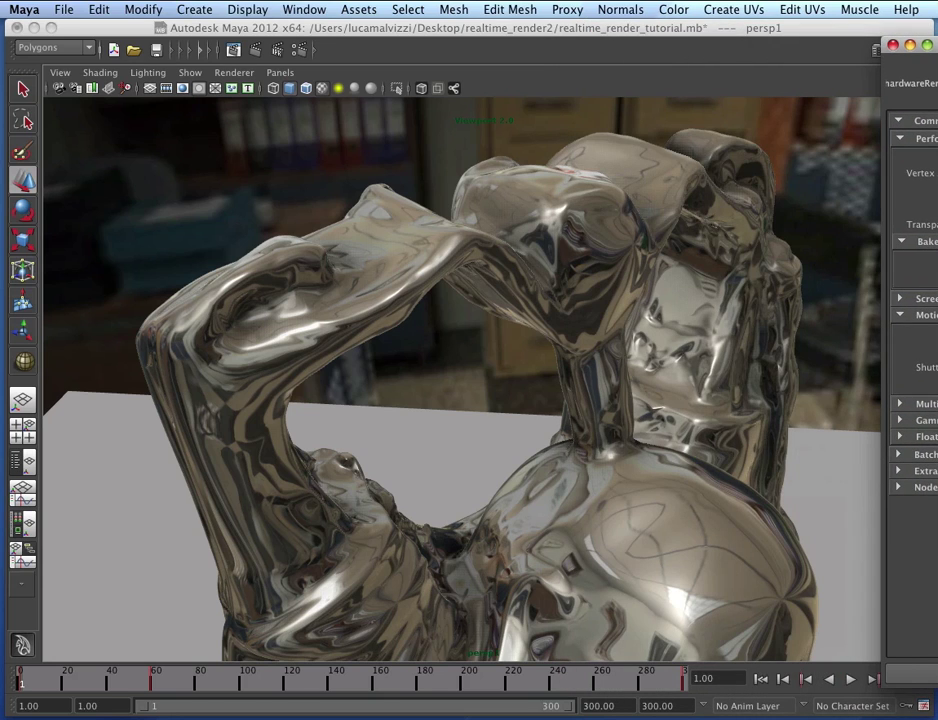
Step: Preview the motion blur during playback and set its shutter open fraction to 0.400
left_click(850, 680)
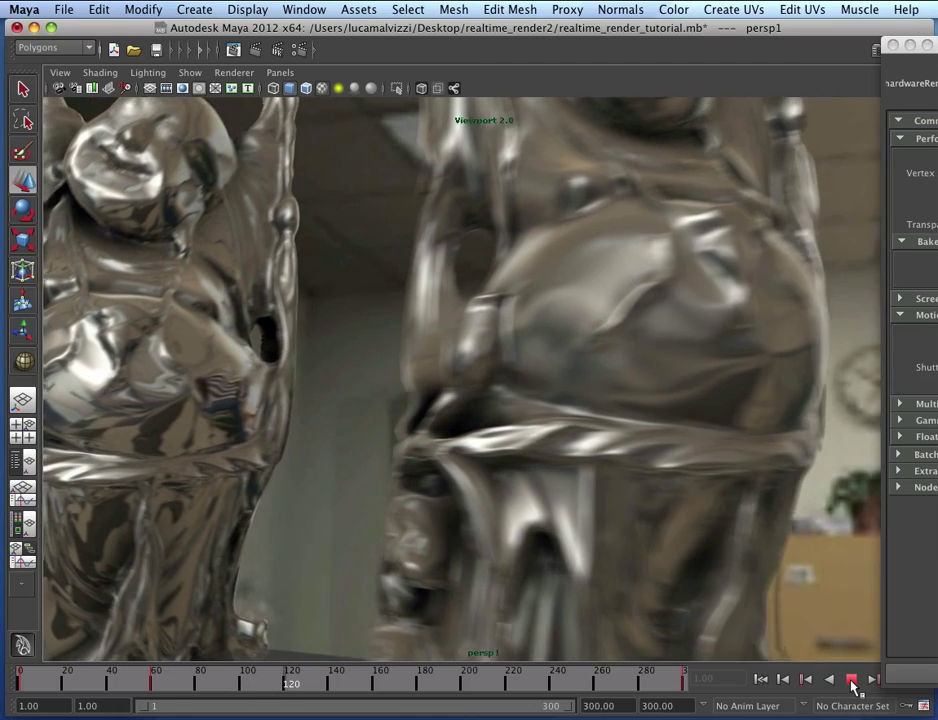
left_click(851, 680)
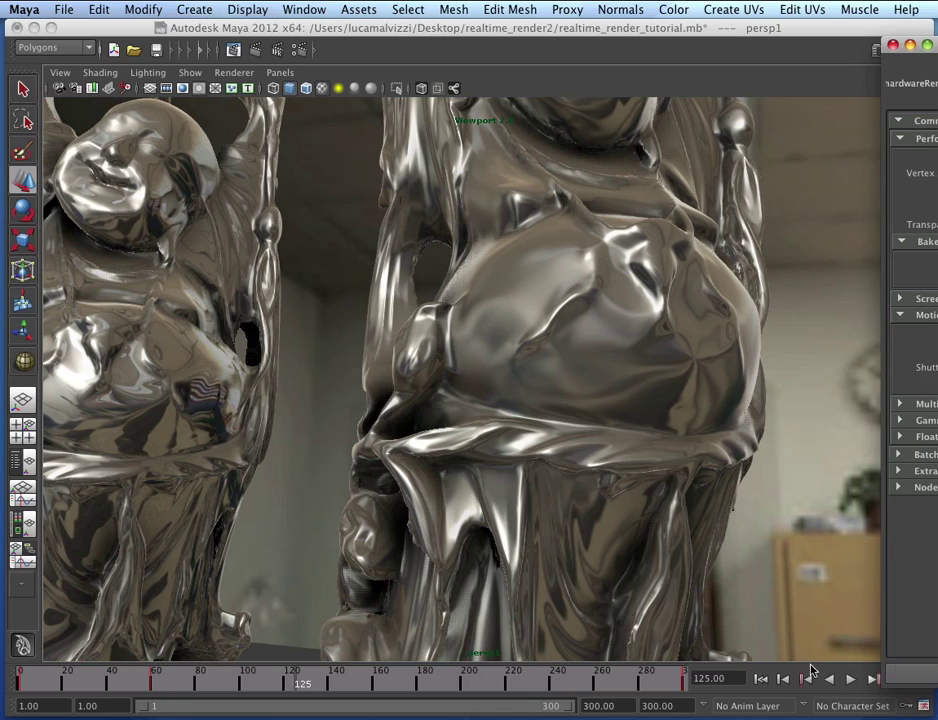
left_click_drag(925, 44, 625, 44)
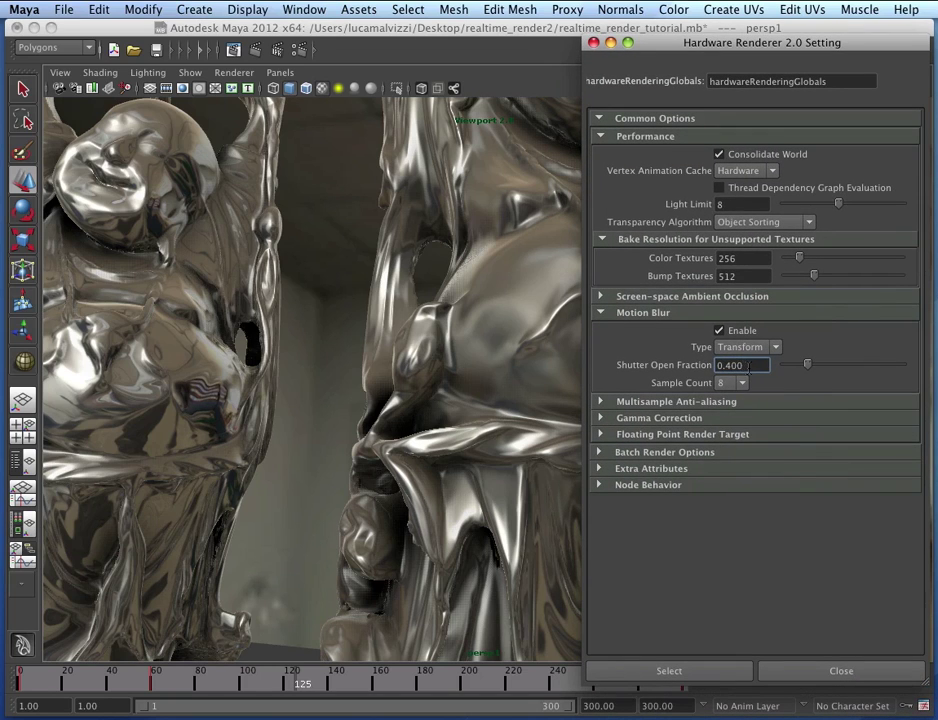
left_click_drag(783, 44, 937, 44)
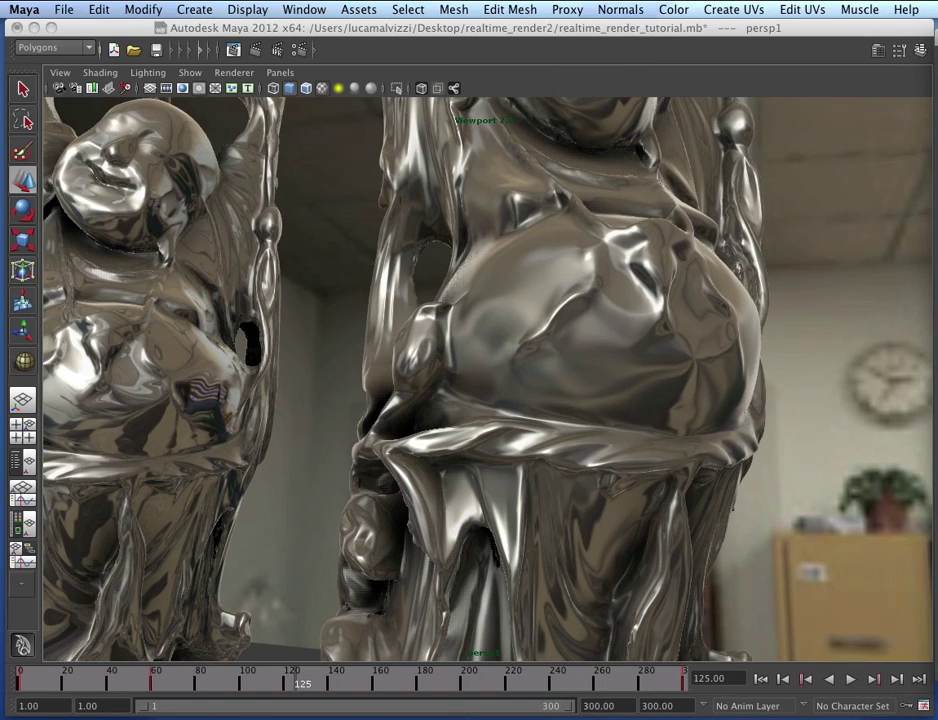
Step: Replay the animation from the first frame to check the reduced motion blur, and rewind to the start
left_click(761, 680)
left_click(850, 680)
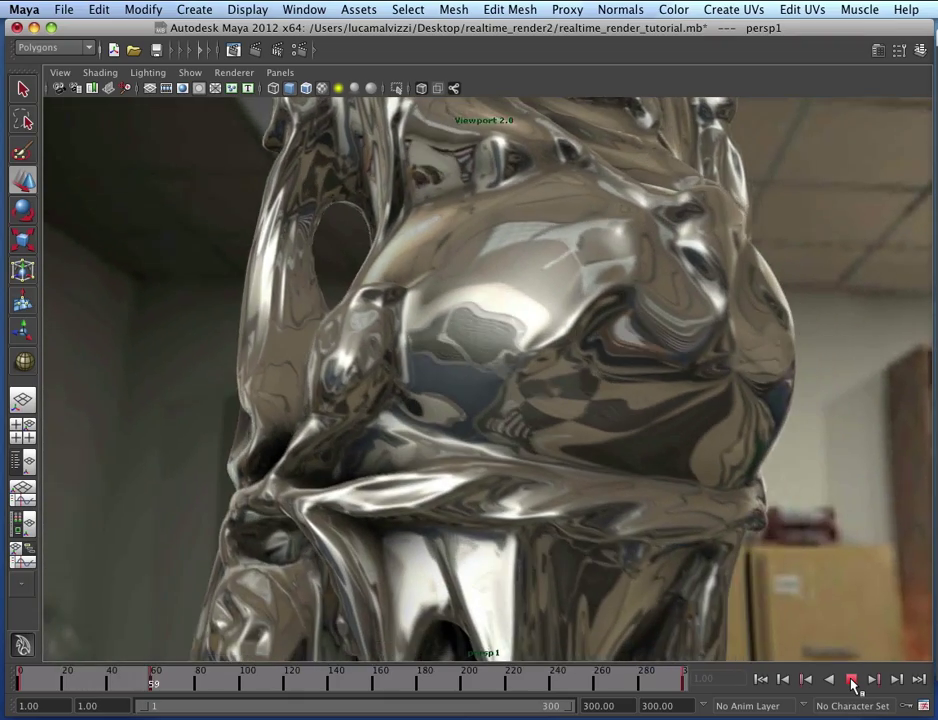
left_click(851, 680)
left_click(761, 680)
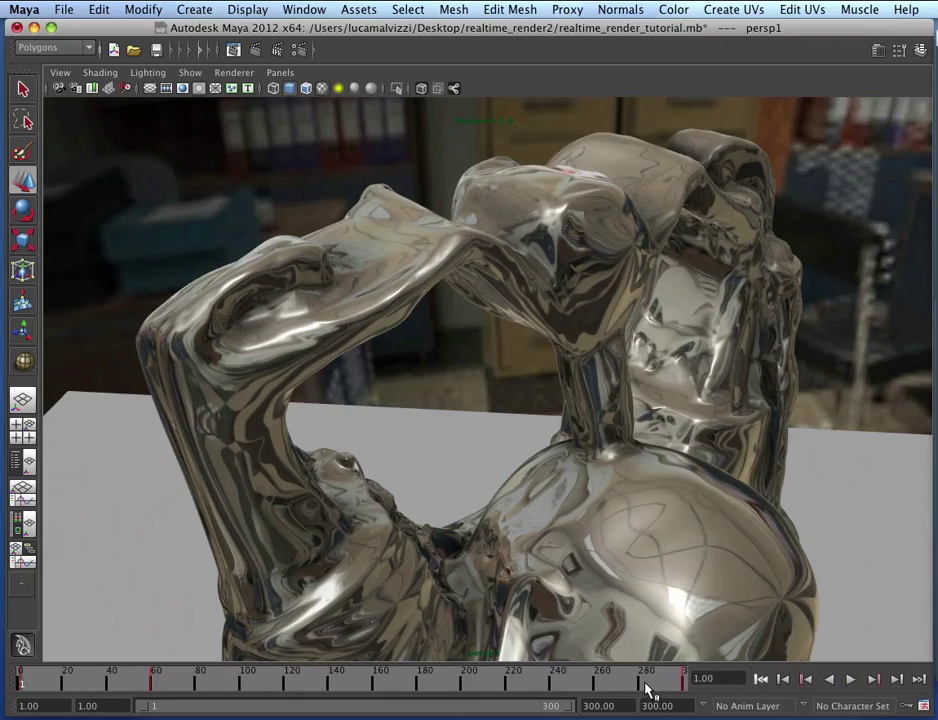
Step: Playblast the animation to the movie file realtime_render_tutorial4 in qt format with Apple Intermediate Codec, quality 100, sized from window
right_click_drag(665, 679, 782, 672)
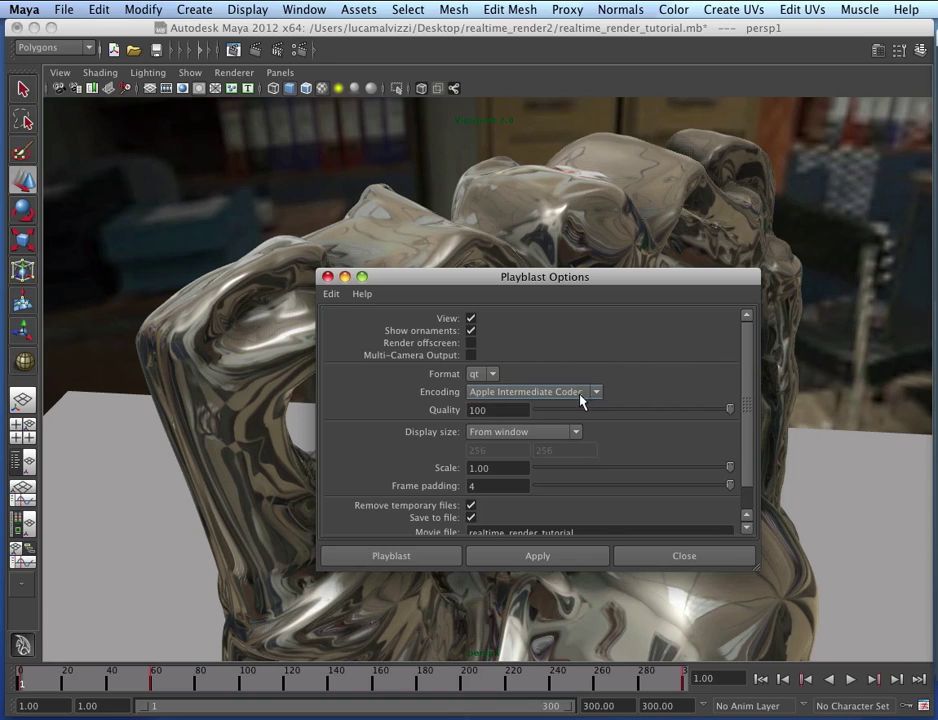
scroll(577, 420, "down", 2)
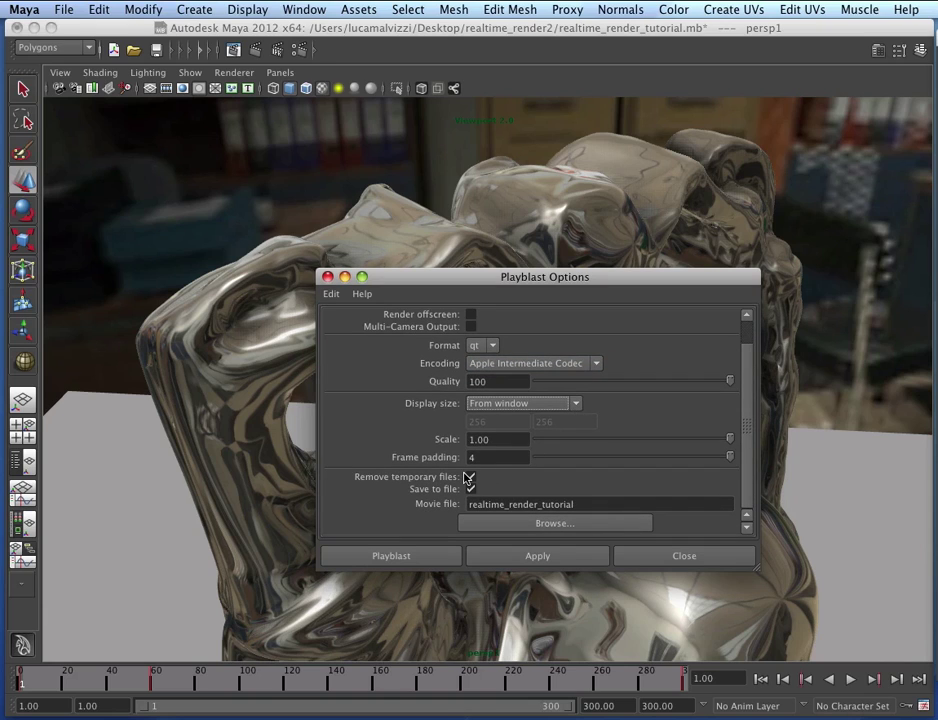
left_click(586, 504)
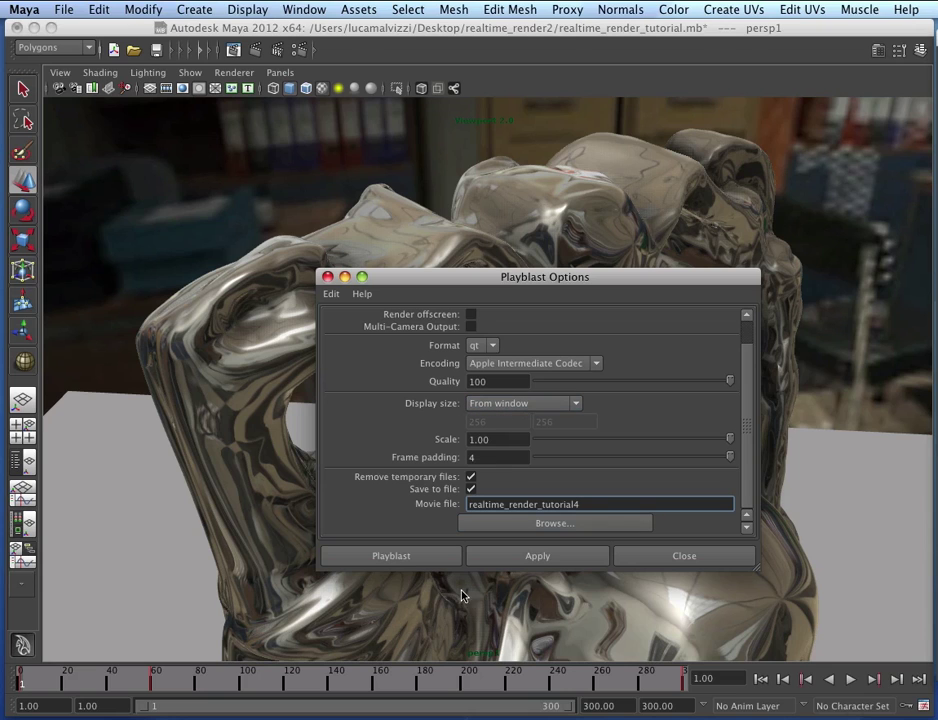
left_click(417, 561)
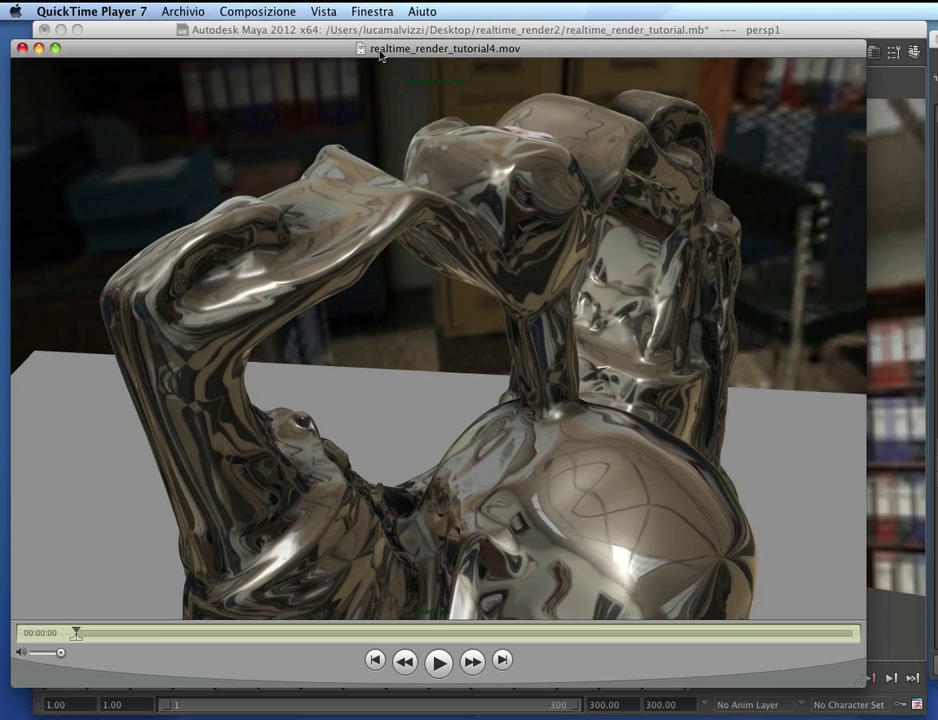
Step: Reposition the movie window for realtime_render_tutorial4.mov in QuickTime Player and play the rendered animation
left_click_drag(382, 52, 420, 51)
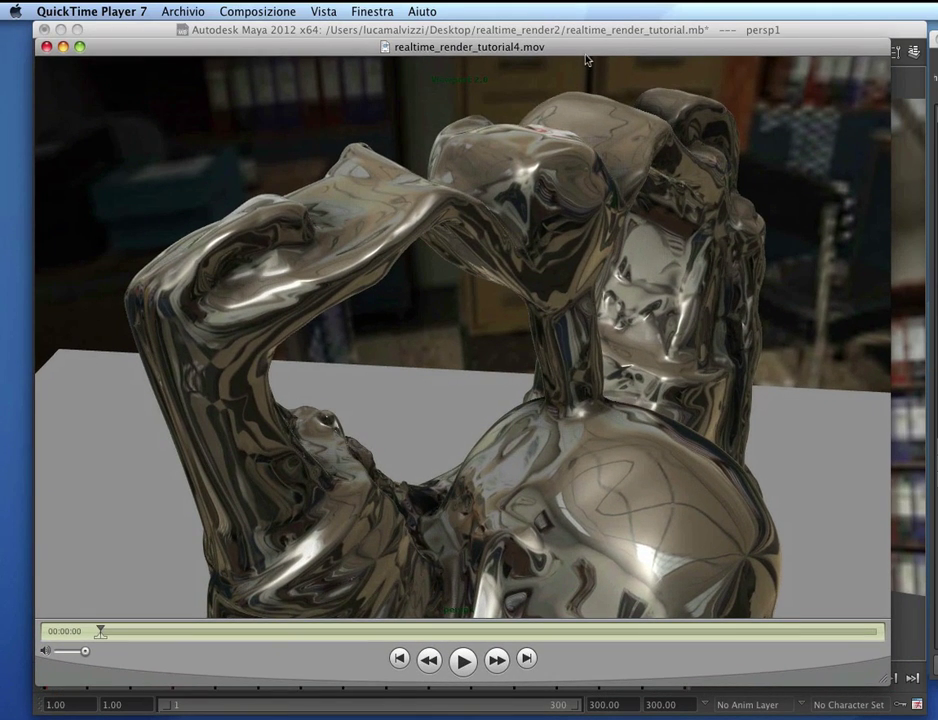
left_click_drag(587, 59, 614, 52)
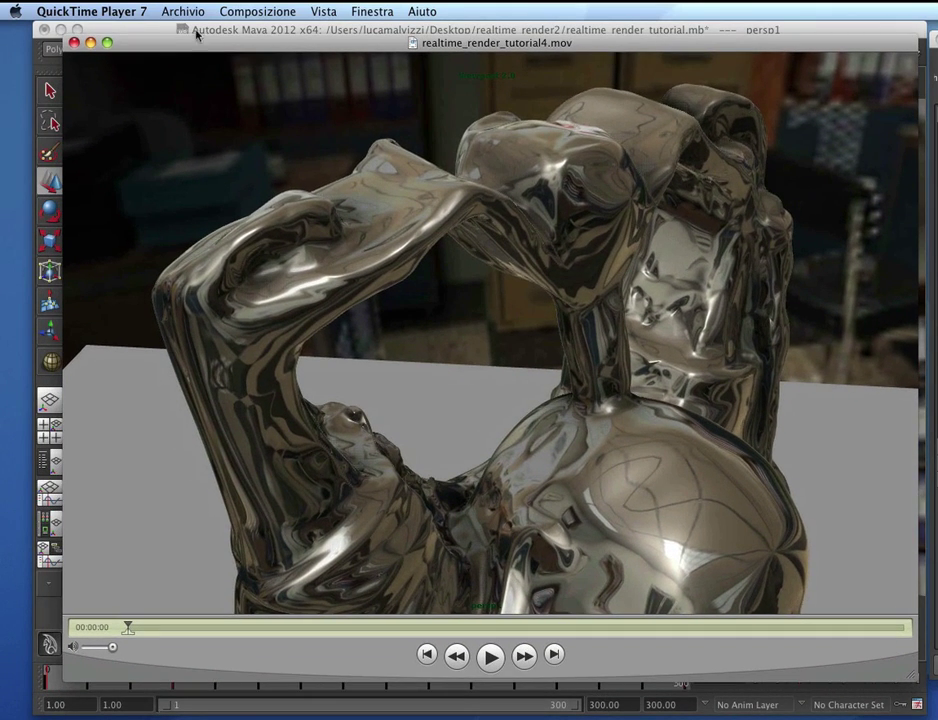
left_click(490, 656)
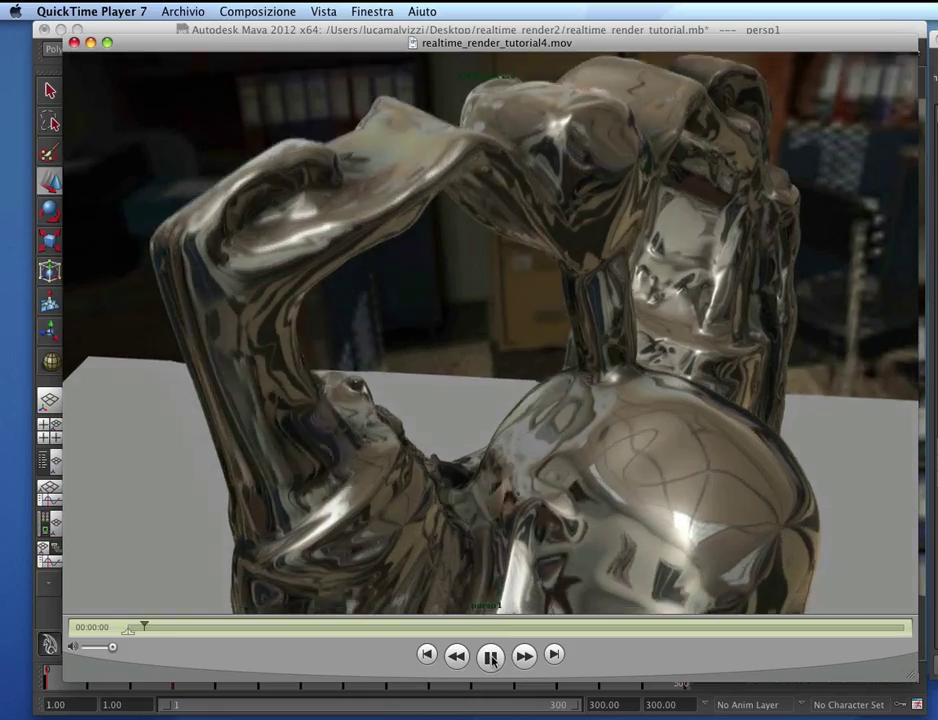